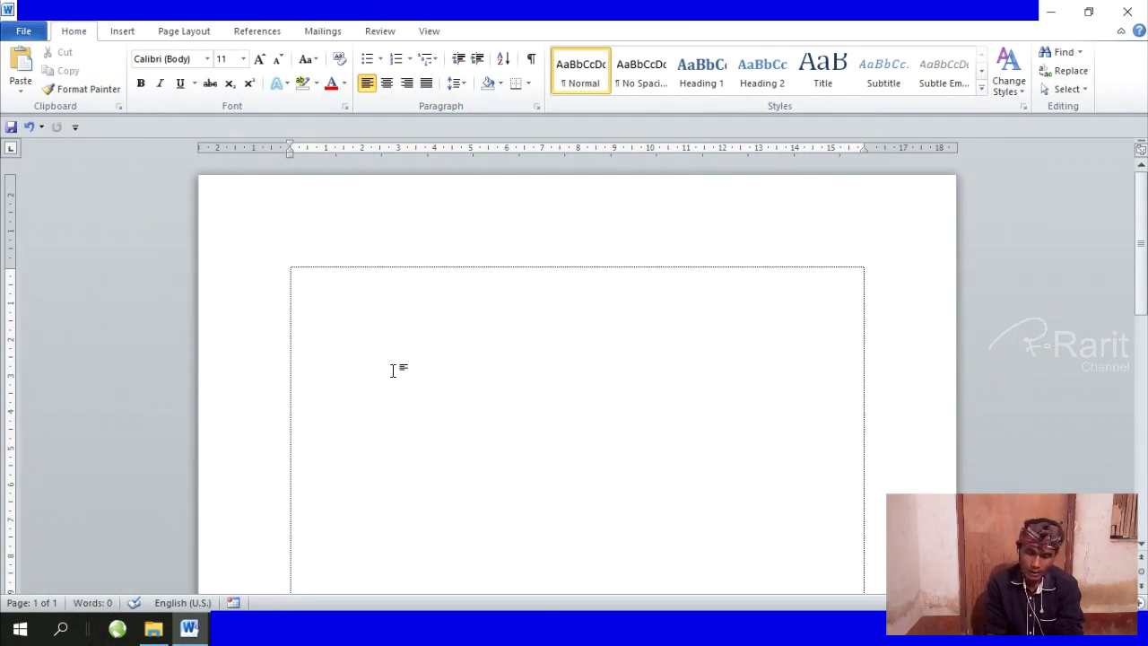
# Draw a filled blue oval, about 5.2 by 4.96 cm, inside the page's dashed frame
pyautogui.click(122, 33)
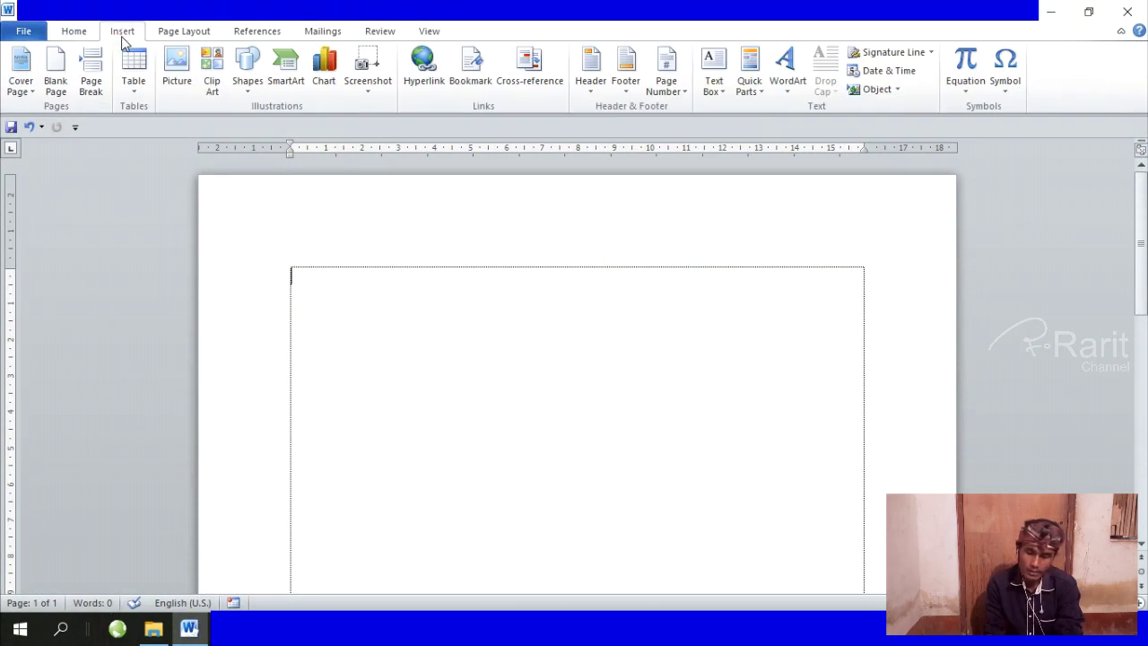
pyautogui.click(249, 94)
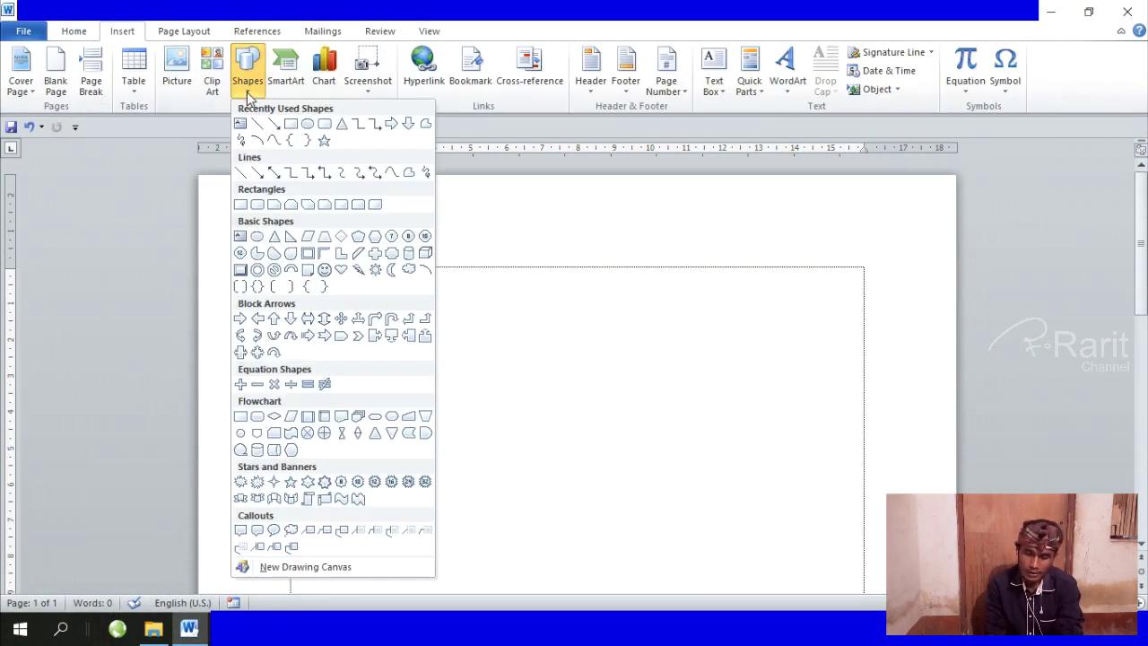
pyautogui.click(311, 128)
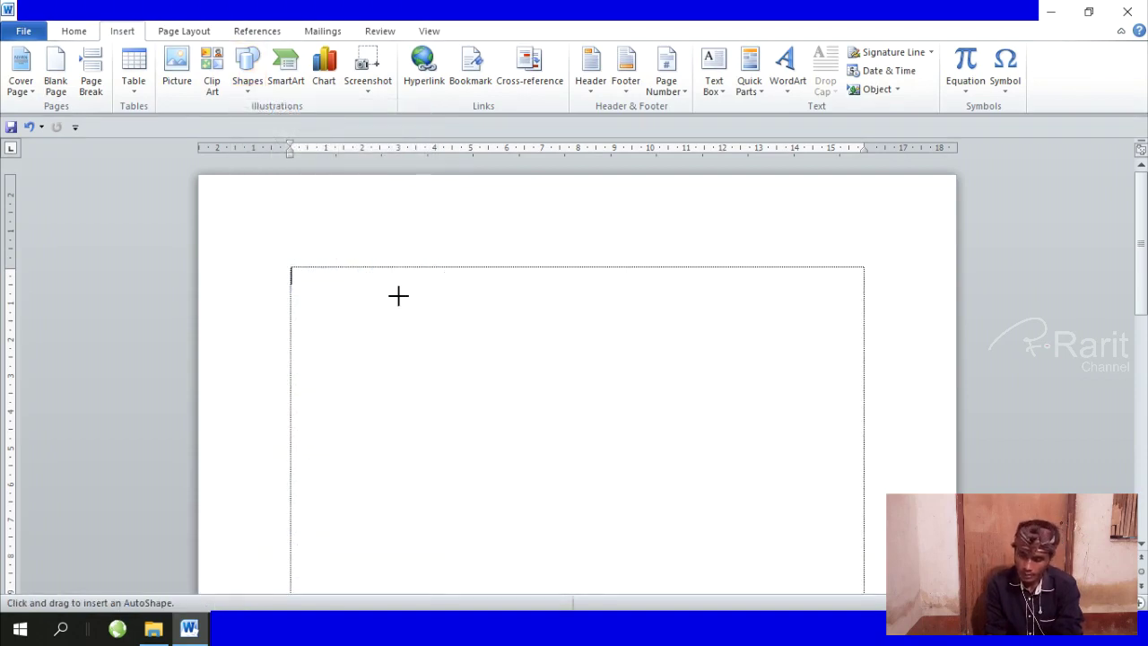
pyautogui.moveTo(398, 295); pyautogui.dragTo(568, 471)
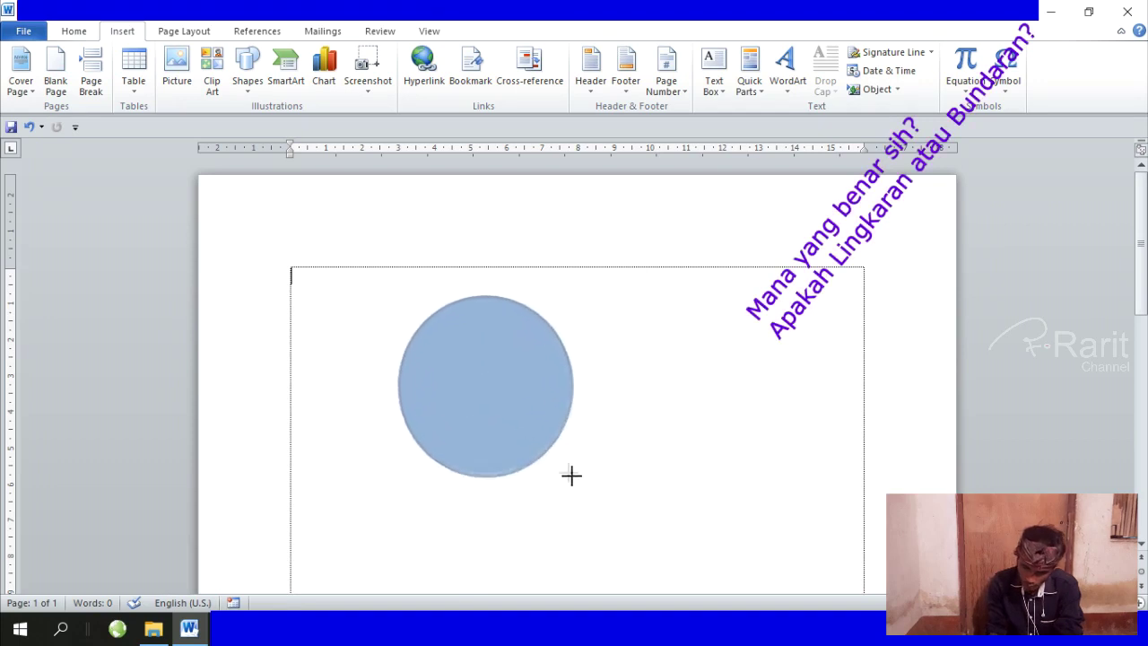
pyautogui.moveTo(568, 472); pyautogui.dragTo(578, 483)
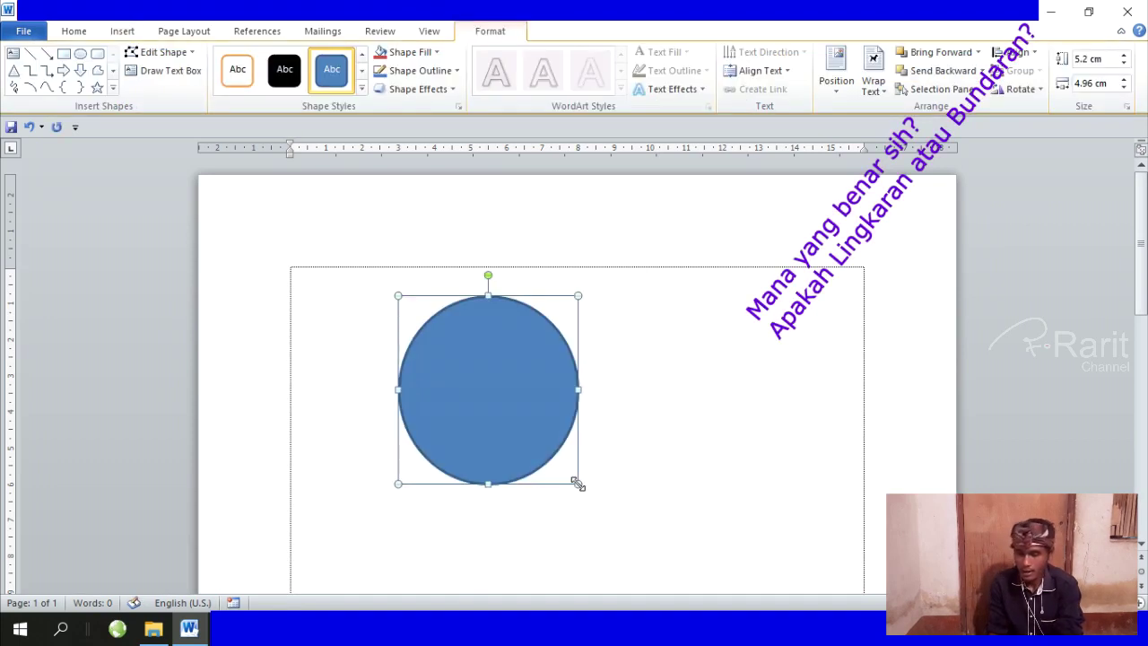
pyautogui.click(705, 435)
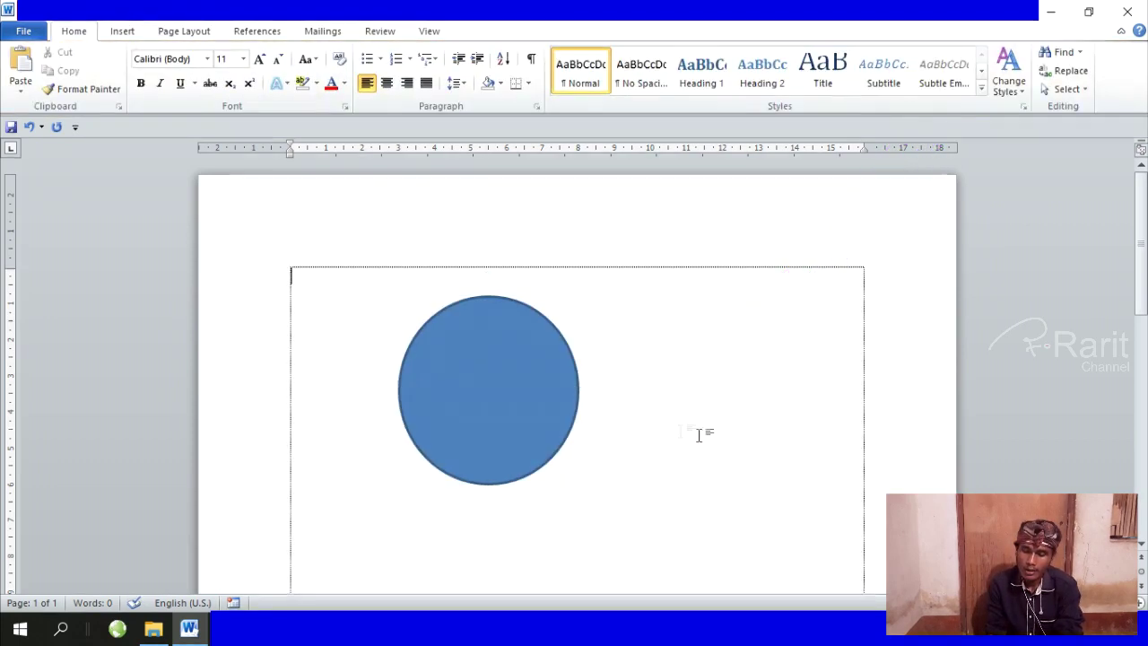
# Apply the glossy green intense preset shape style to the circle
pyautogui.click(517, 404)
pyautogui.click(518, 404)
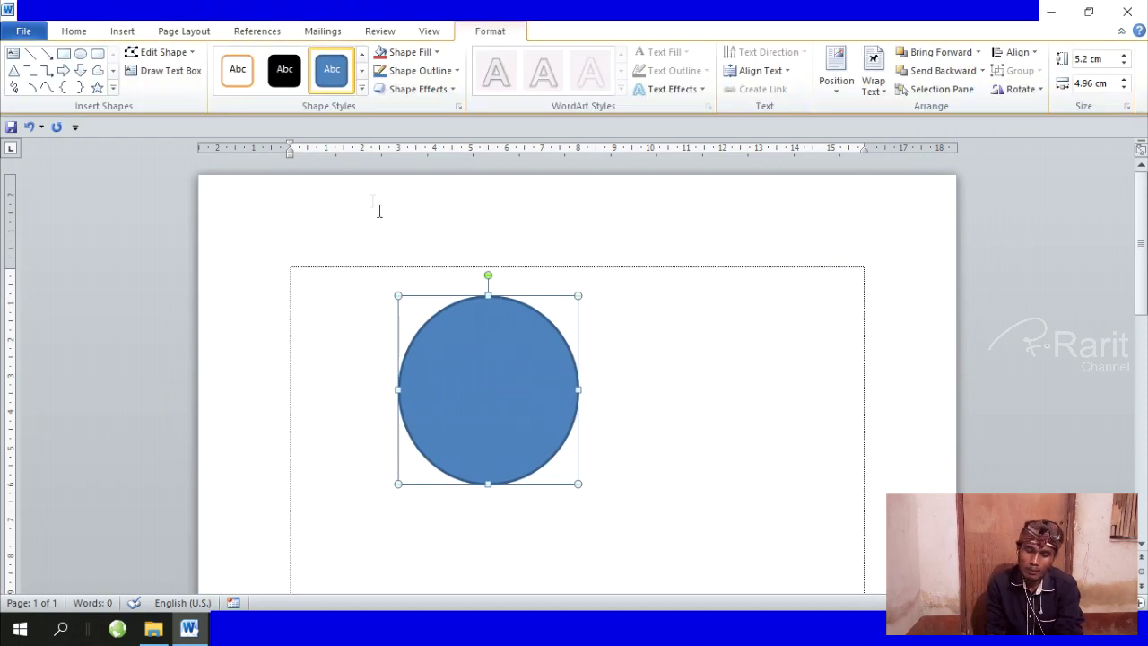
pyautogui.click(361, 79)
pyautogui.click(361, 79)
pyautogui.click(361, 79)
pyautogui.click(362, 78)
pyautogui.click(362, 71)
pyautogui.click(362, 72)
pyautogui.click(361, 72)
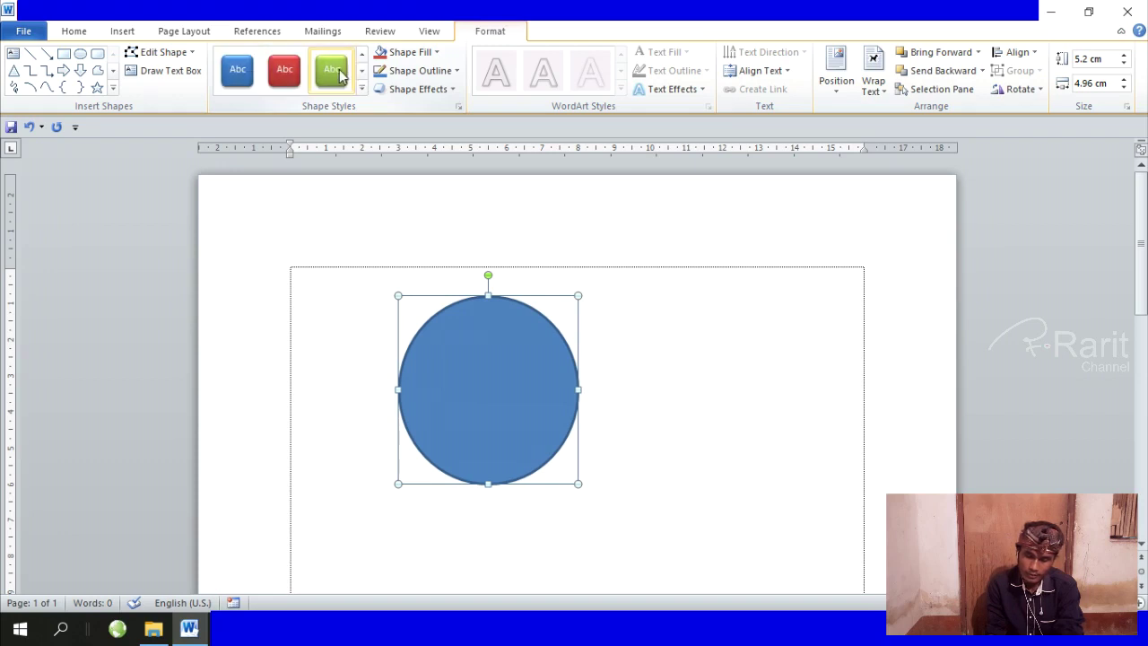
pyautogui.click(336, 74)
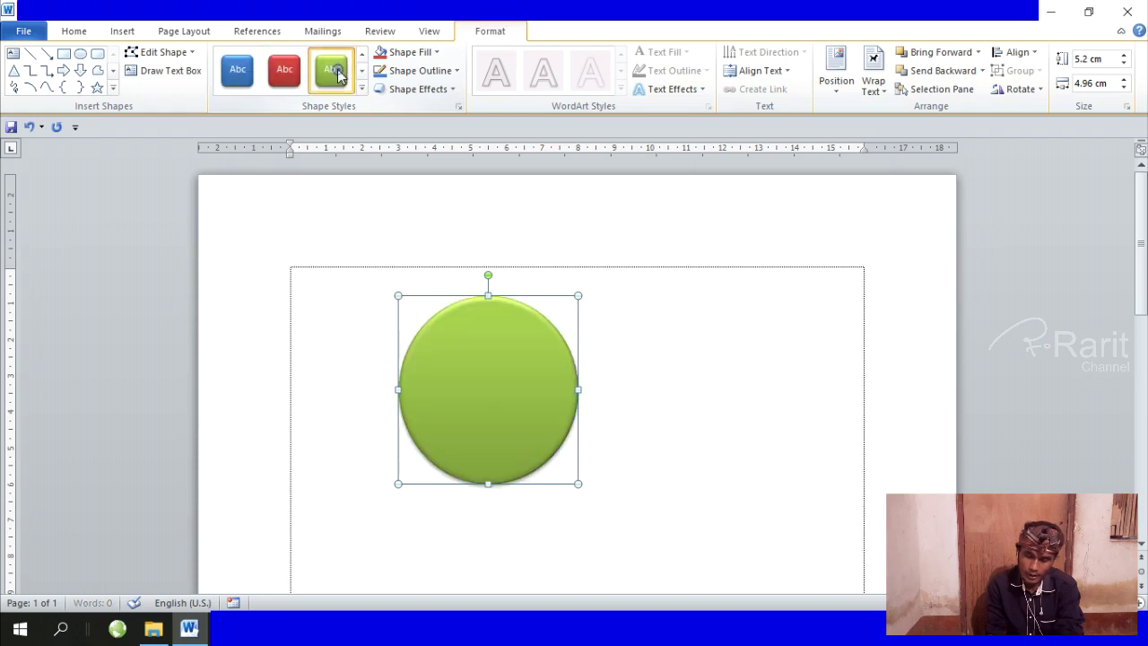
pyautogui.click(664, 341)
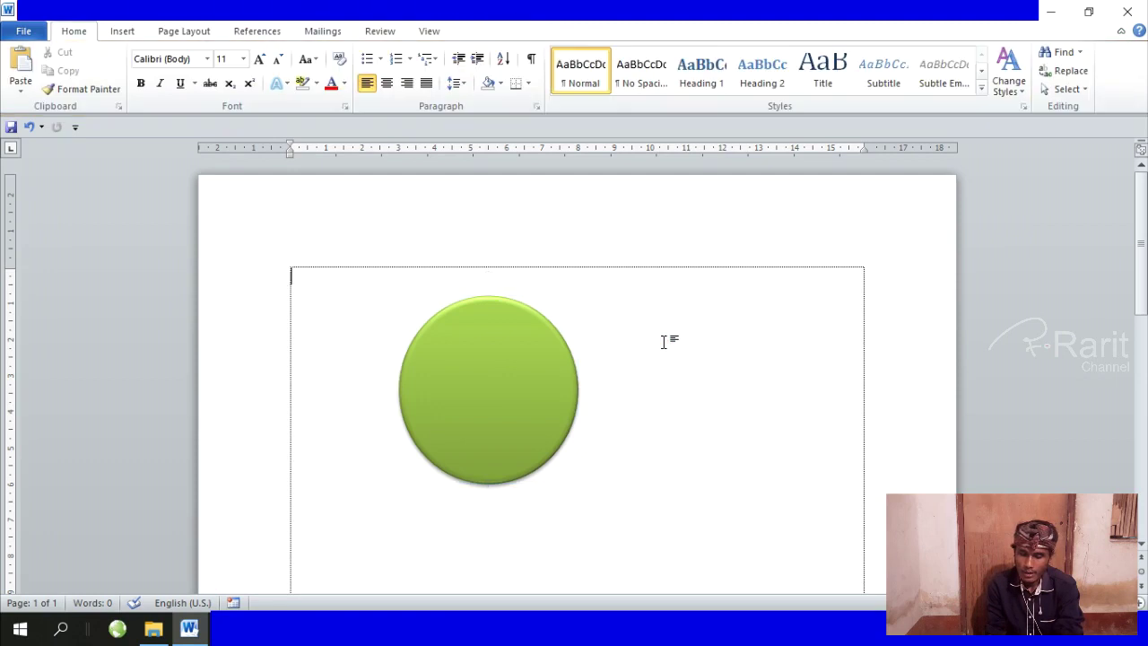
# Look through the circle's Shape Fill colours but close them without changing anything
pyautogui.click(494, 375)
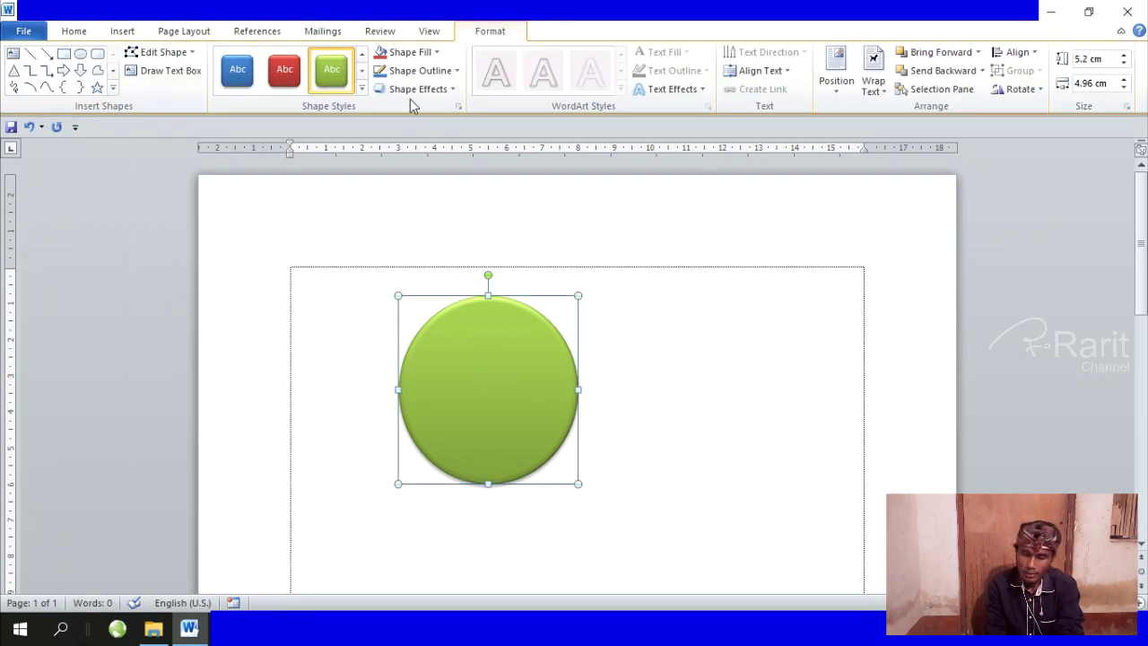
pyautogui.click(413, 54)
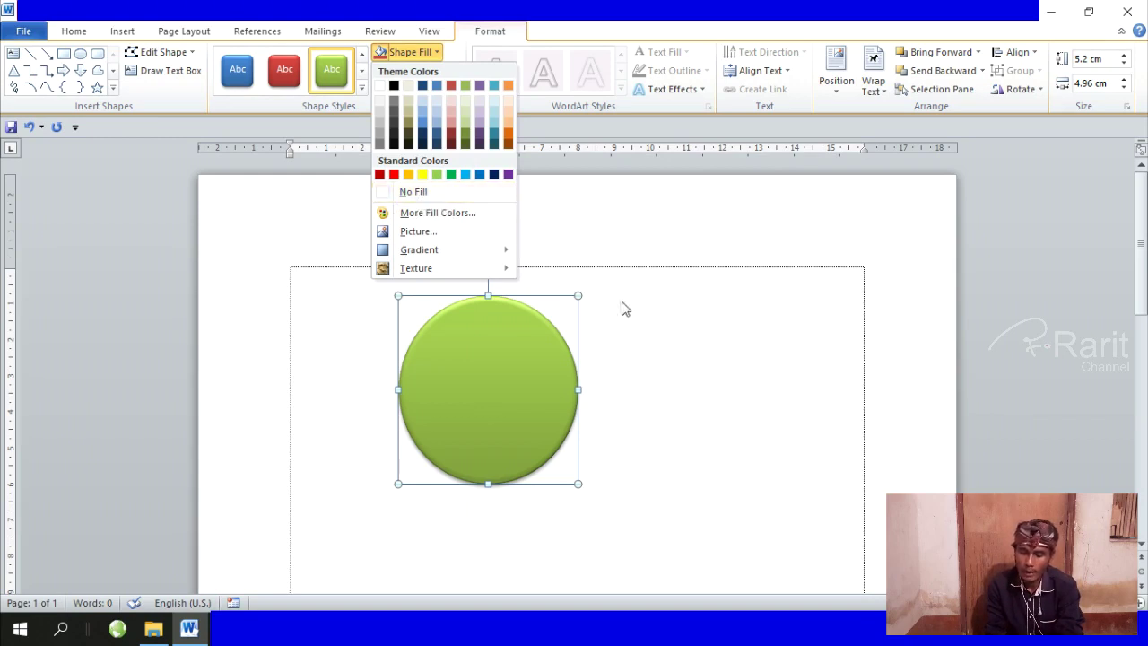
pyautogui.press('Escape')
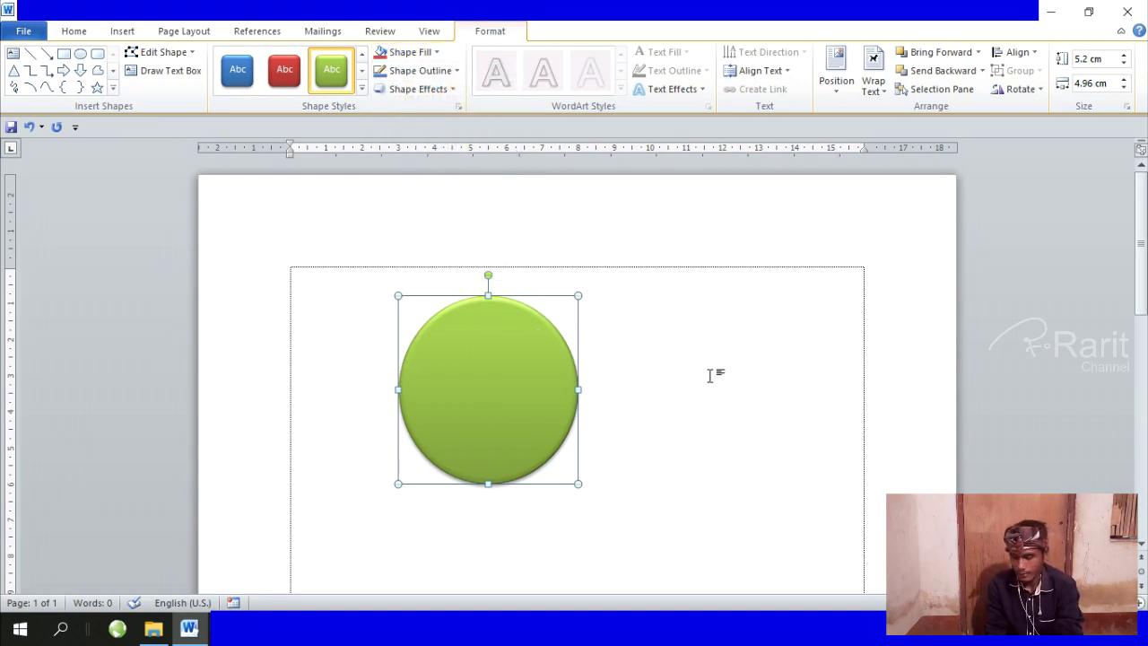
pyautogui.click(708, 374)
pyautogui.click(474, 382)
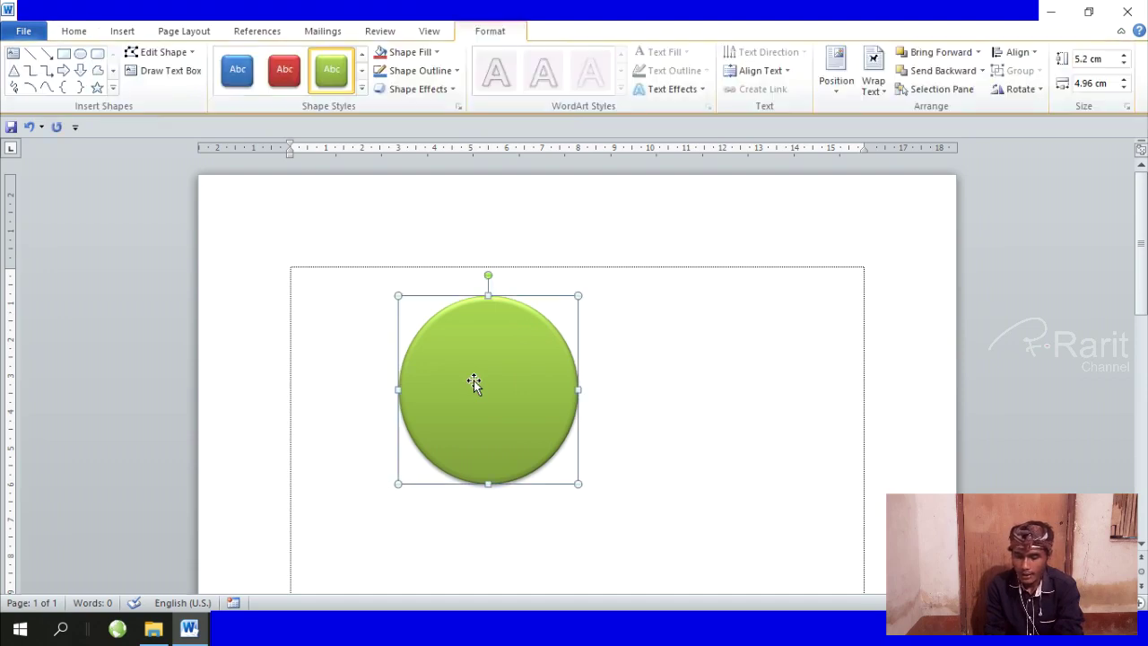
pyautogui.click(369, 358)
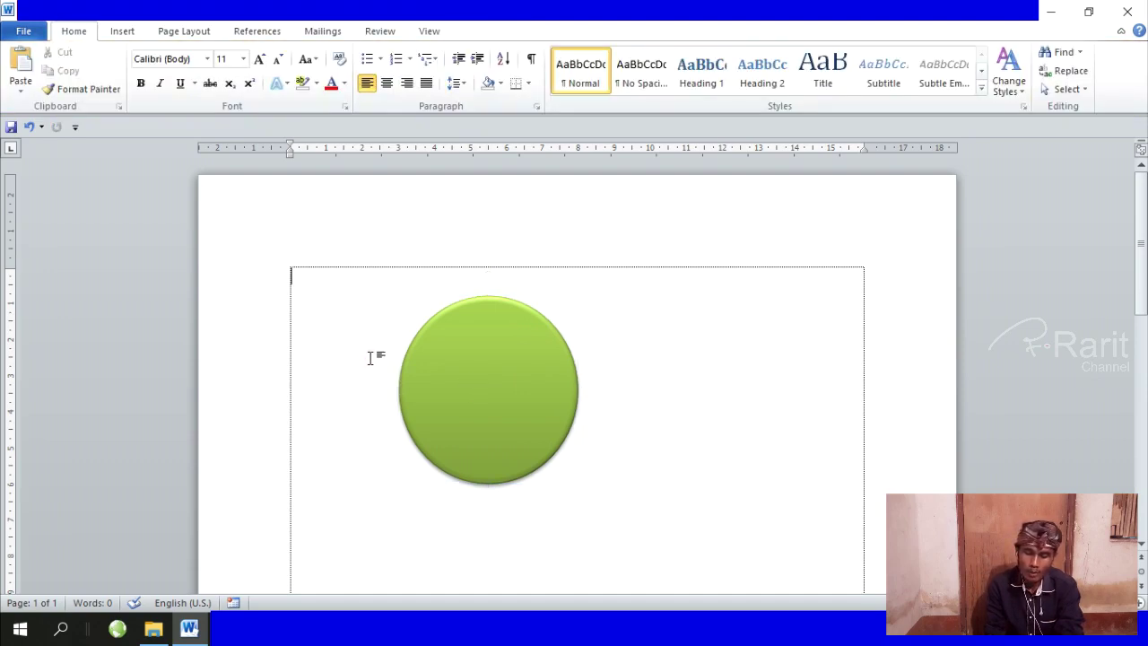
# Draw a blue sun shape to the right of the green circle
pyautogui.click(133, 33)
pyautogui.click(242, 82)
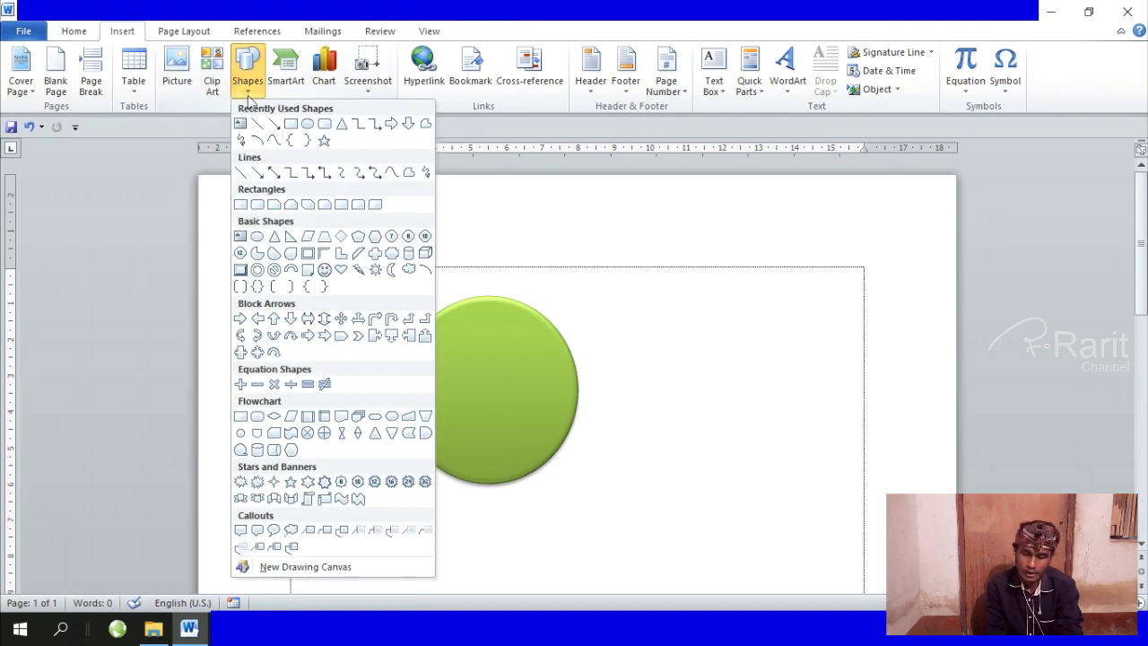
pyautogui.click(376, 270)
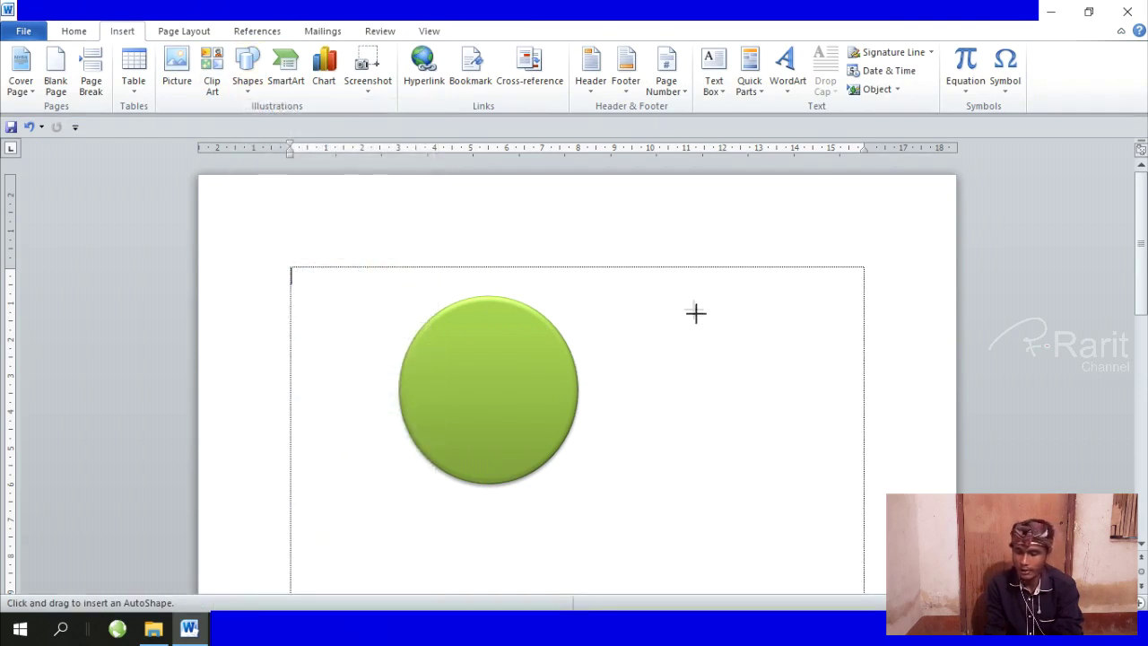
pyautogui.moveTo(627, 309); pyautogui.dragTo(760, 465)
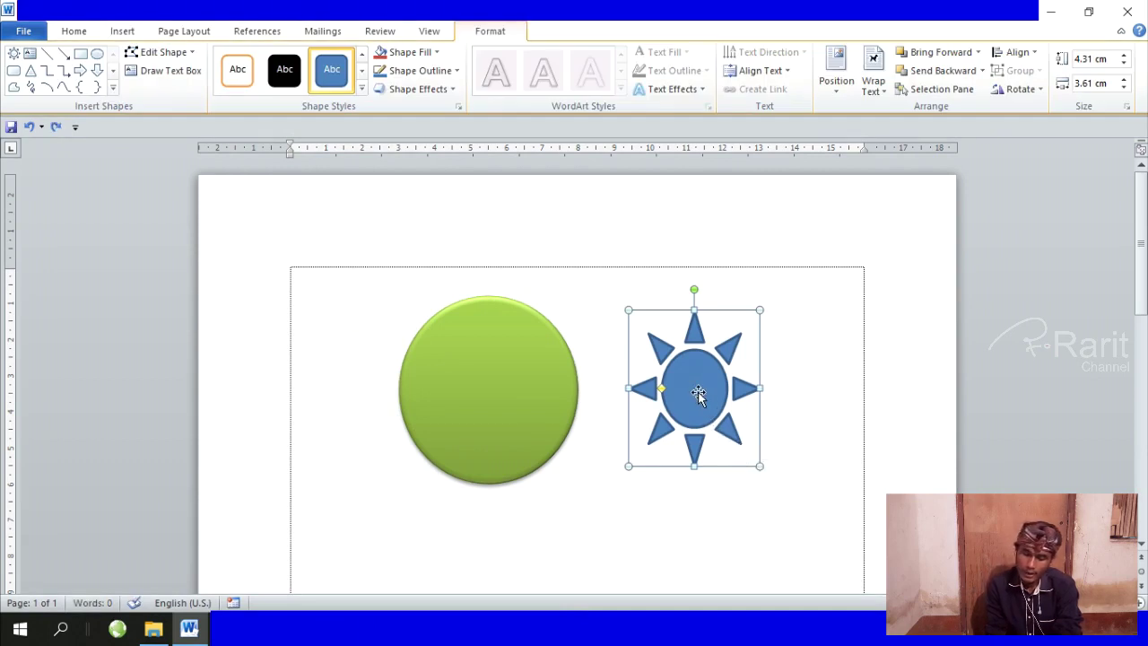
# Centre the sun on the green circle, then select both shapes together
pyautogui.moveTo(698, 393); pyautogui.dragTo(496, 397)
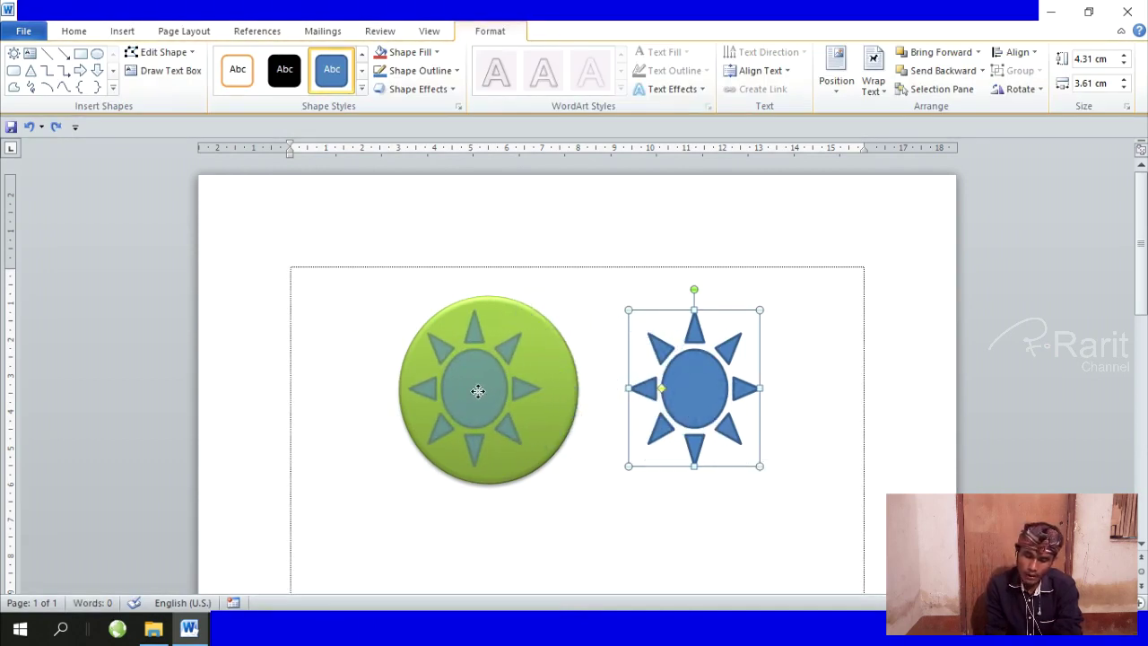
pyautogui.moveTo(496, 397); pyautogui.dragTo(492, 395)
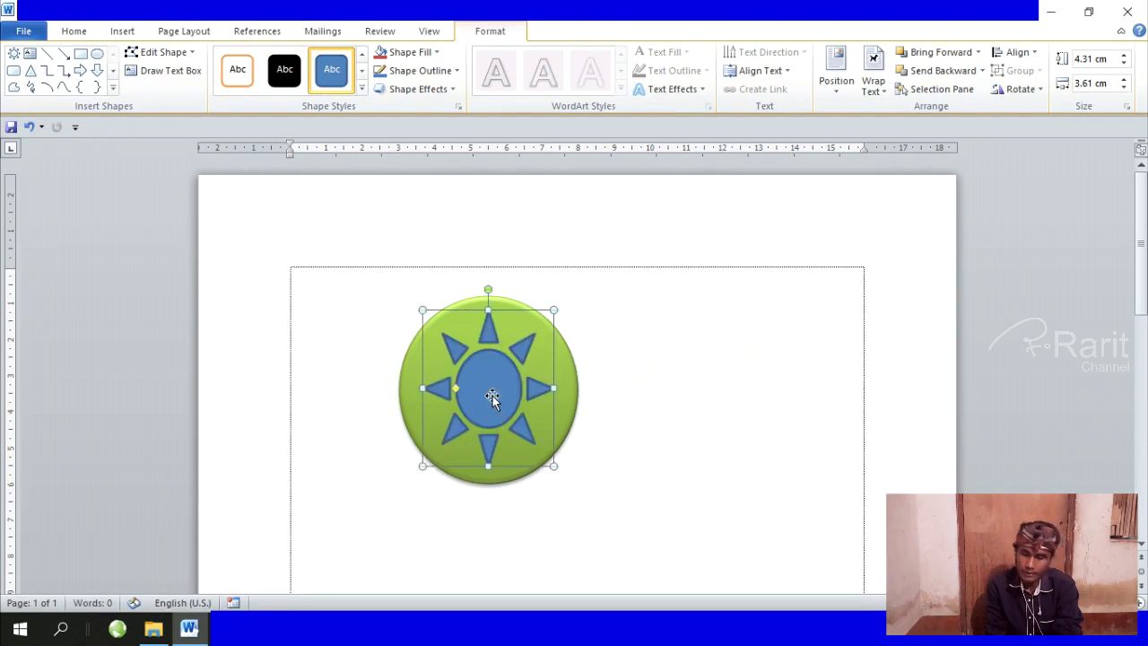
pyautogui.click(708, 399)
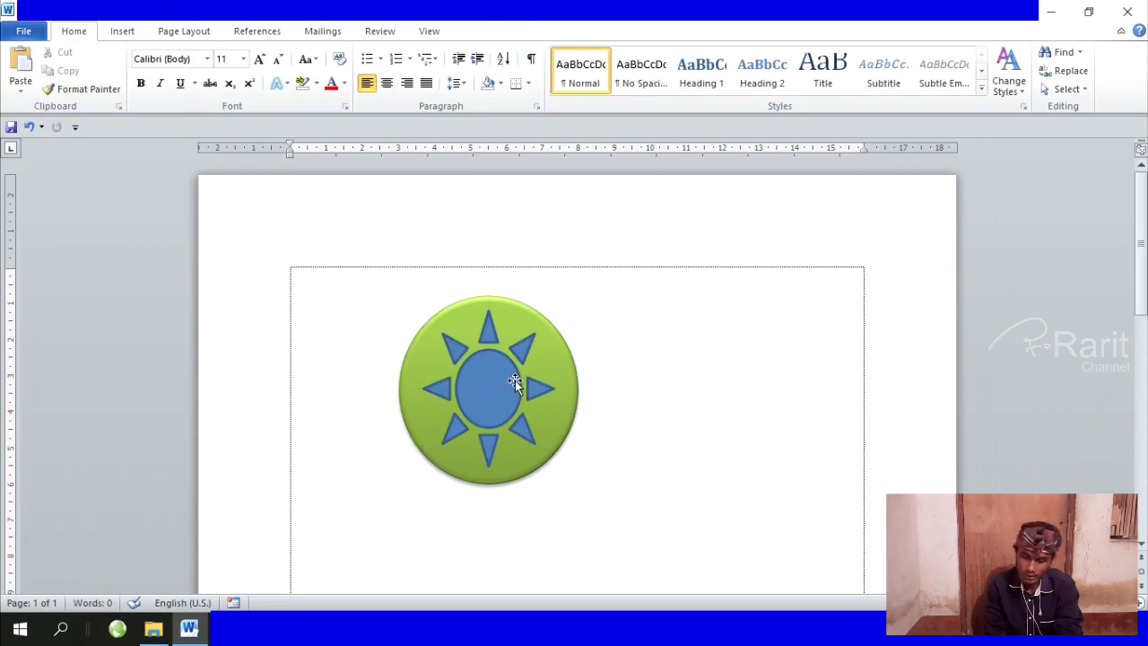
pyautogui.click(515, 380)
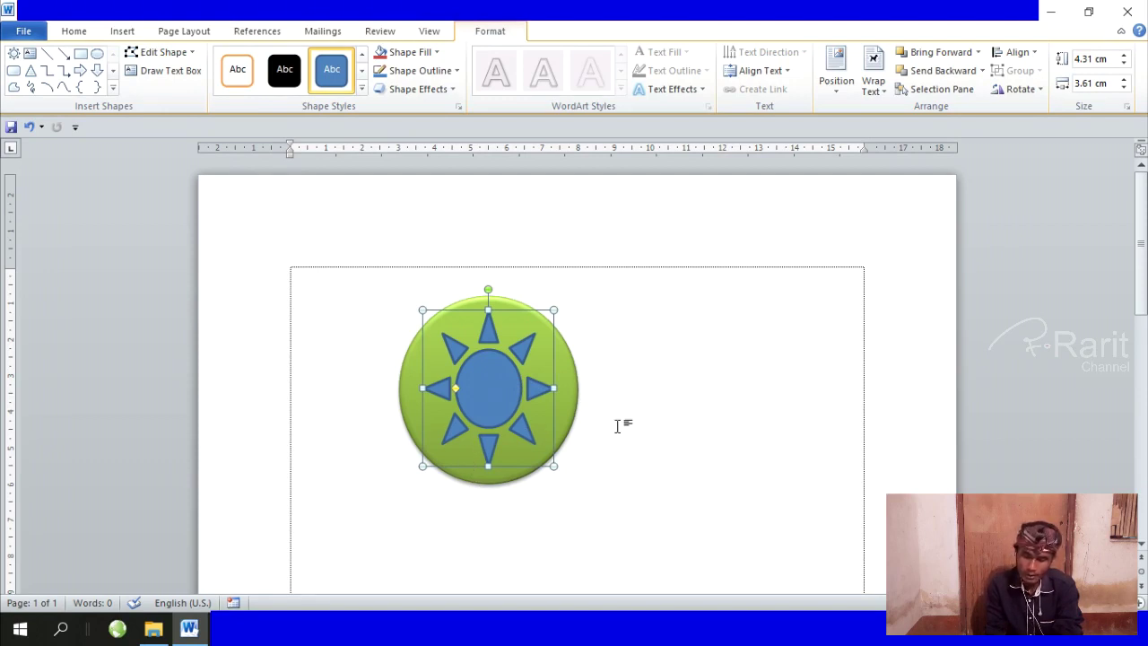
pyautogui.click(335, 310)
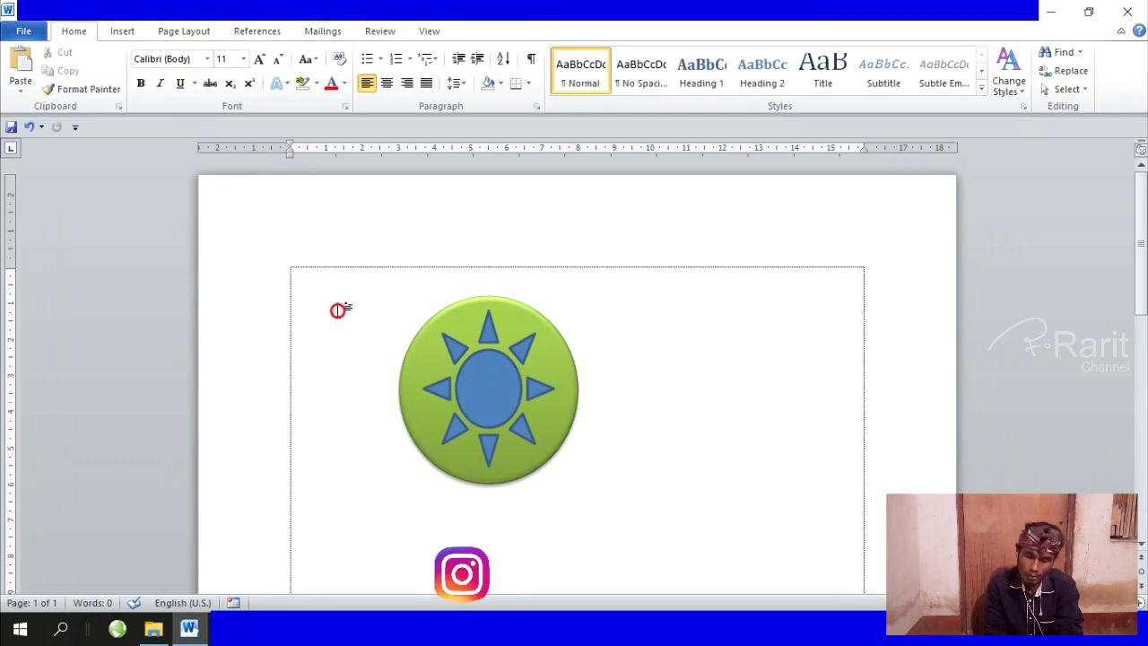
pyautogui.click(507, 385)
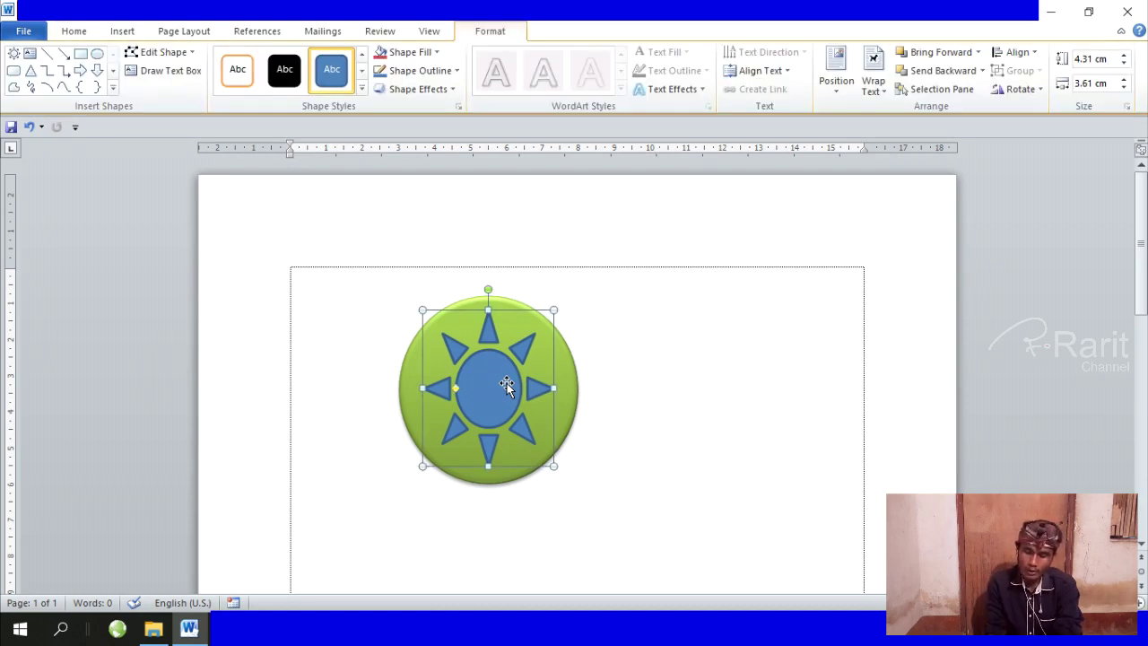
pyautogui.keyDown('shift'); pyautogui.click(406, 372); pyautogui.keyUp('shift')
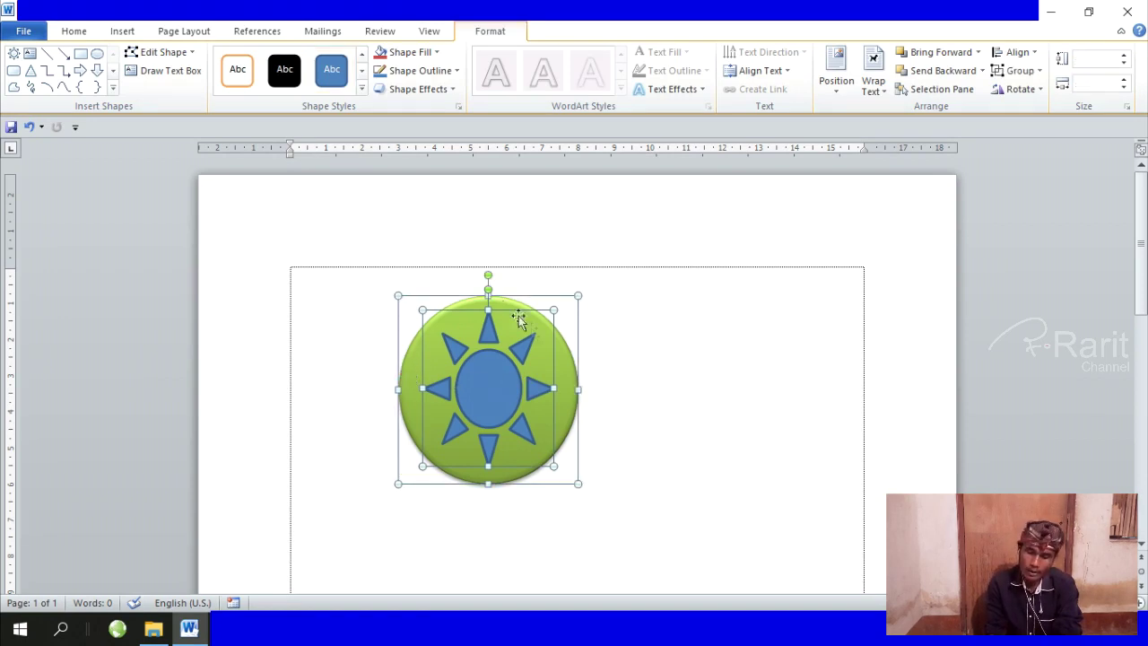
# Group the sun and green circle into one badge and move it to the page's top-left
pyautogui.rightClick(459, 347)
pyautogui.moveTo(504, 436)
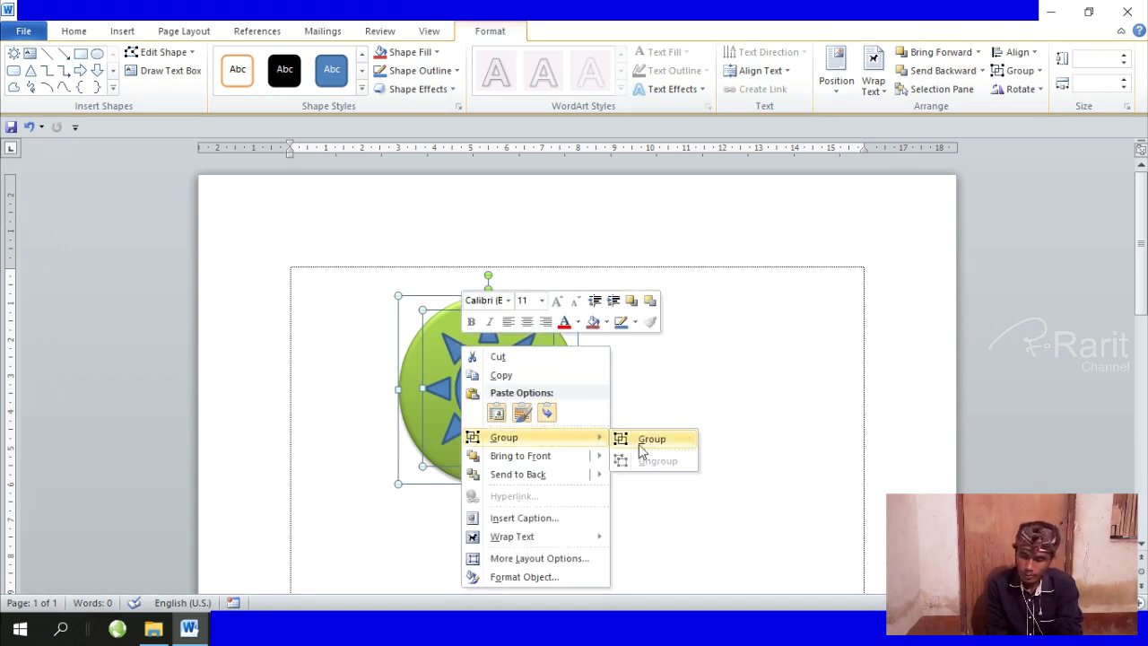
pyautogui.click(652, 440)
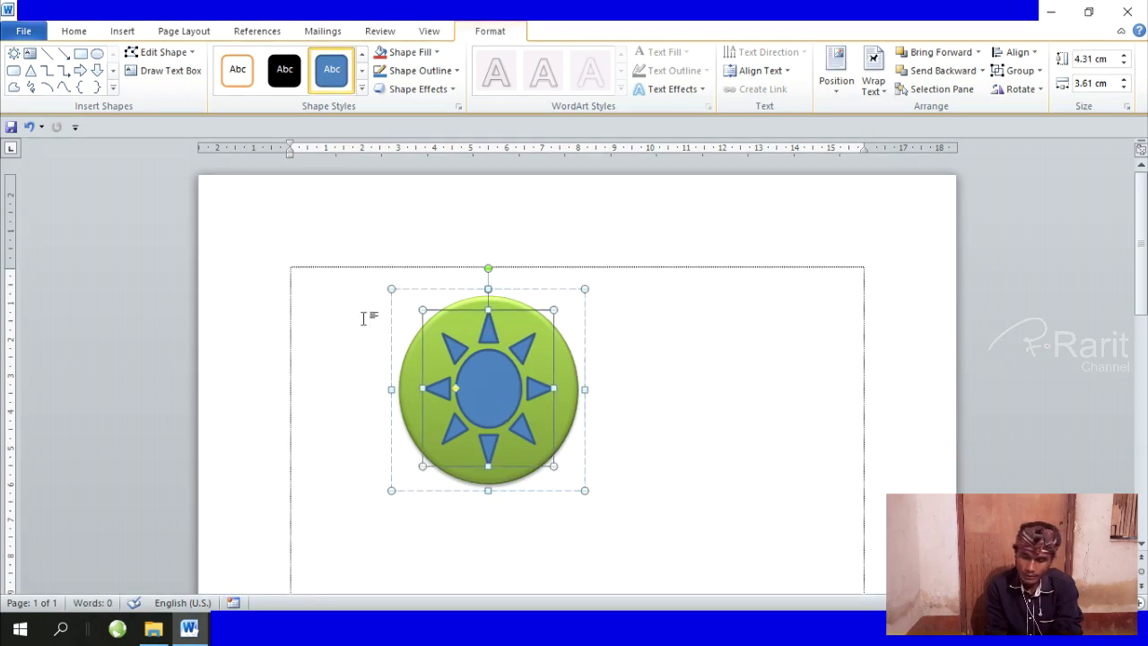
pyautogui.click(491, 304)
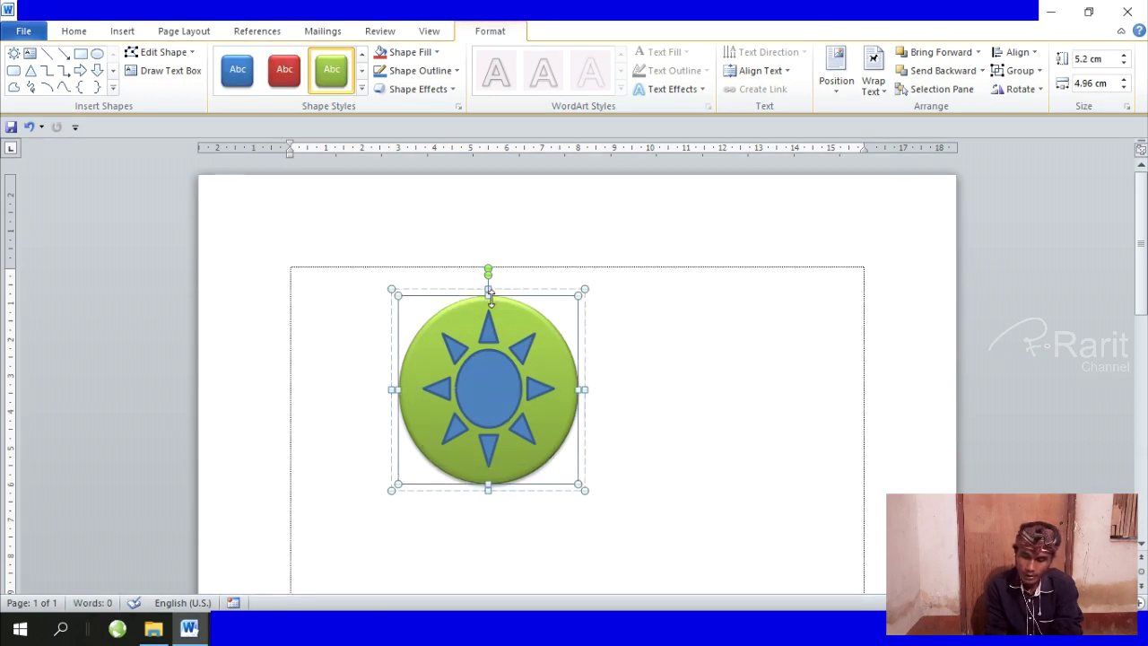
pyautogui.click(532, 308)
pyautogui.moveTo(527, 335)
pyautogui.mouseDown()
pyautogui.moveTo(628, 314)
pyautogui.moveTo(334, 252)
pyautogui.mouseUp()
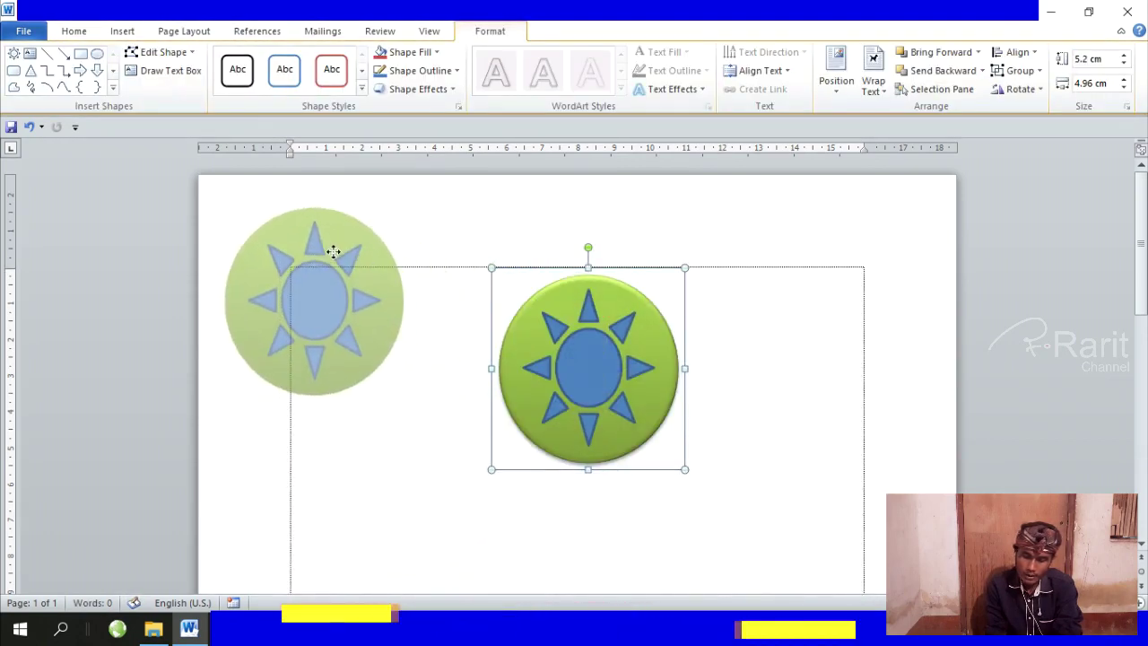
pyautogui.click(440, 281)
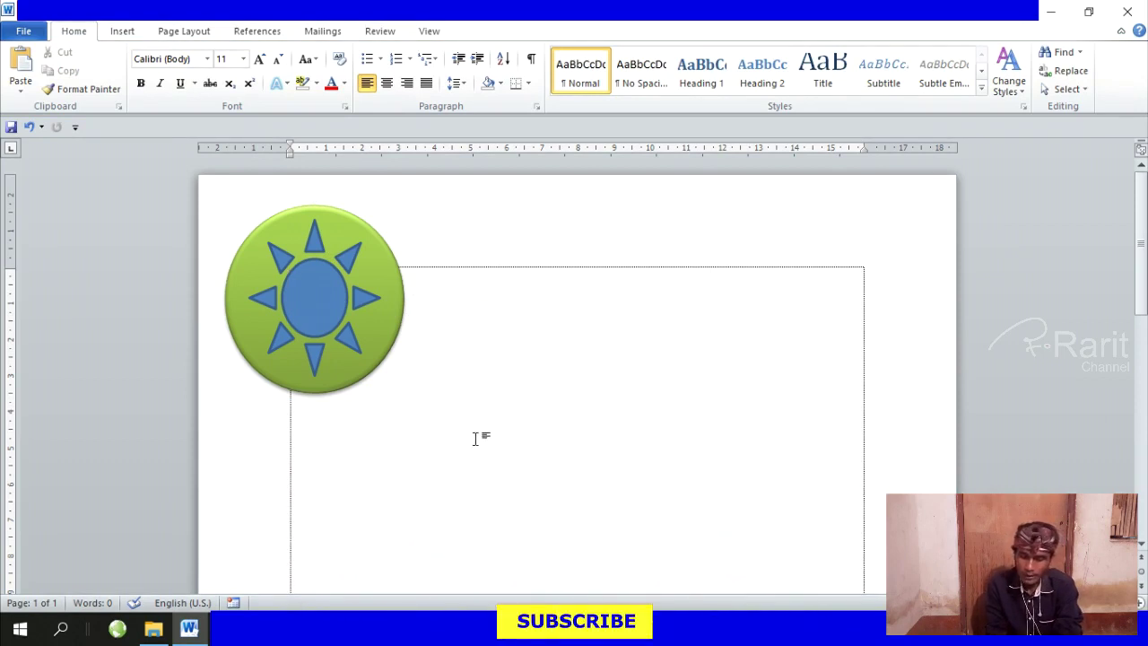
pyautogui.click(124, 39)
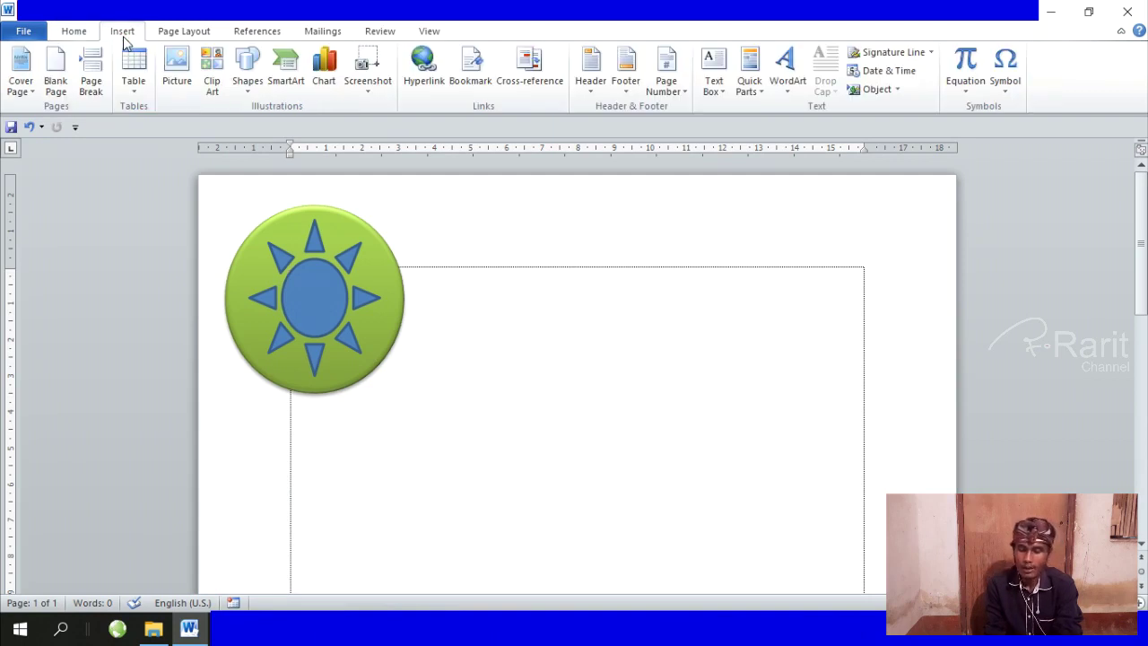
pyautogui.click(177, 86)
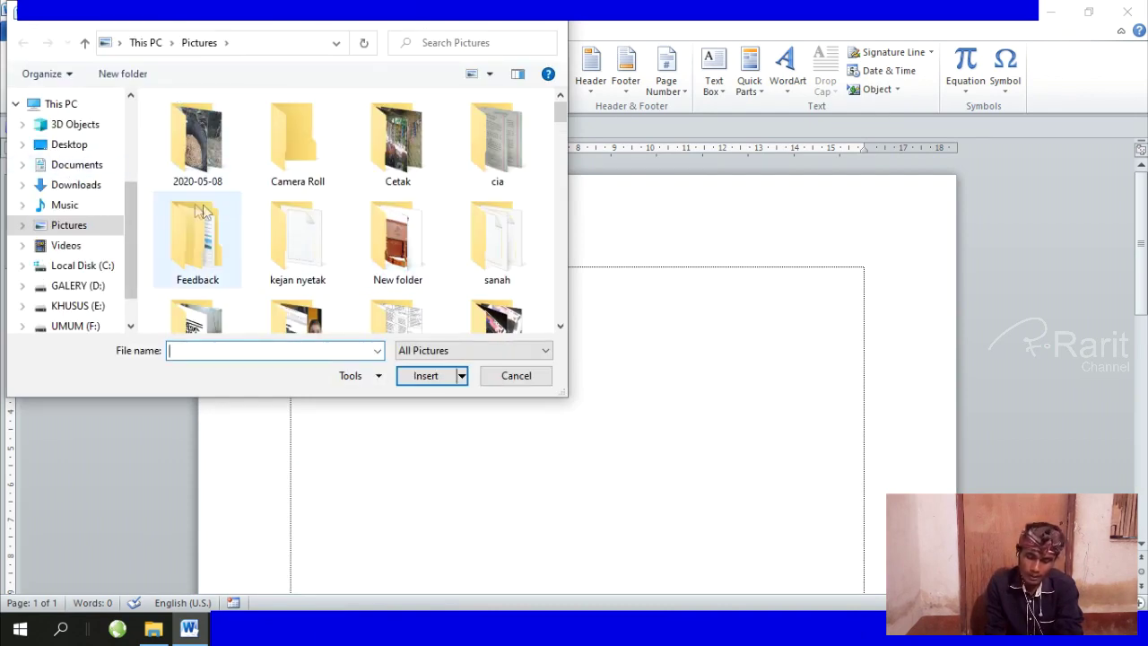
pyautogui.click(522, 380)
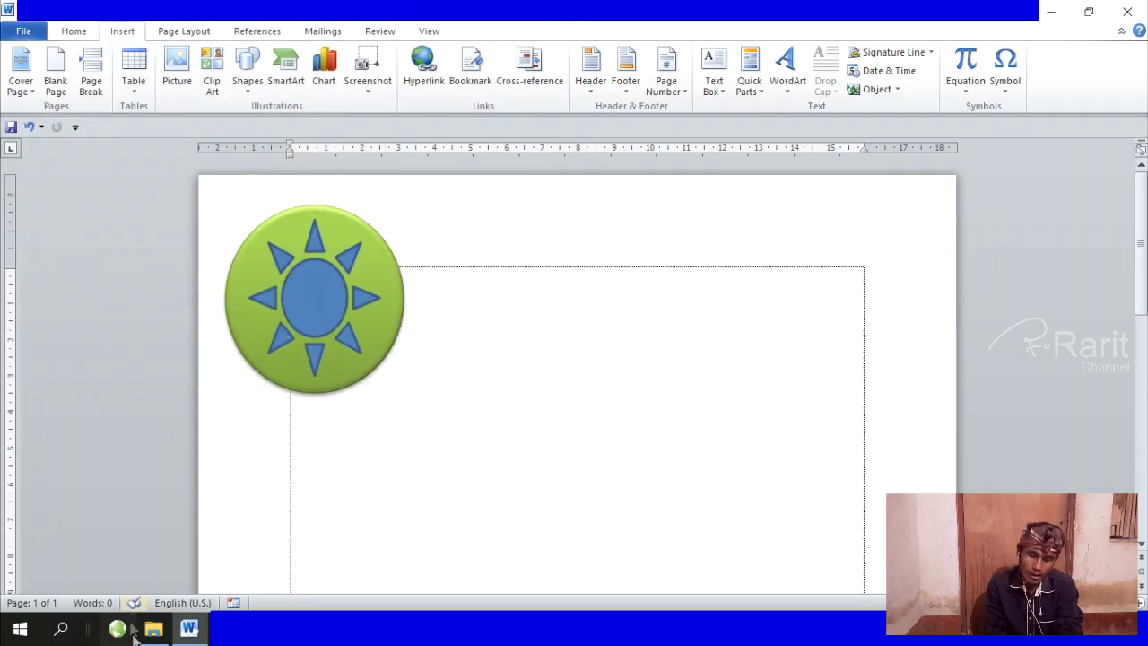
# Drag the IKAN CUPANG fish image from the New folder into the Word document
pyautogui.moveTo(153, 628)
pyautogui.click(153, 549)
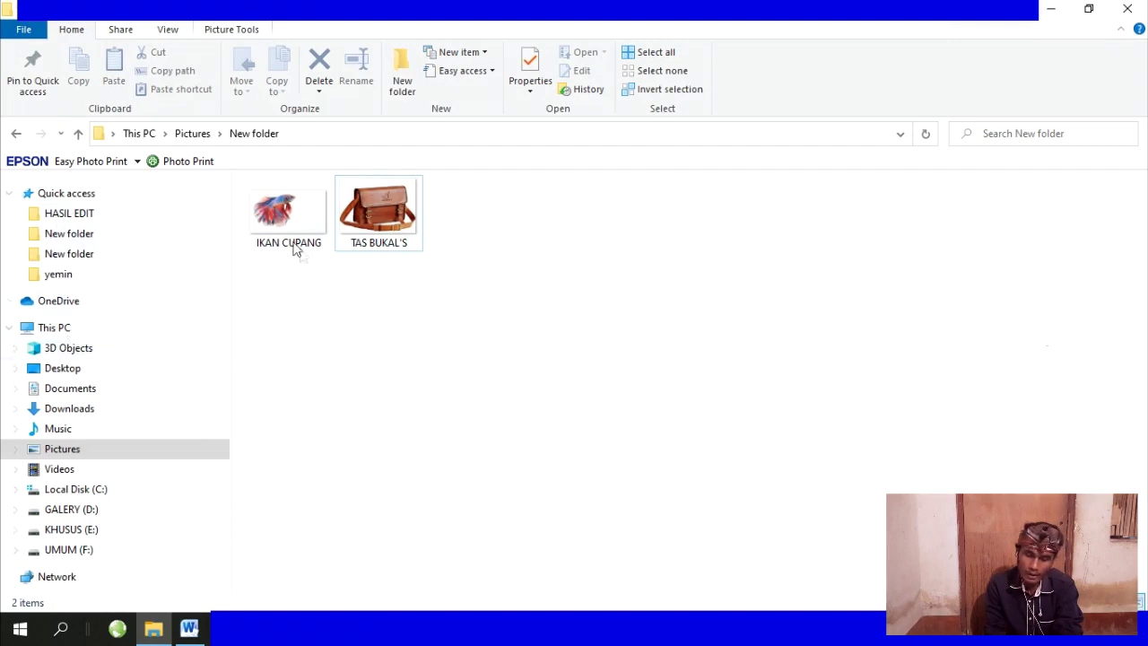
pyautogui.click(279, 232)
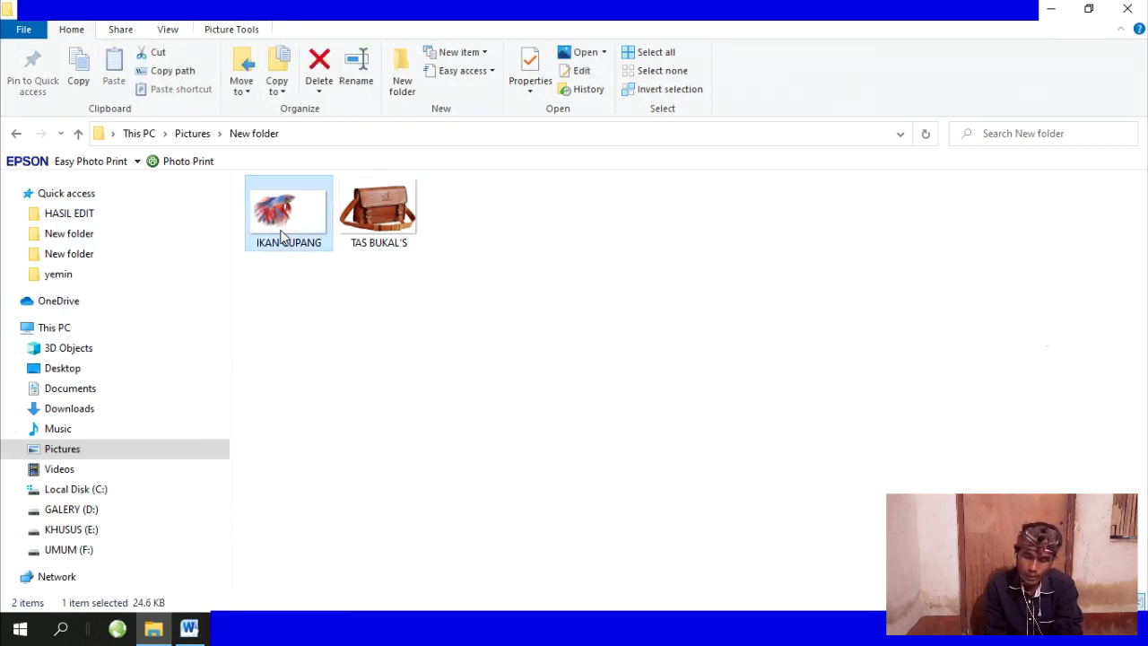
pyautogui.moveTo(280, 233); pyautogui.dragTo(240, 535)
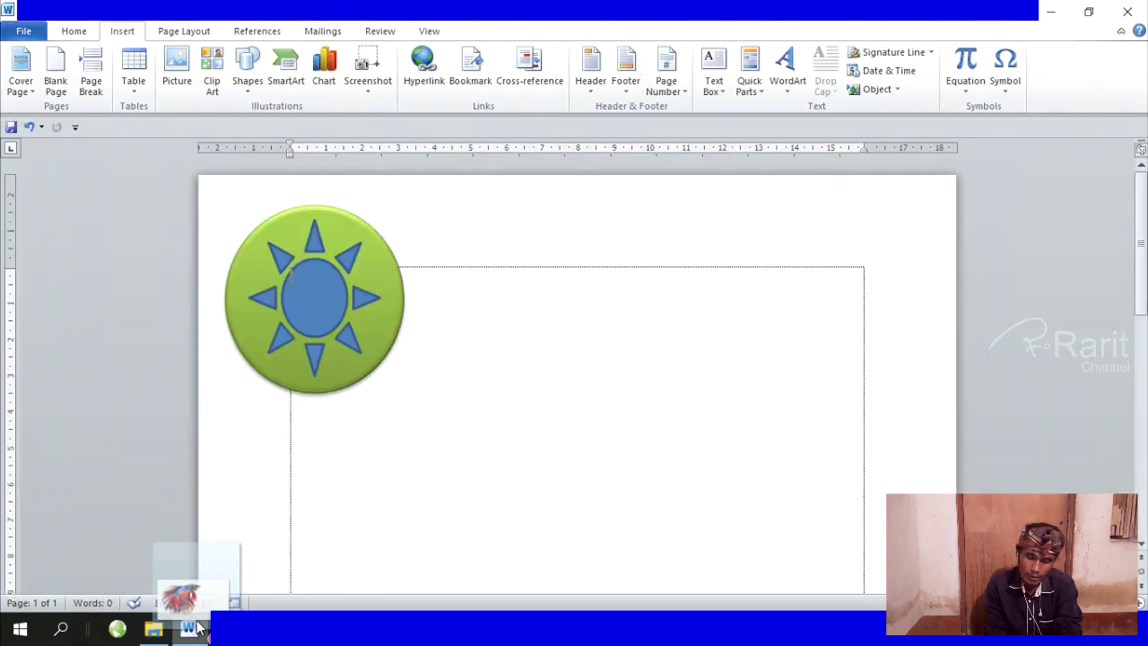
pyautogui.moveTo(240, 536)
pyautogui.mouseDown()
pyautogui.moveTo(531, 455)
pyautogui.moveTo(545, 440)
pyautogui.mouseUp()
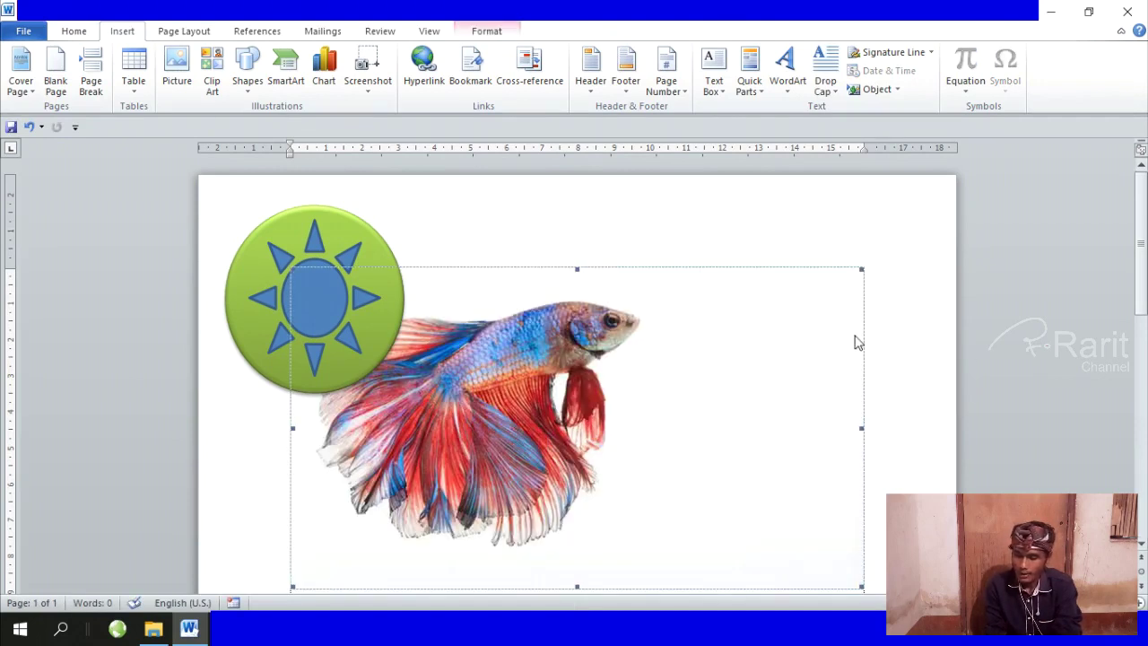
# Shrink the fish picture proportionally and set its wrapping to In Front of Text
pyautogui.moveTo(861, 587); pyautogui.dragTo(681, 485)
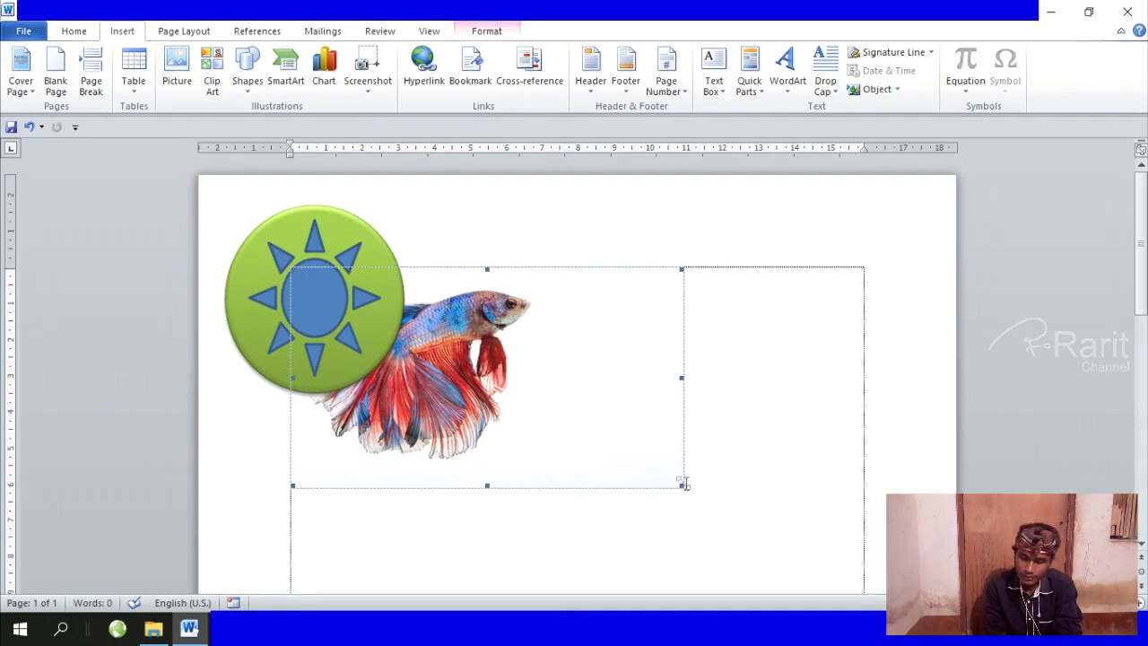
pyautogui.moveTo(680, 484); pyautogui.dragTo(533, 428)
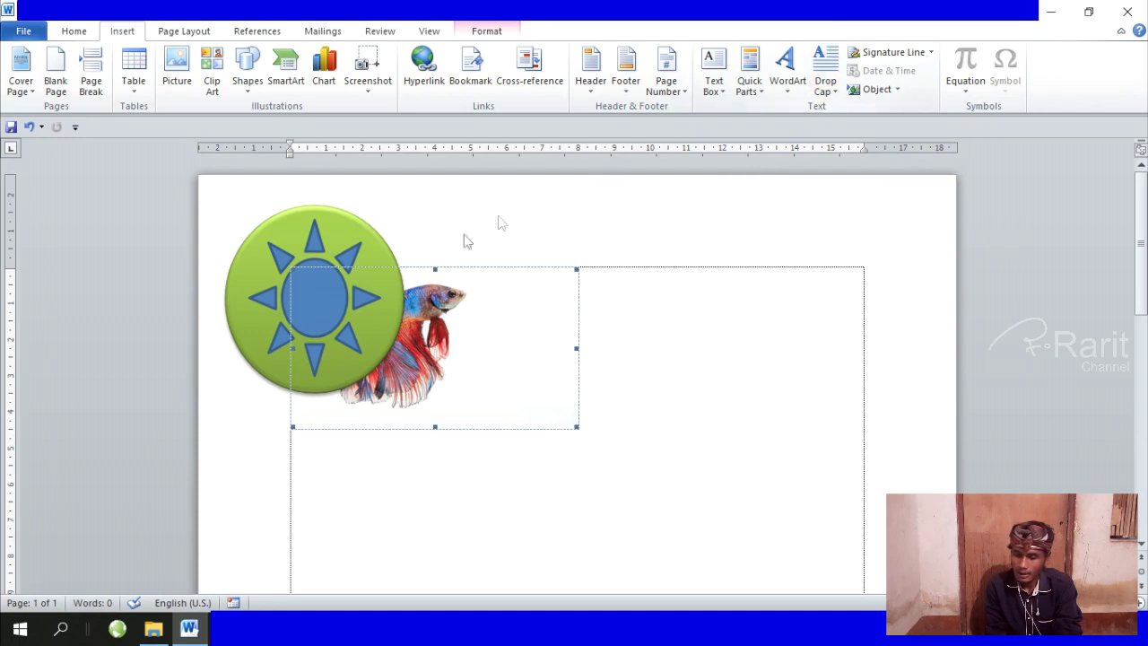
pyautogui.click(484, 36)
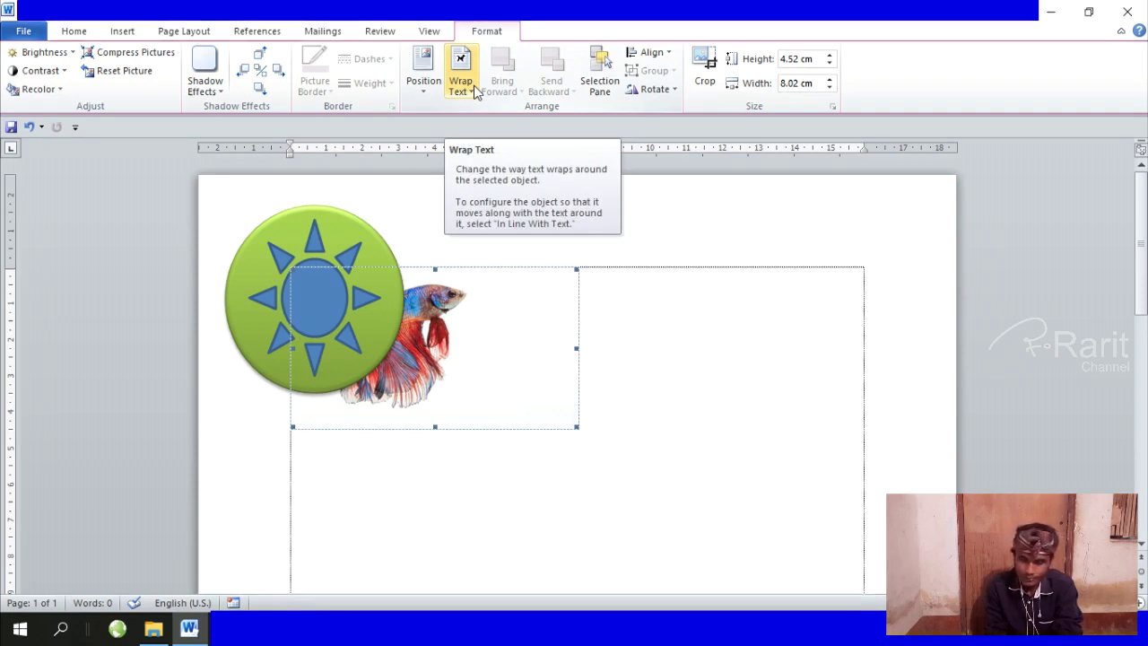
pyautogui.click(475, 93)
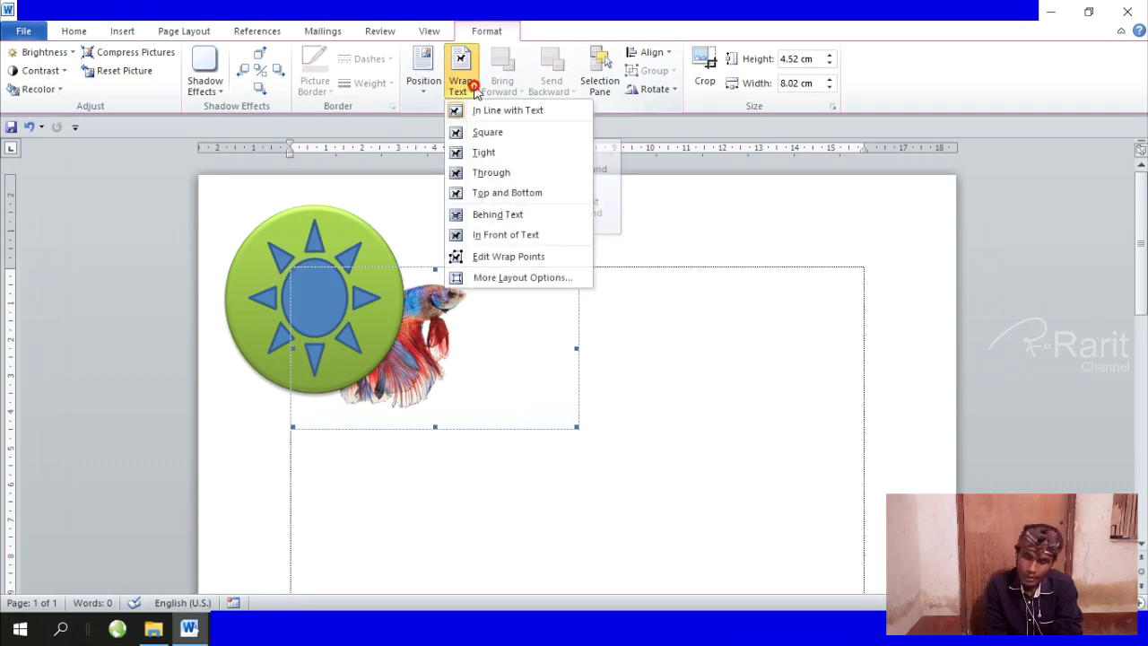
pyautogui.click(525, 235)
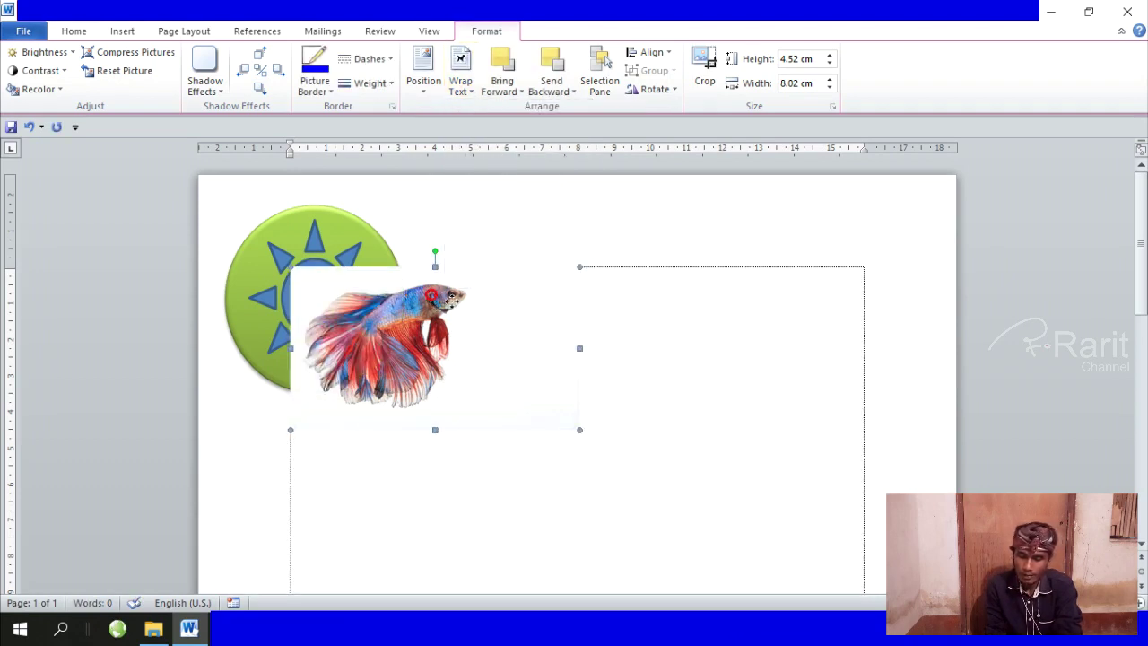
# Move the fish picture to the right of the sun badge
pyautogui.moveTo(432, 296); pyautogui.dragTo(720, 357)
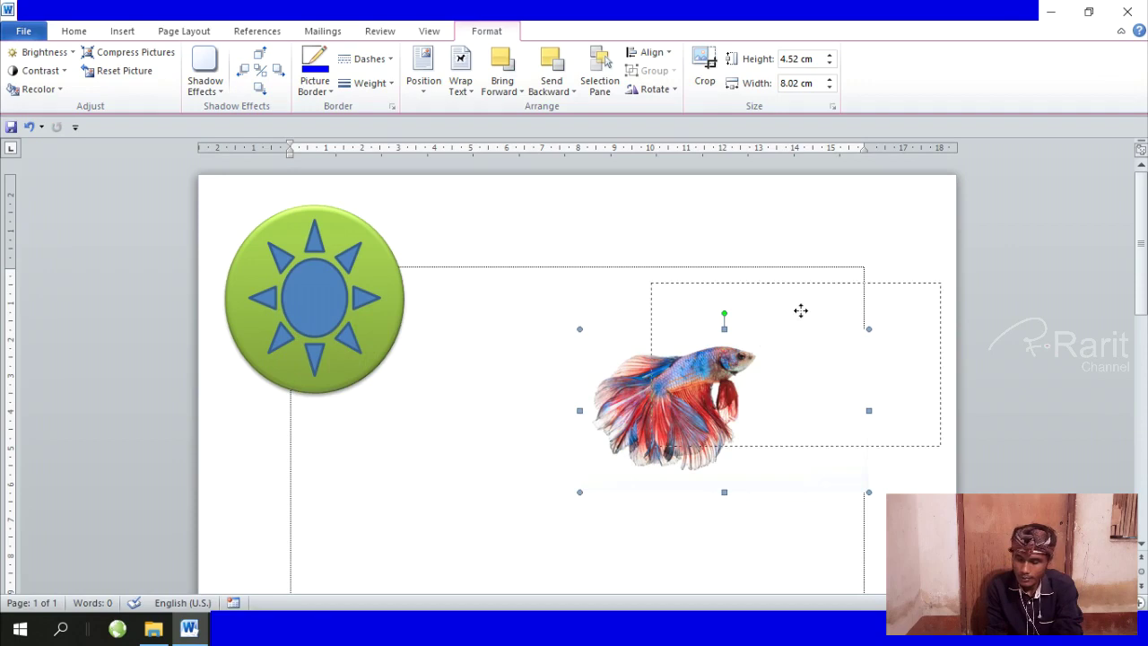
pyautogui.moveTo(801, 311); pyautogui.dragTo(801, 310)
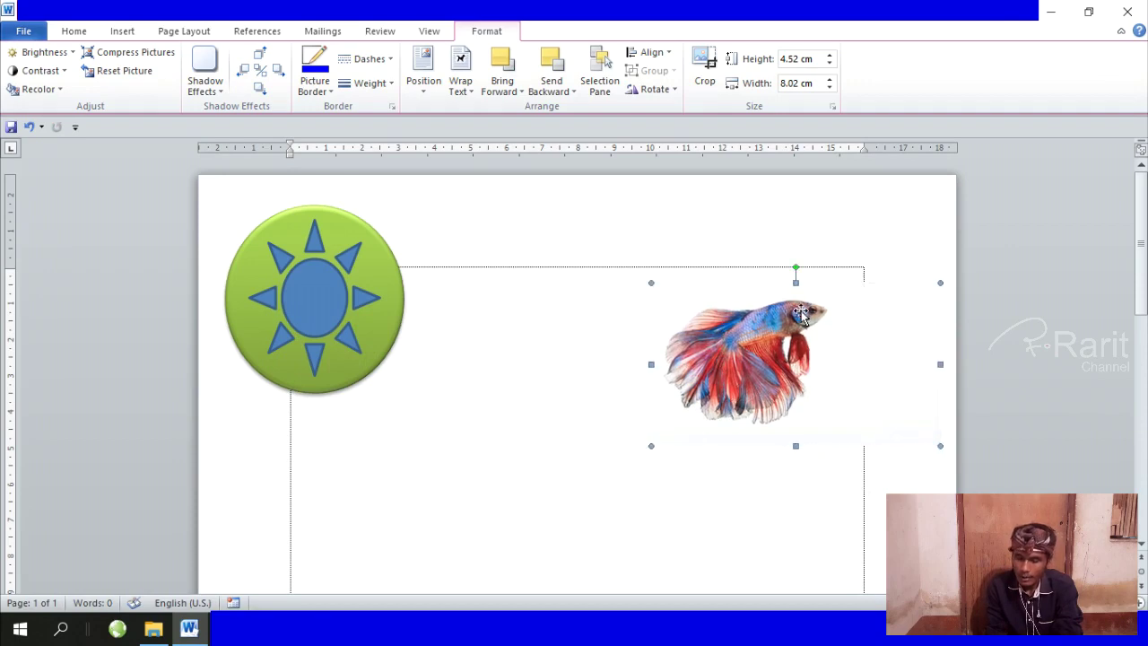
pyautogui.click(73, 32)
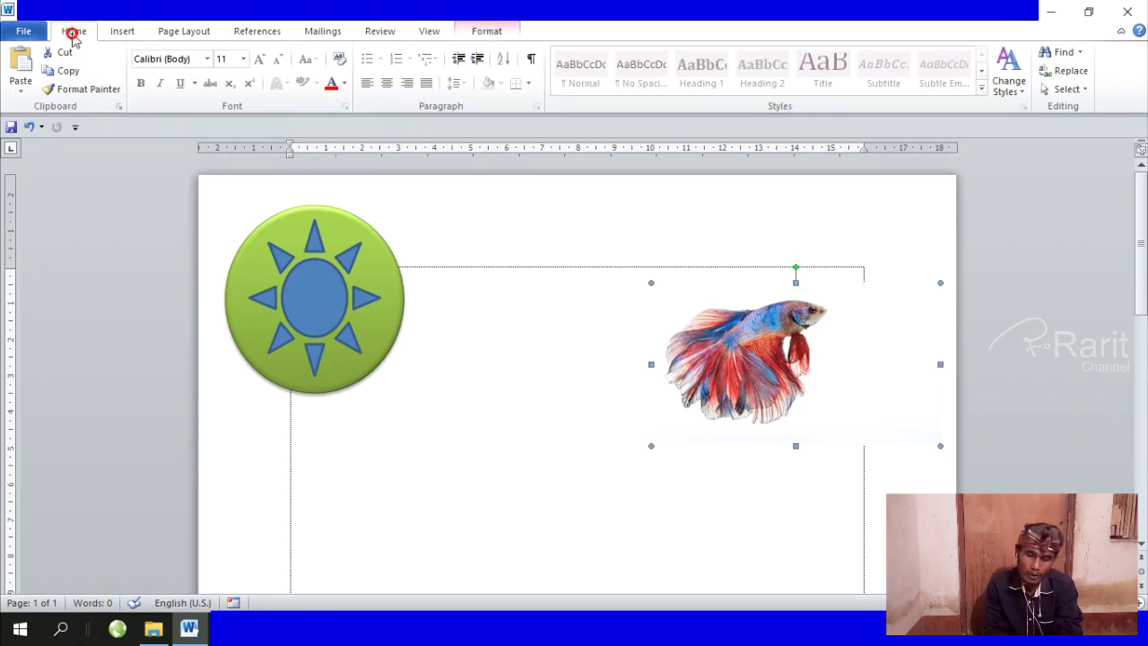
# Draw a new circle between the sun badge and the fish
pyautogui.click(122, 32)
pyautogui.click(249, 89)
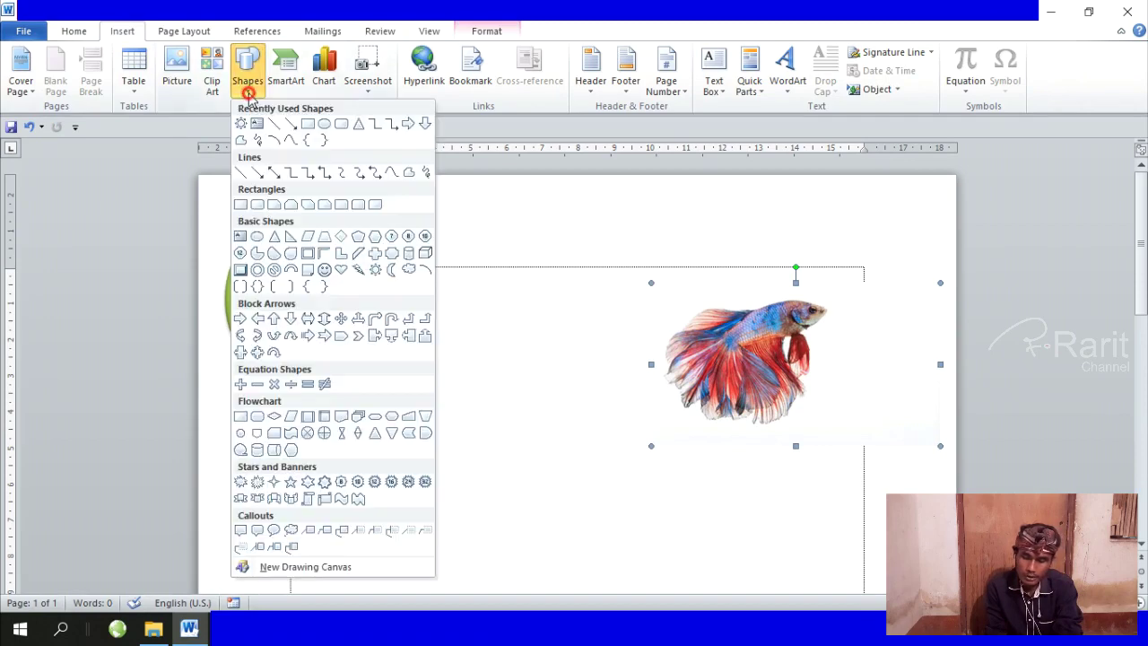
pyautogui.click(325, 128)
pyautogui.moveTo(463, 289); pyautogui.dragTo(629, 475)
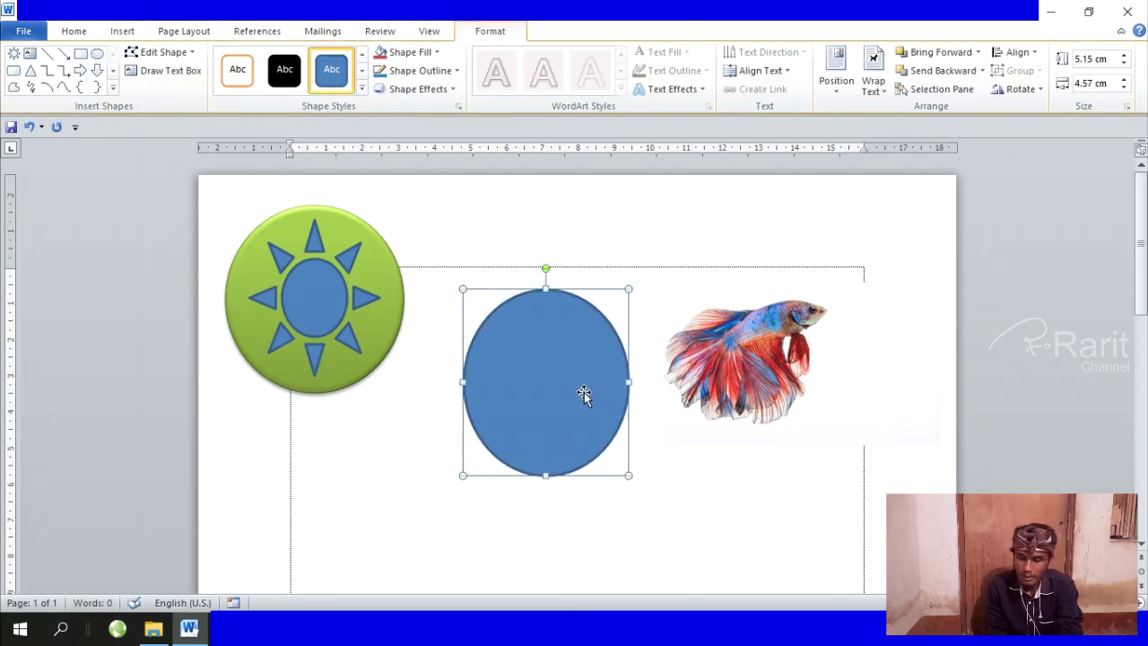
# Give the new circle the green preset style, then a solid yellow fill
pyautogui.click(361, 71)
pyautogui.click(361, 71)
pyautogui.click(362, 71)
pyautogui.click(361, 72)
pyautogui.click(361, 72)
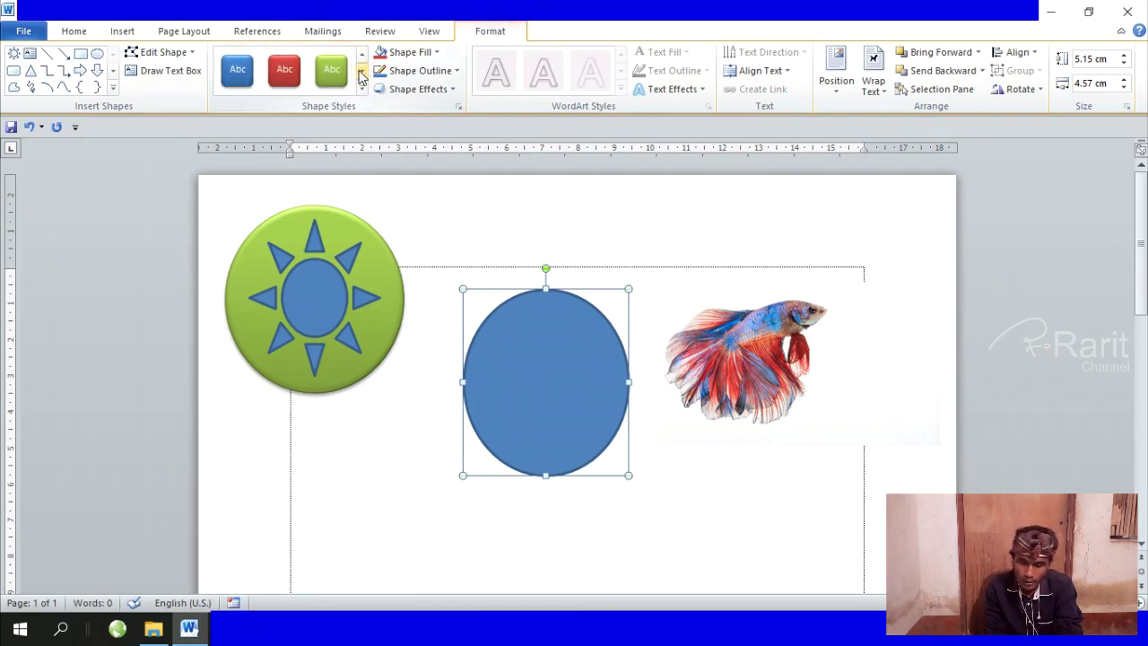
pyautogui.click(332, 70)
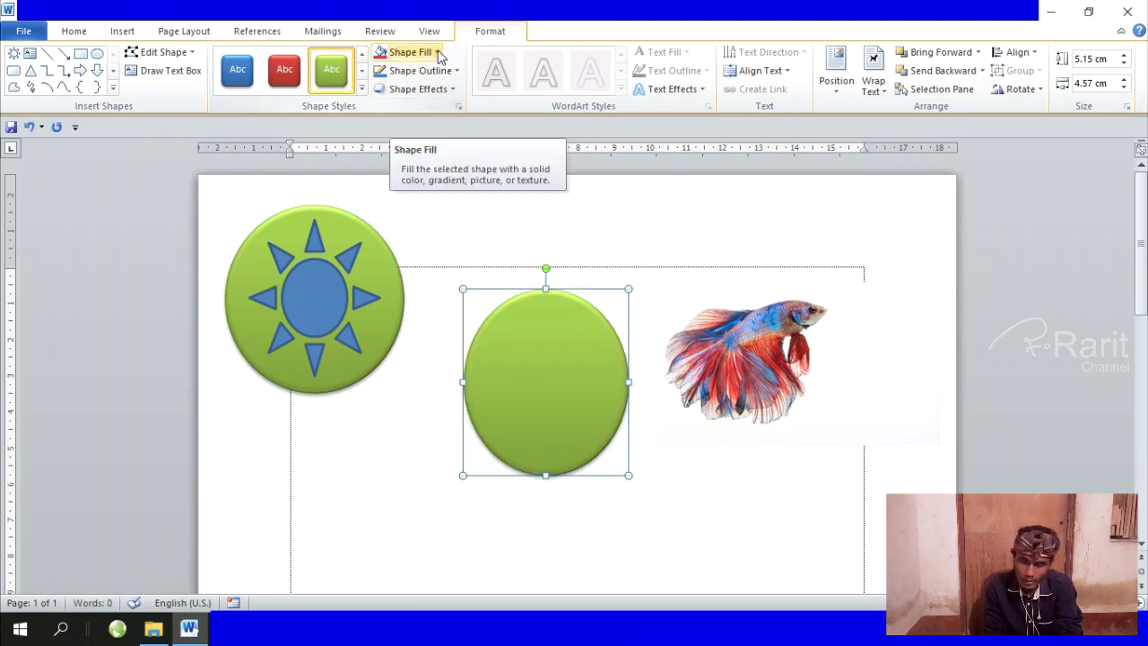
pyautogui.click(437, 52)
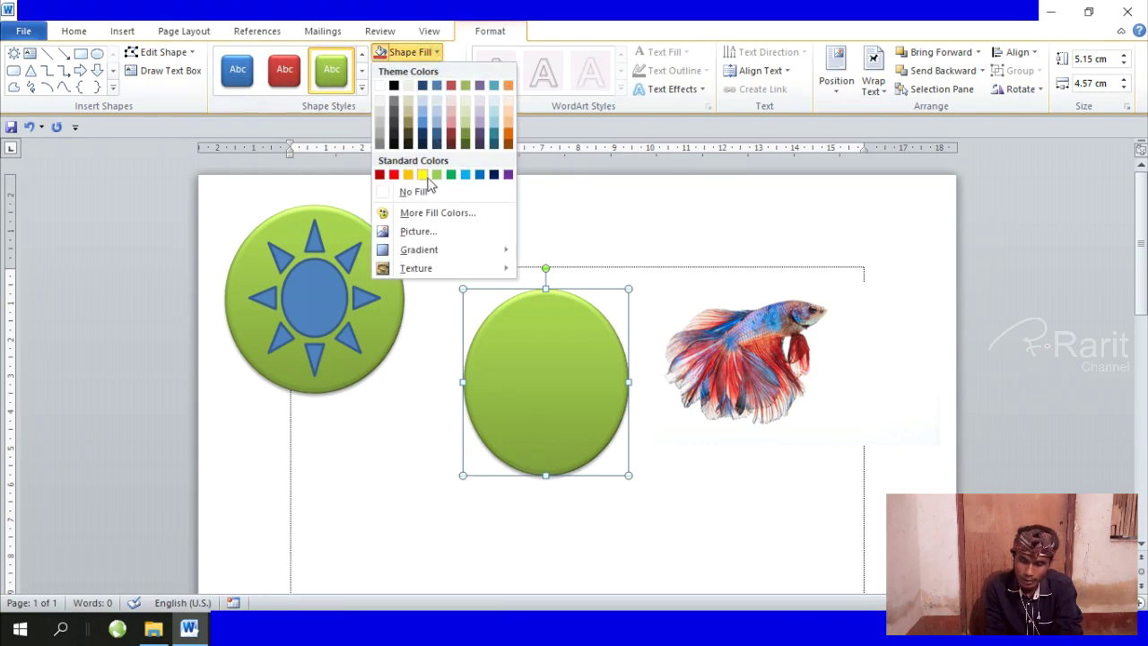
pyautogui.click(422, 175)
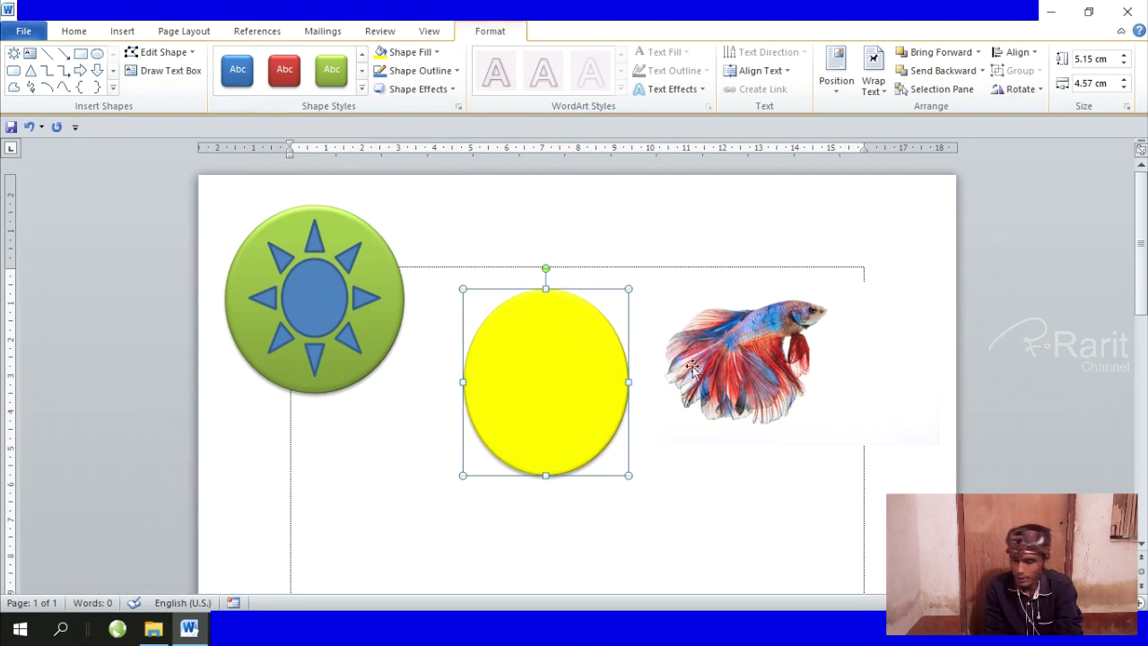
pyautogui.click(743, 362)
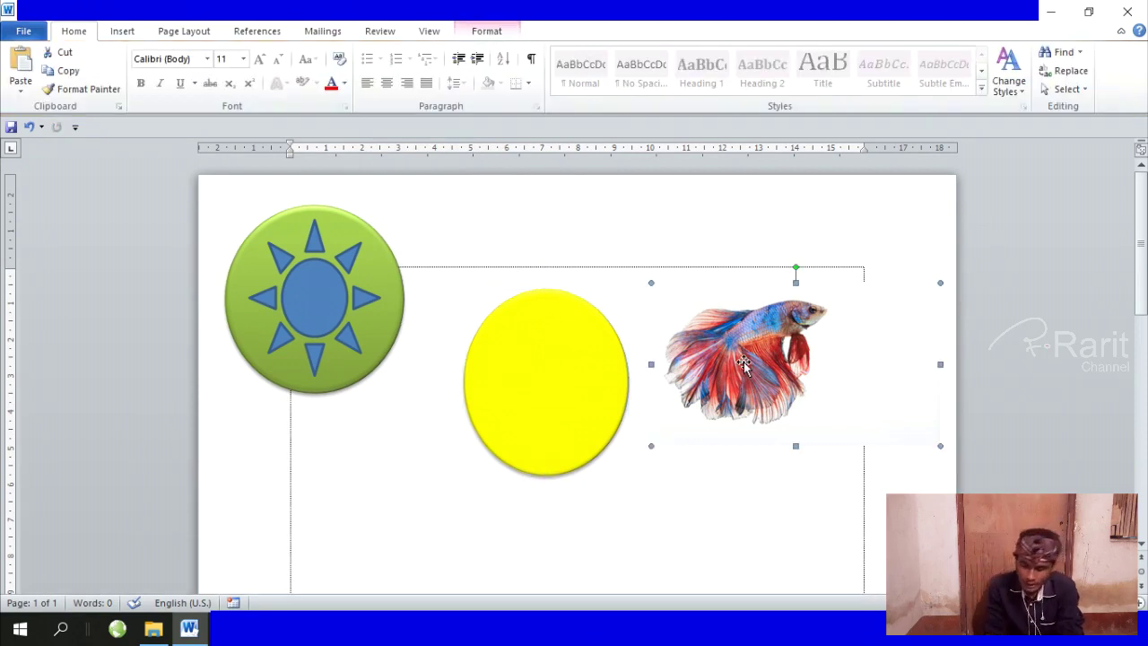
# Drop the fish picture onto the yellow circle and bring it in front
pyautogui.moveTo(743, 362); pyautogui.dragTo(527, 383)
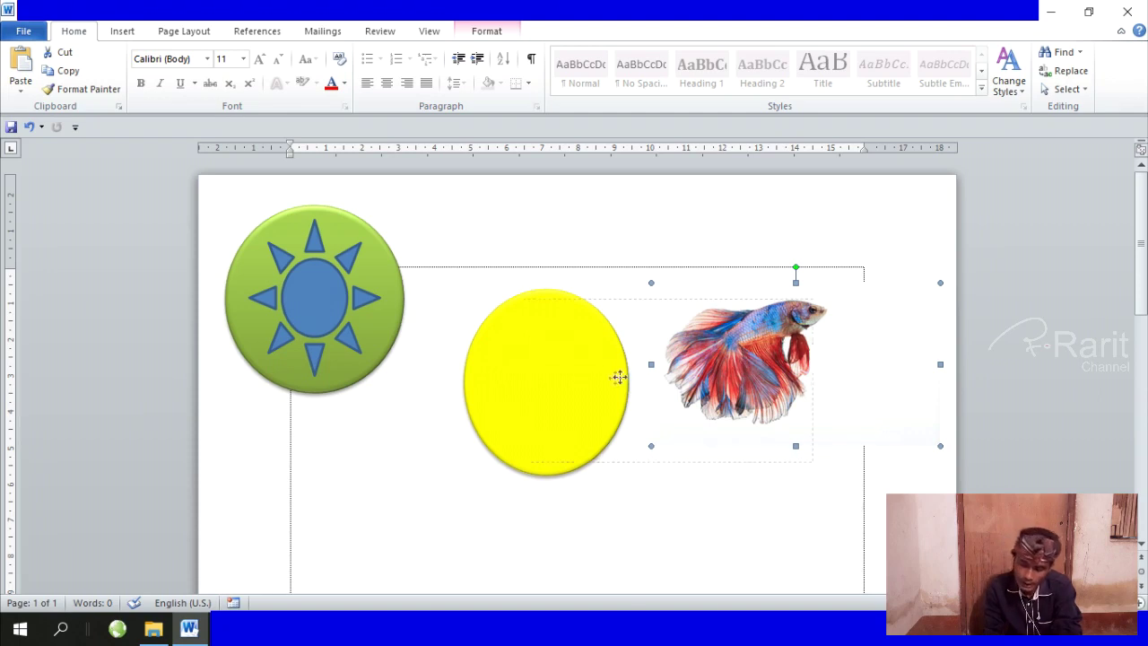
pyautogui.moveTo(527, 384); pyautogui.dragTo(521, 383)
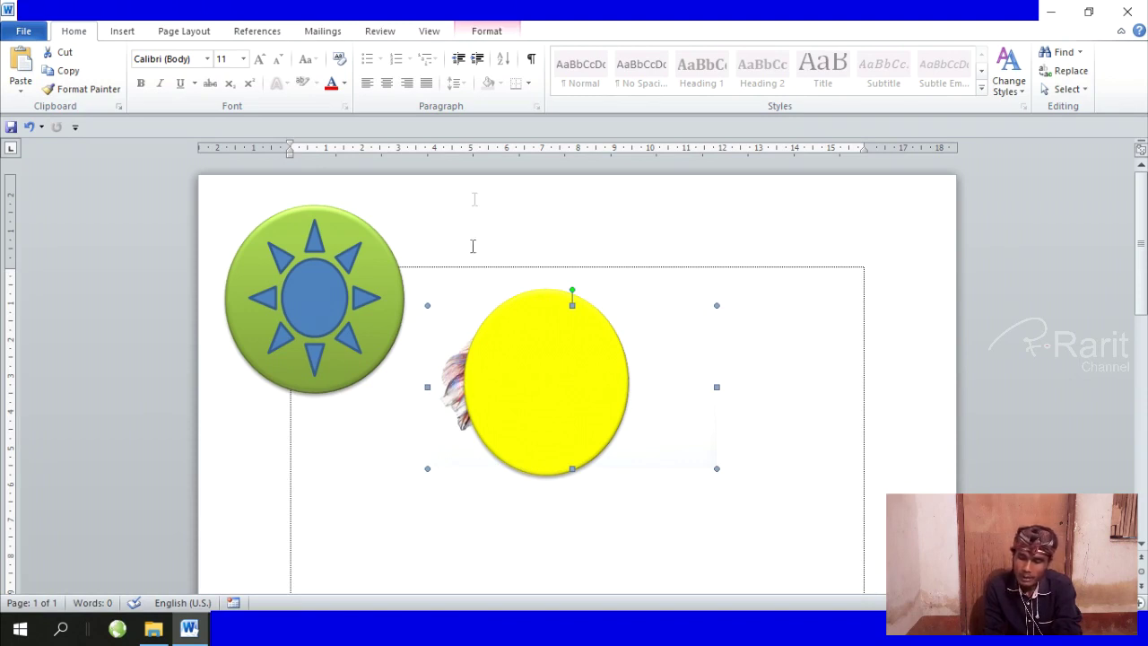
pyautogui.click(486, 32)
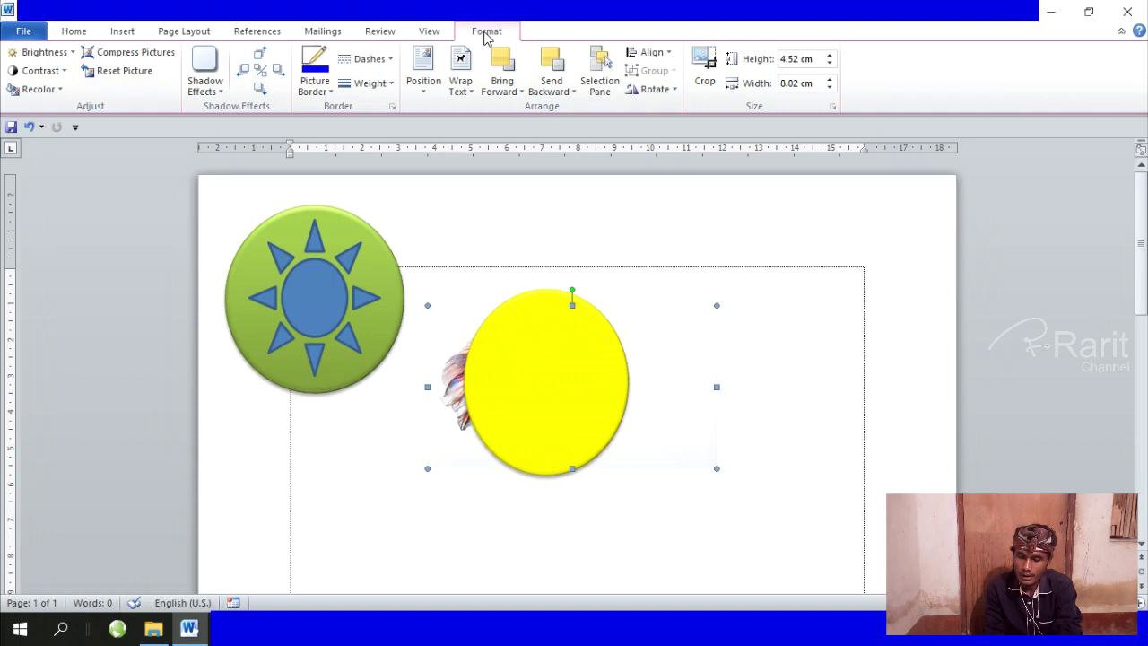
pyautogui.click(524, 99)
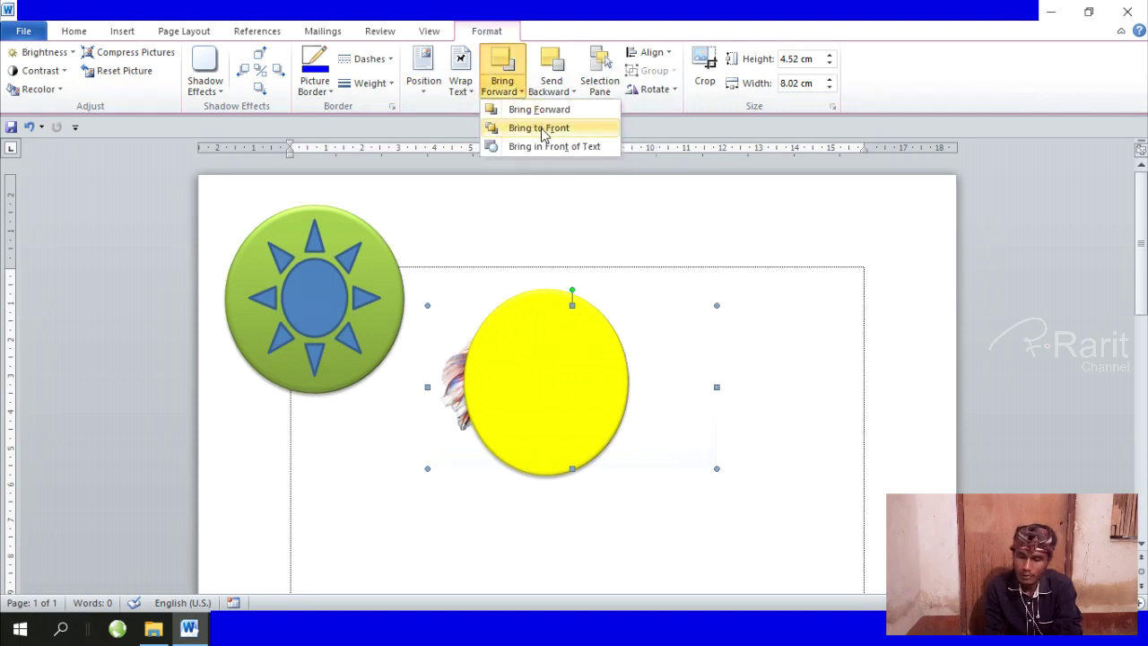
pyautogui.click(542, 131)
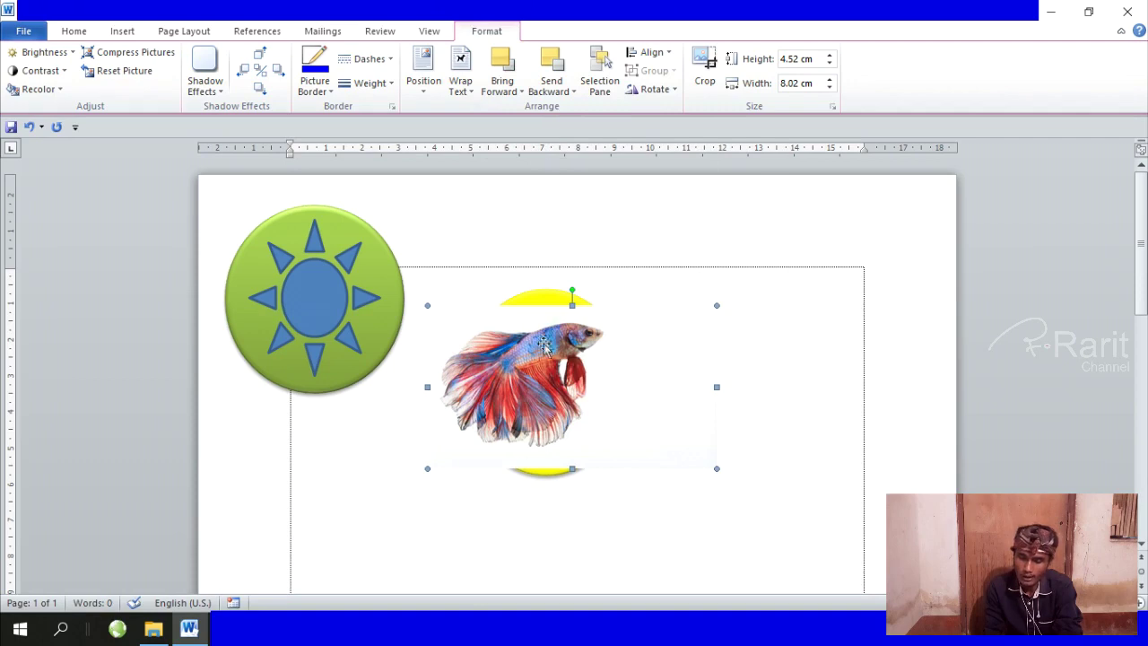
# Move the fish to the upper right and the yellow circle up beside the green circle
pyautogui.click(756, 341)
pyautogui.click(547, 360)
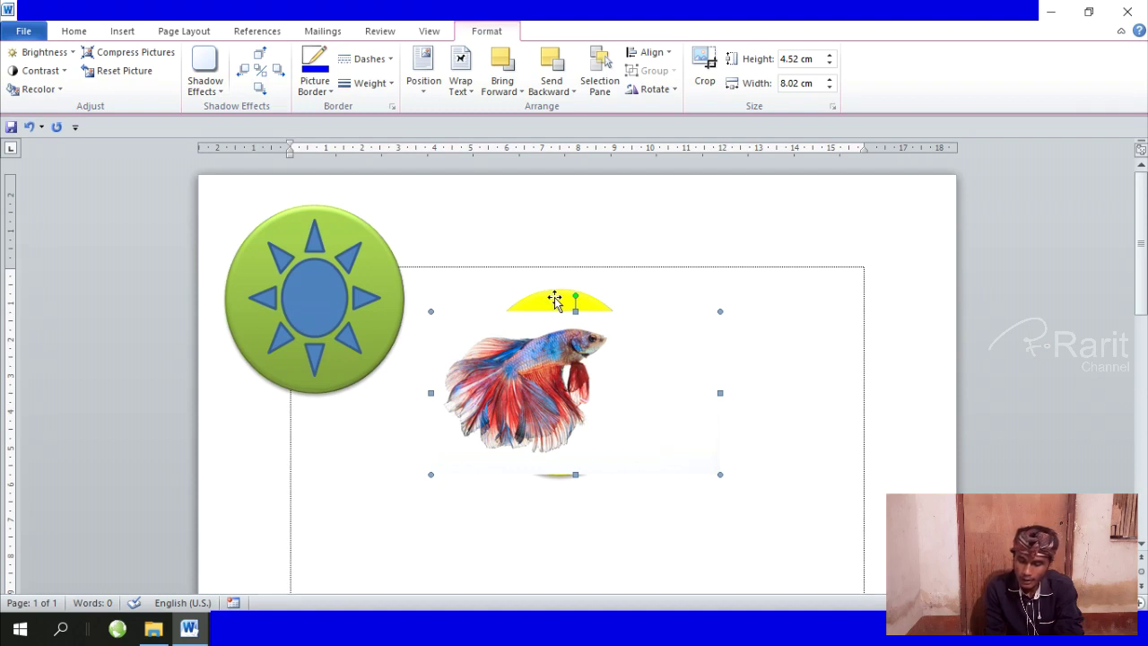
pyautogui.click(555, 298)
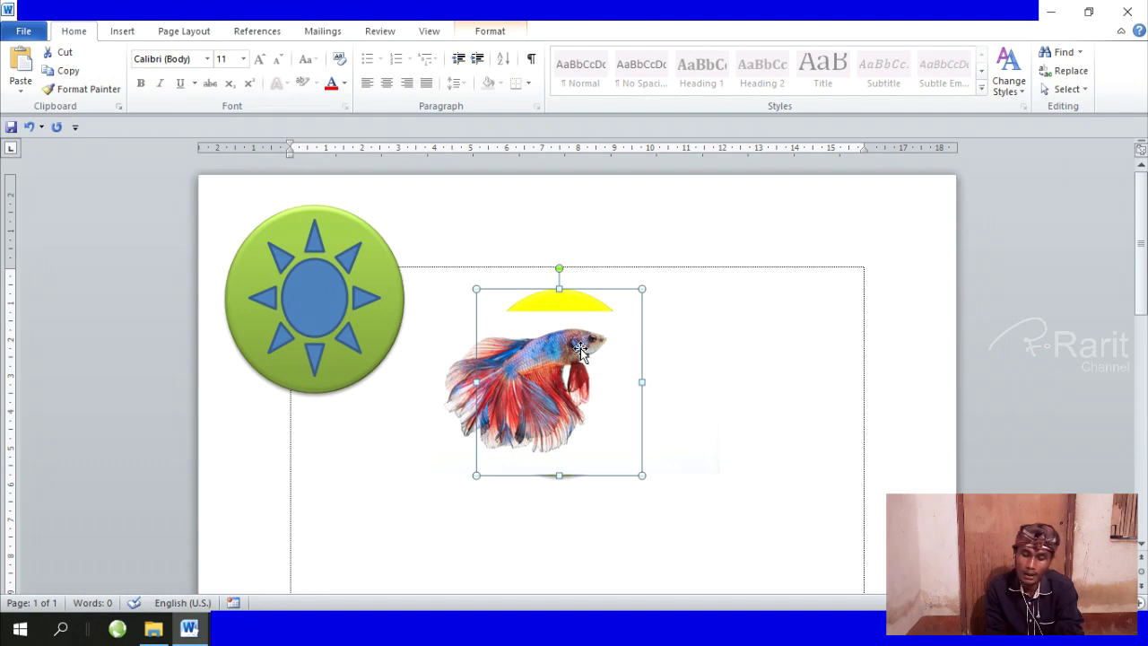
pyautogui.click(565, 309)
pyautogui.click(573, 302)
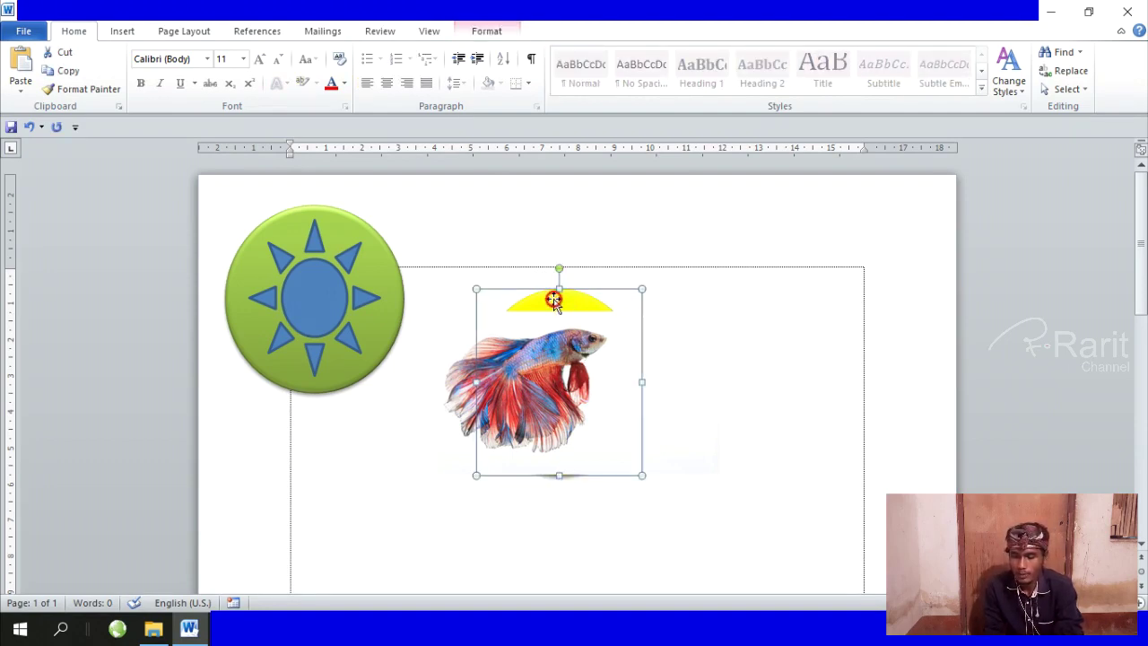
pyautogui.rightClick(556, 356)
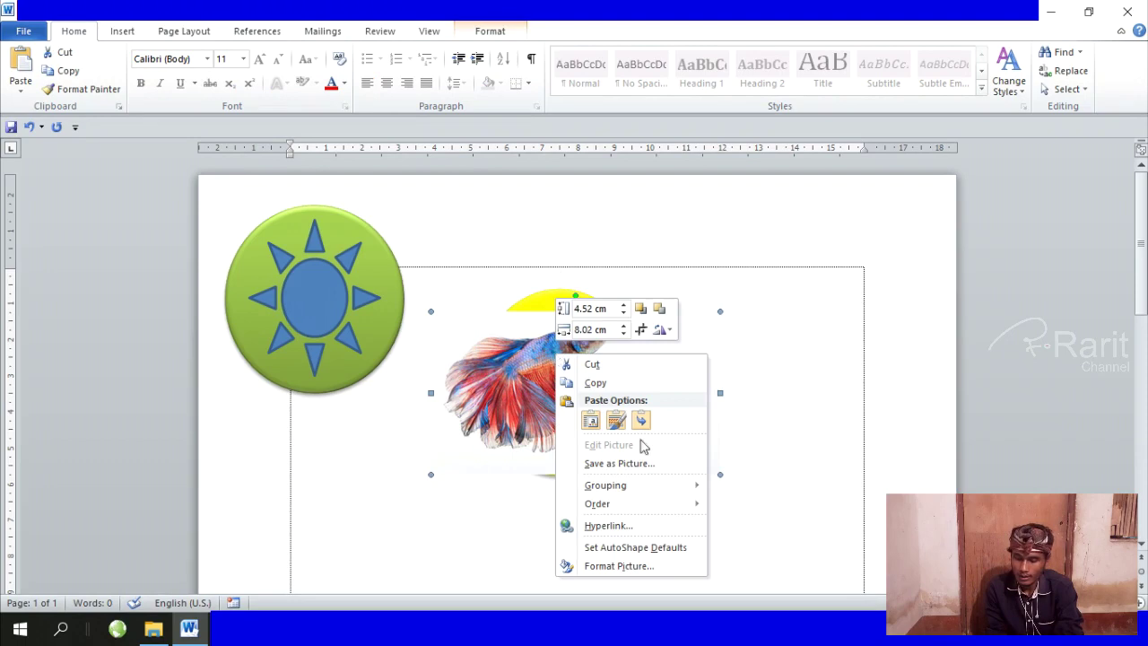
pyautogui.moveTo(605, 485)
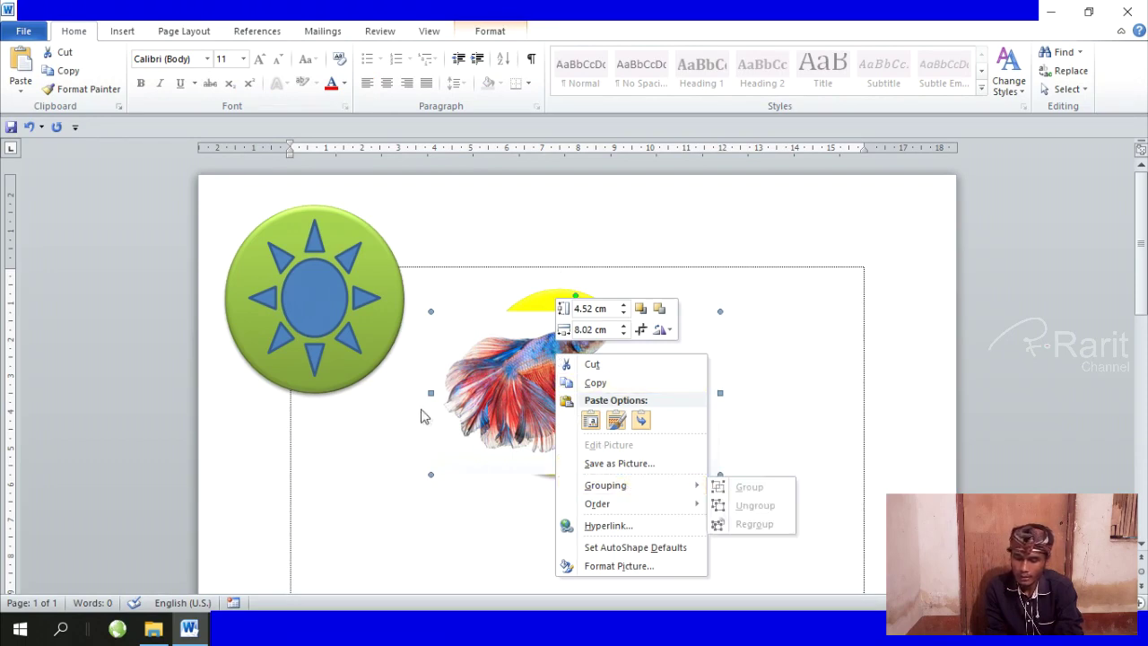
pyautogui.click(425, 418)
pyautogui.click(689, 221)
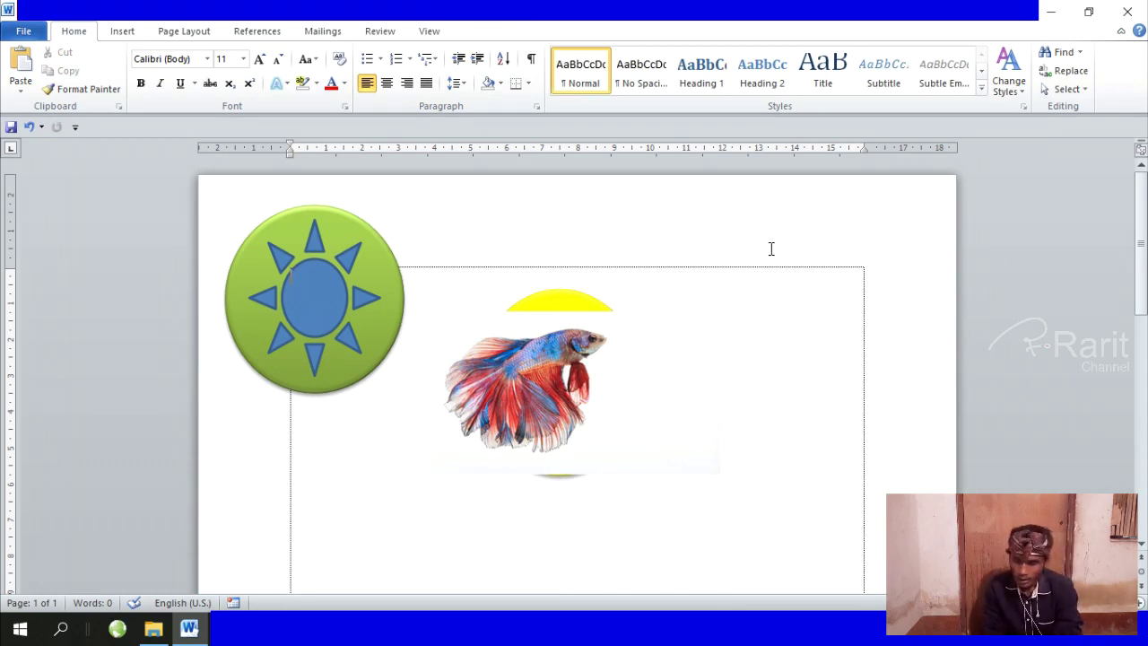
pyautogui.click(583, 360)
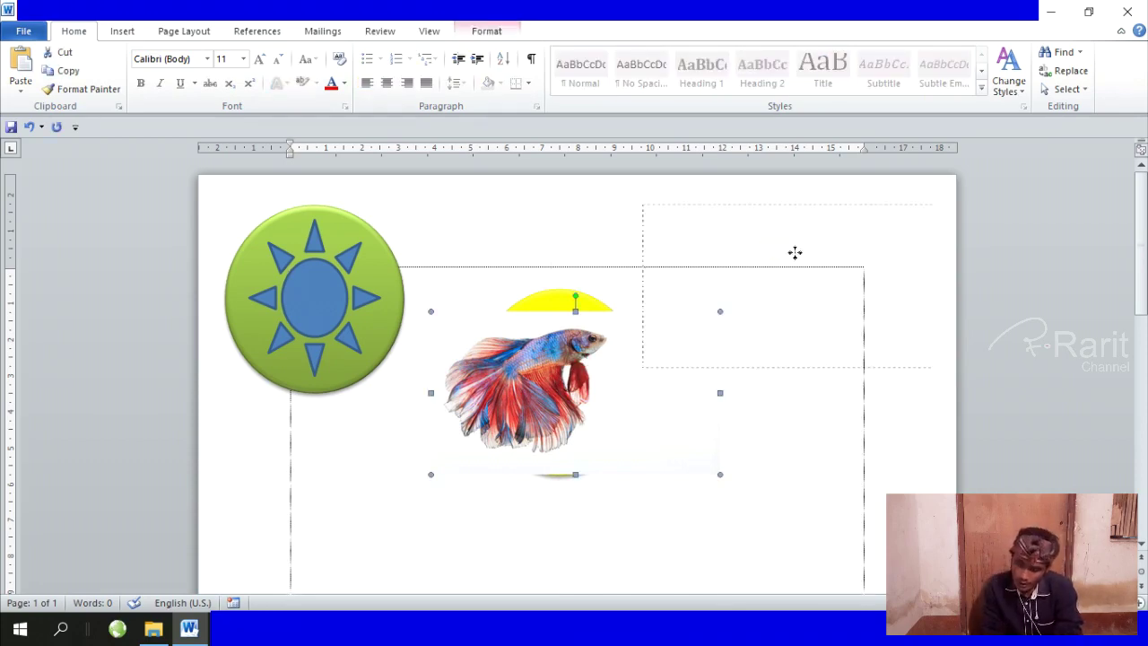
pyautogui.moveTo(583, 361); pyautogui.dragTo(802, 244)
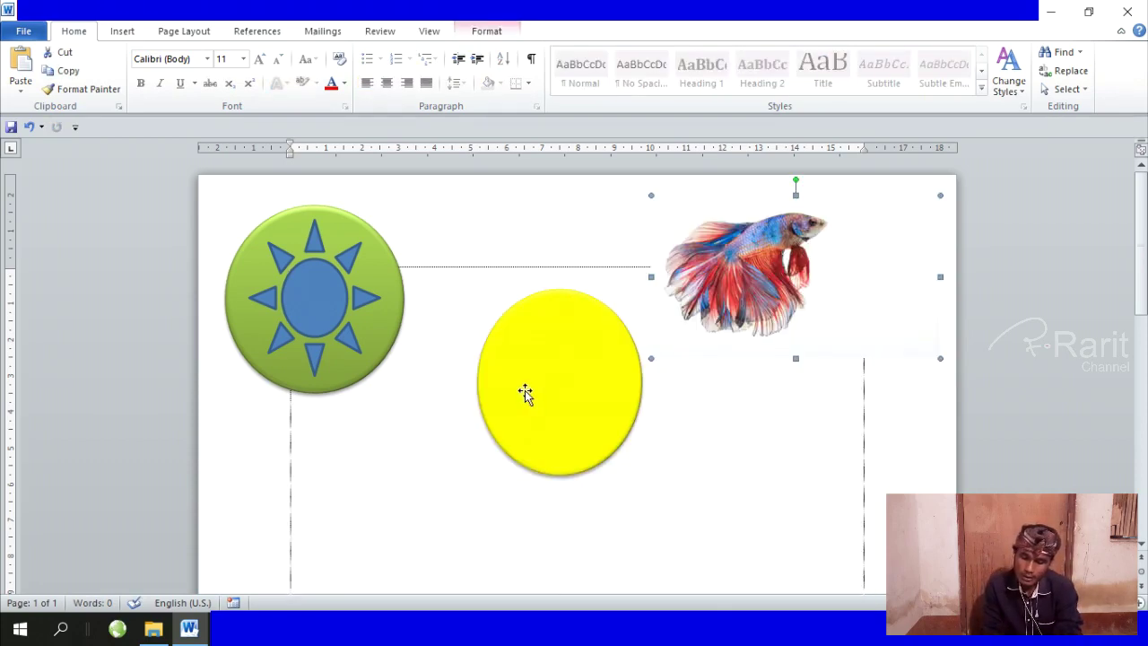
pyautogui.moveTo(525, 391); pyautogui.dragTo(482, 283)
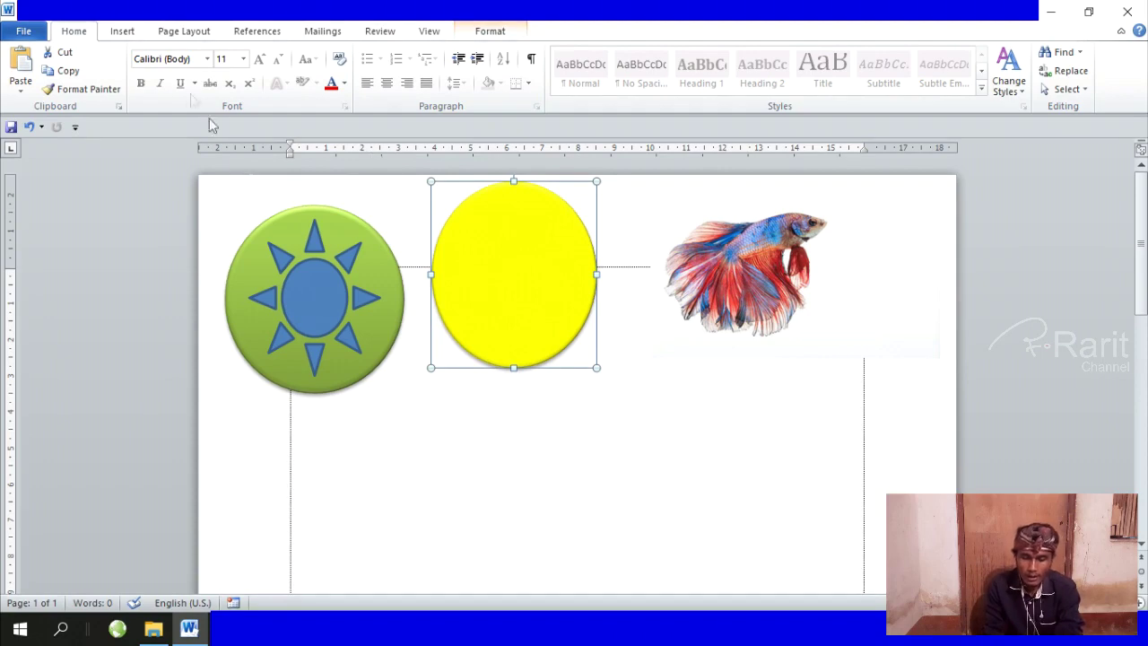
pyautogui.click(123, 35)
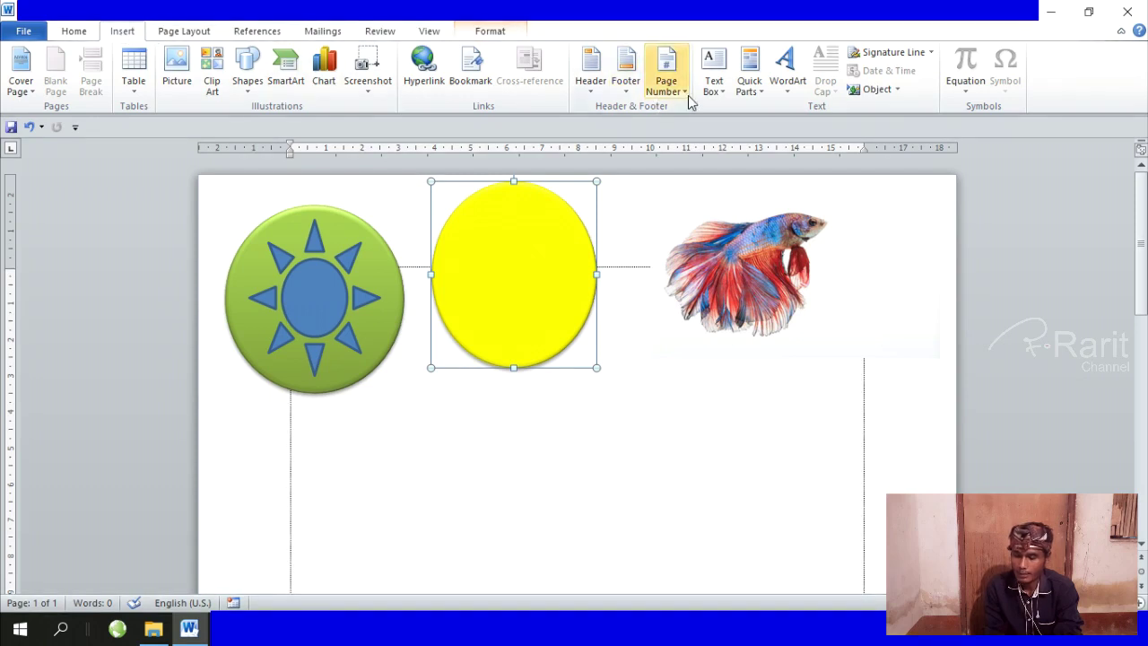
# Draw an empty 5.48 by 6.97 cm text box below the yellow circle
pyautogui.click(717, 90)
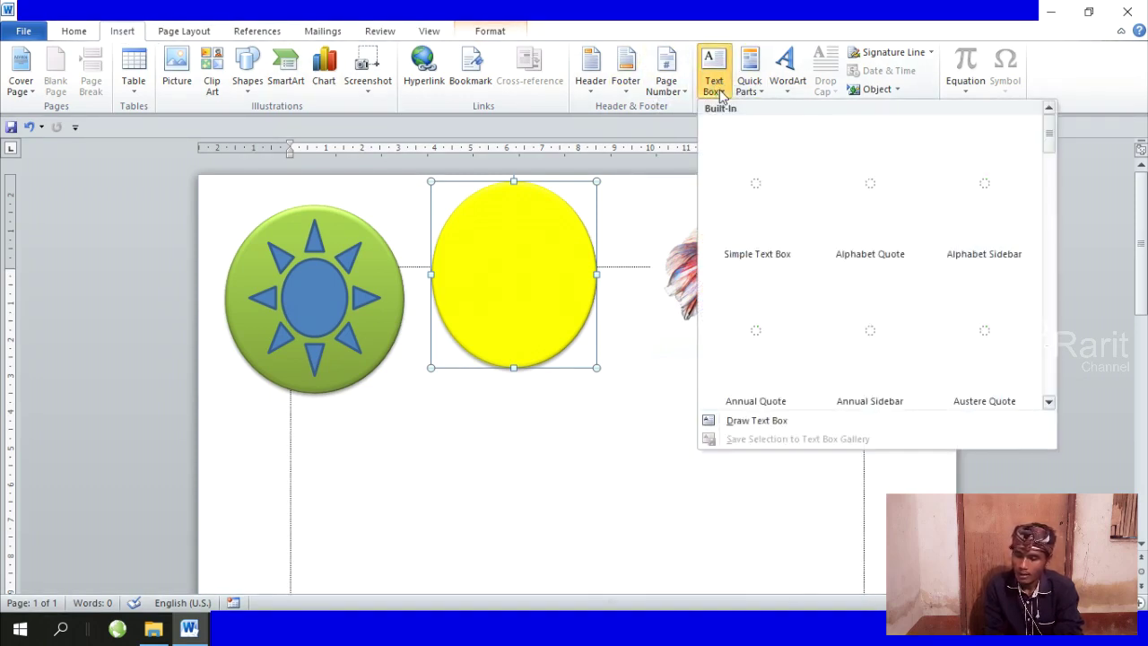
pyautogui.click(758, 421)
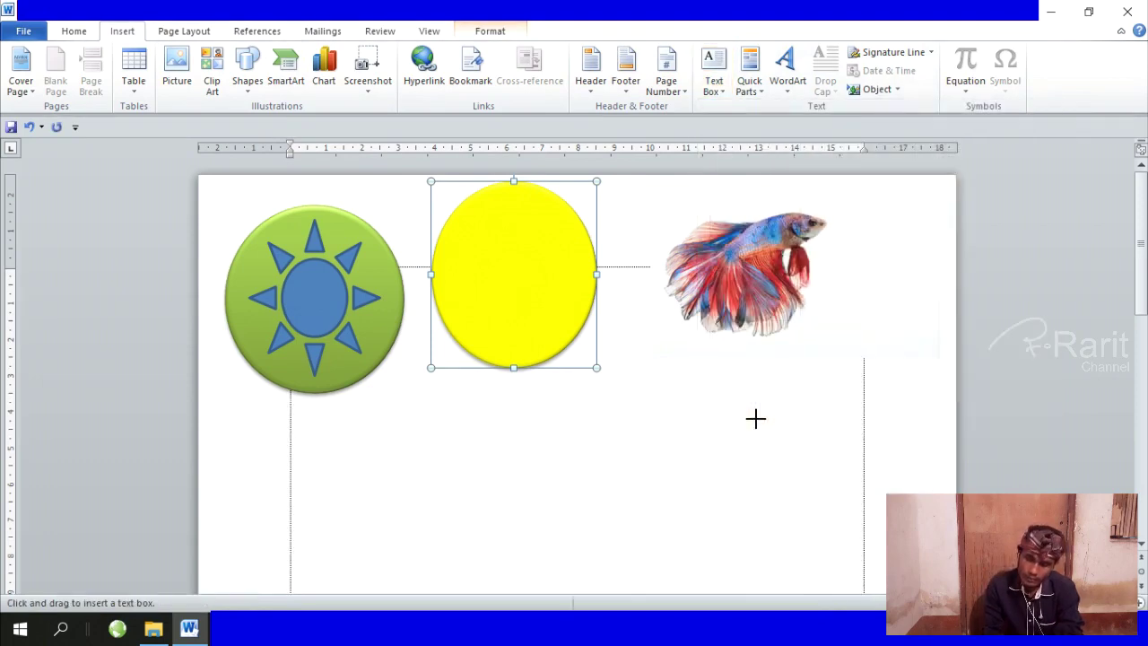
pyautogui.moveTo(334, 438)
pyautogui.mouseDown()
pyautogui.moveTo(556, 555)
pyautogui.moveTo(582, 536)
pyautogui.mouseUp()
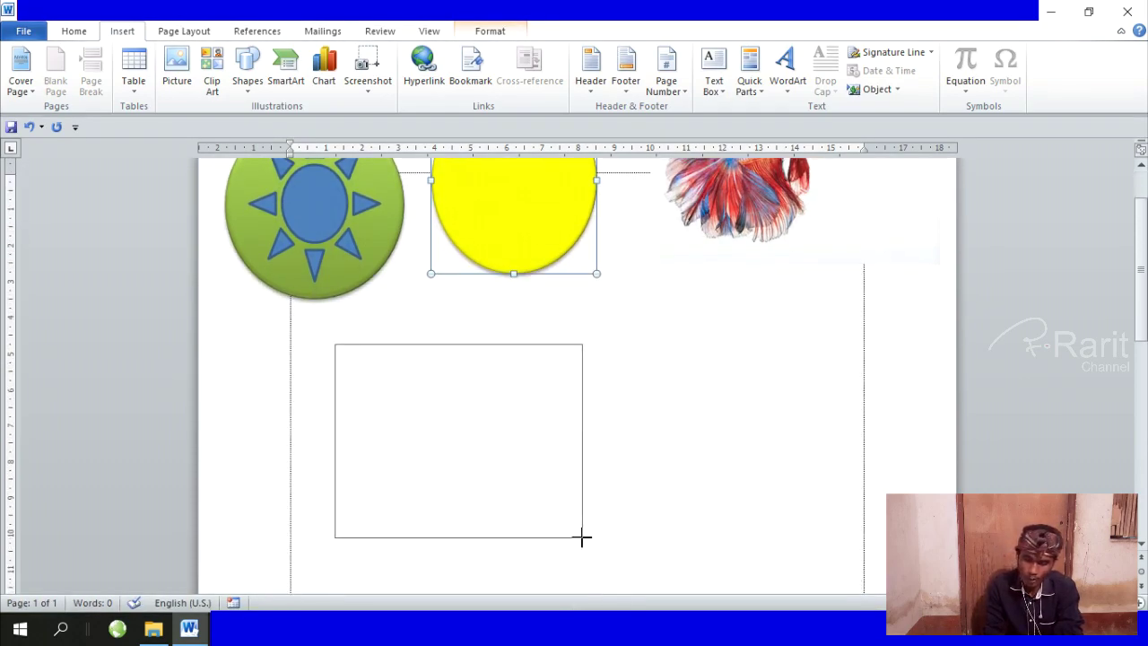
pyautogui.moveTo(583, 536); pyautogui.dragTo(586, 541)
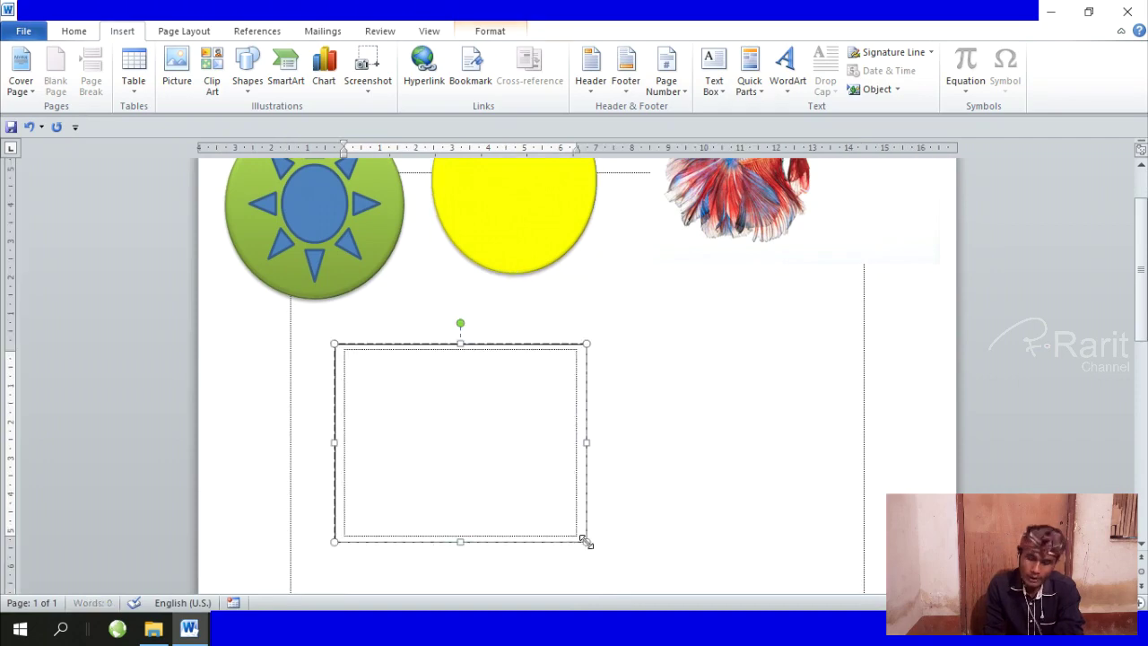
pyautogui.scroll(2, 1140, 251)
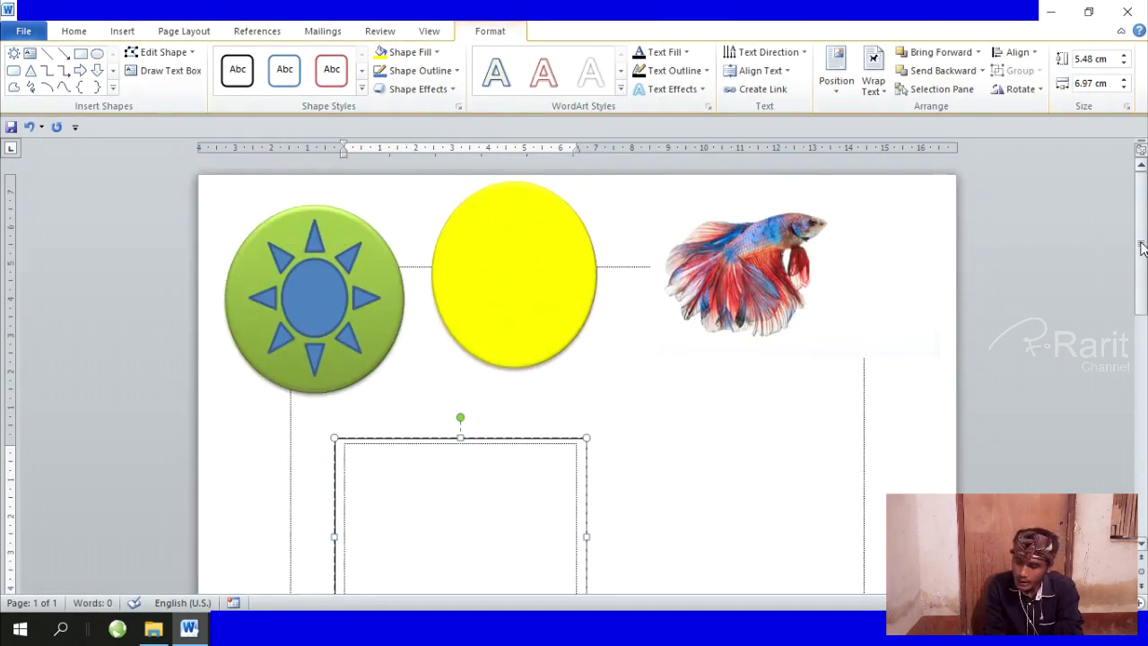
pyautogui.click(796, 251)
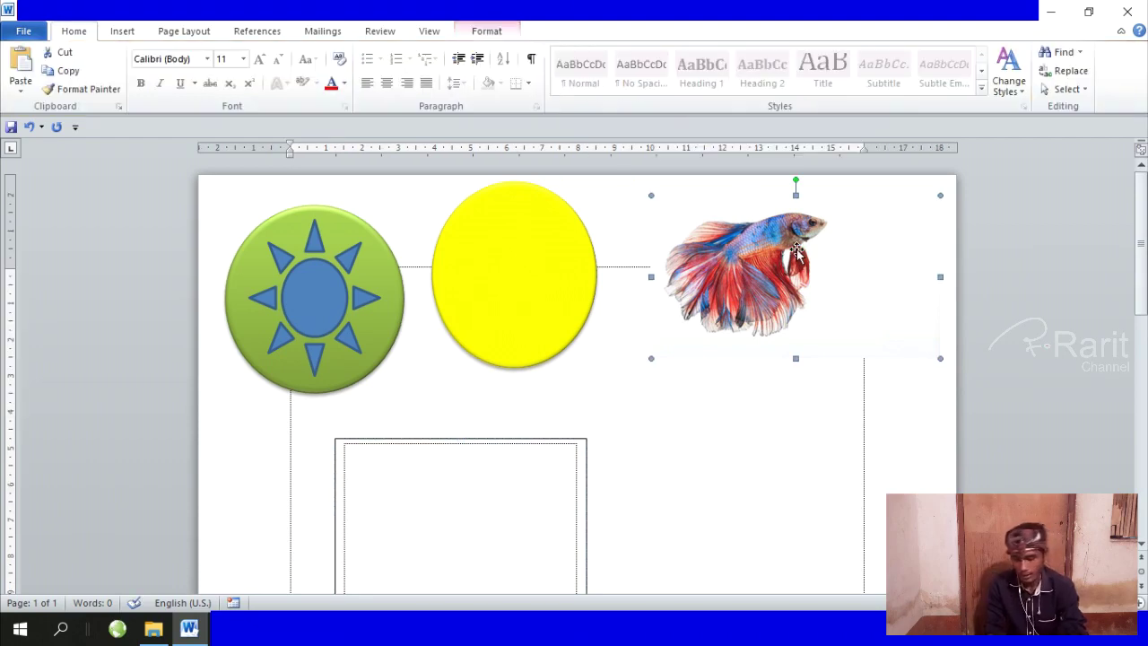
# Copy the fish picture and paste it into the text box
pyautogui.rightClick(797, 251)
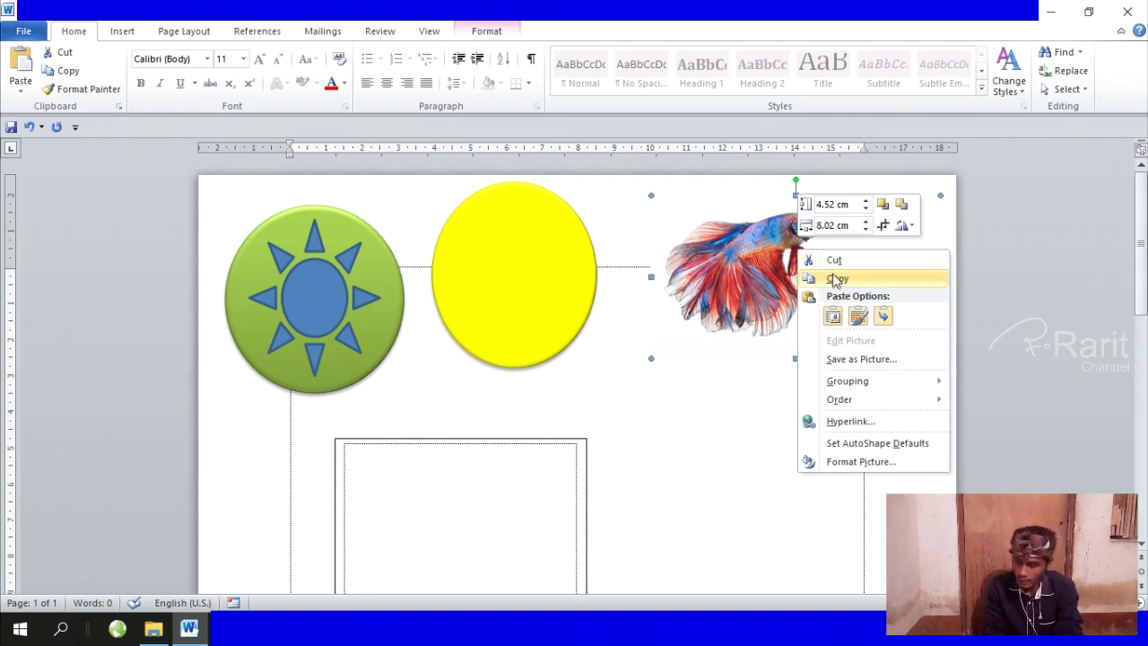
pyautogui.click(836, 279)
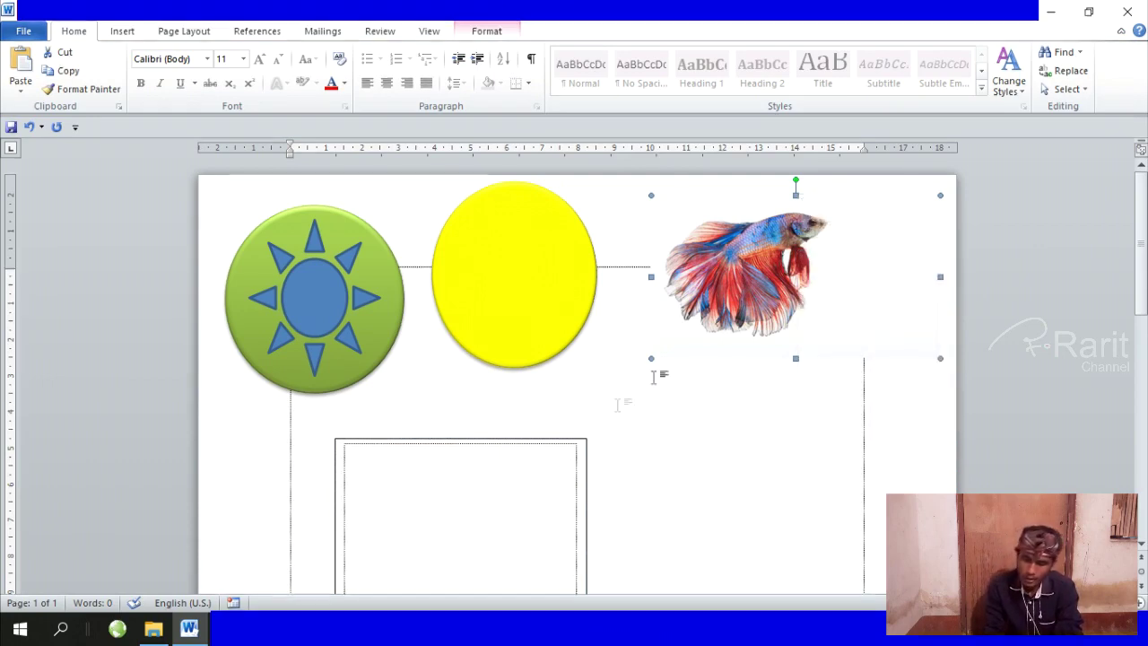
pyautogui.click(511, 485)
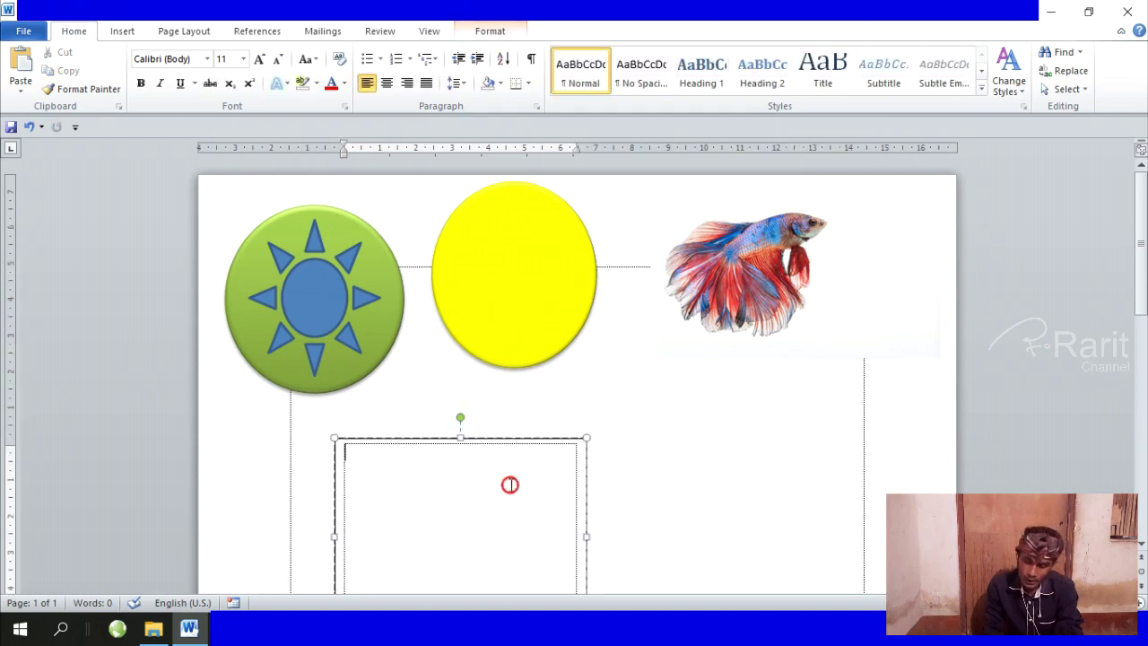
pyautogui.rightClick(512, 489)
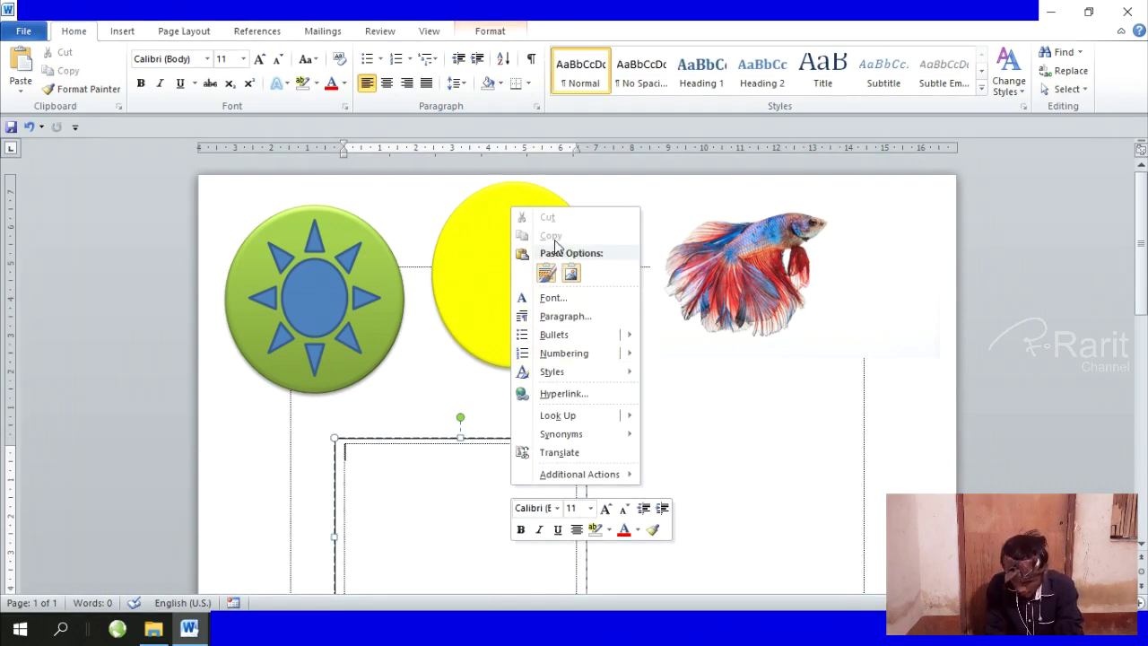
pyautogui.click(743, 260)
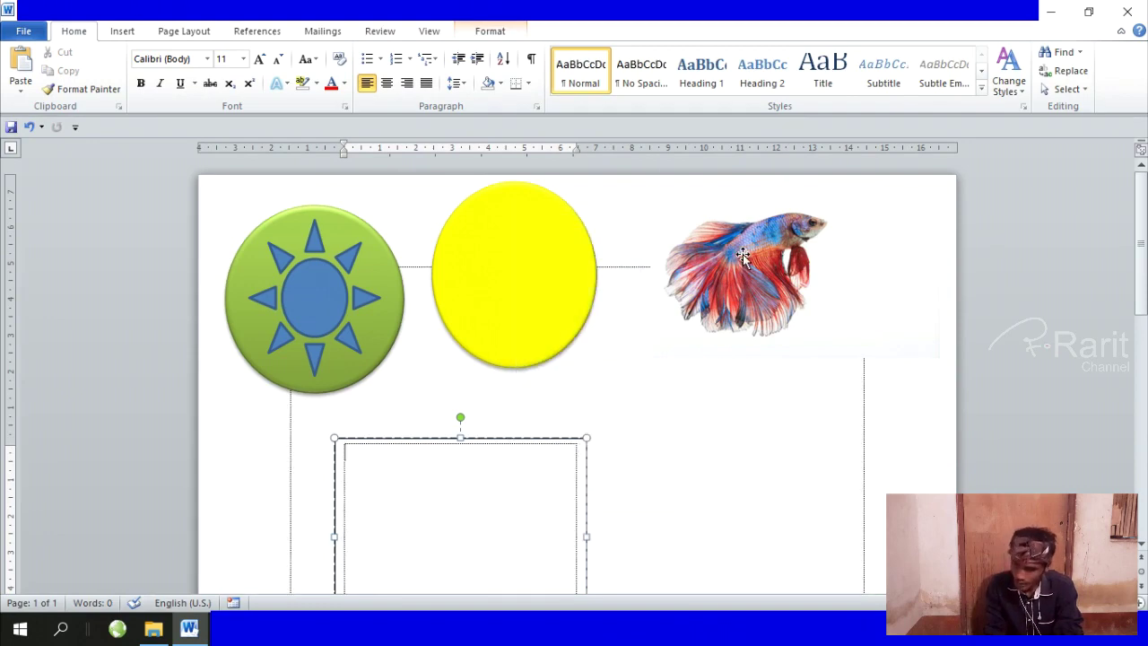
pyautogui.rightClick(743, 257)
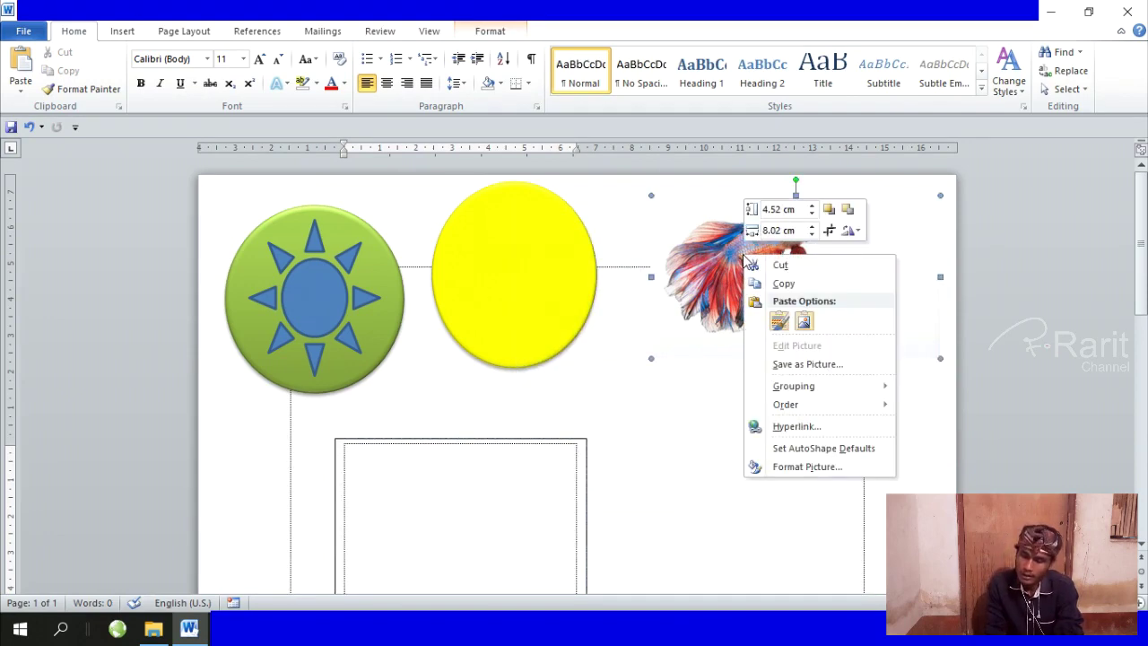
pyautogui.click(792, 285)
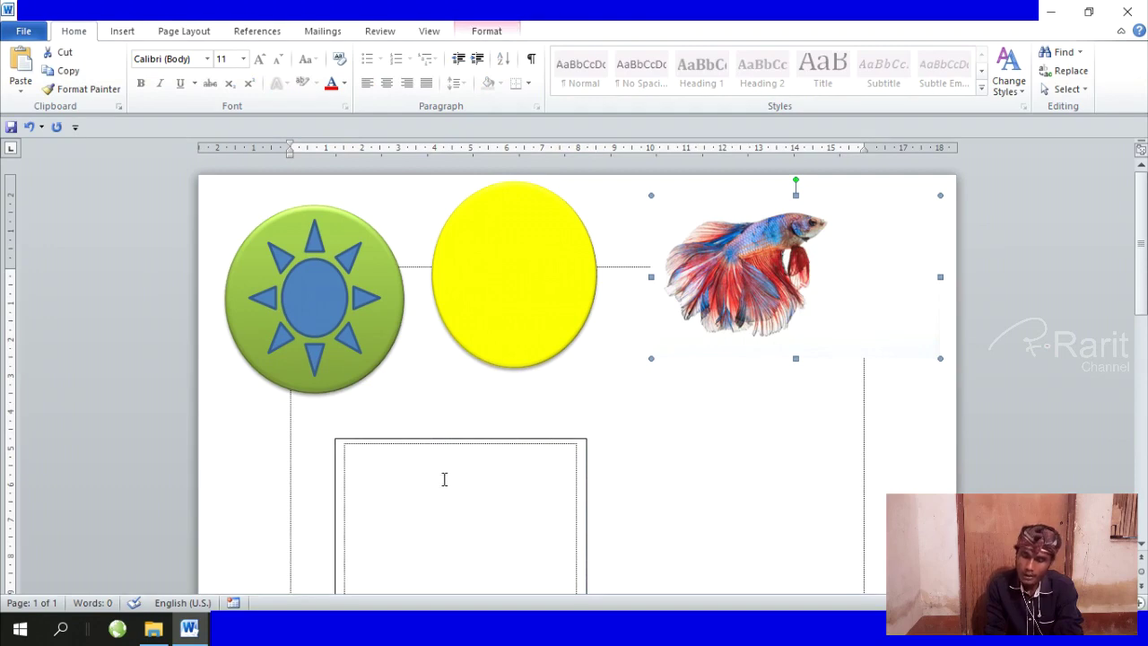
pyautogui.click(443, 478)
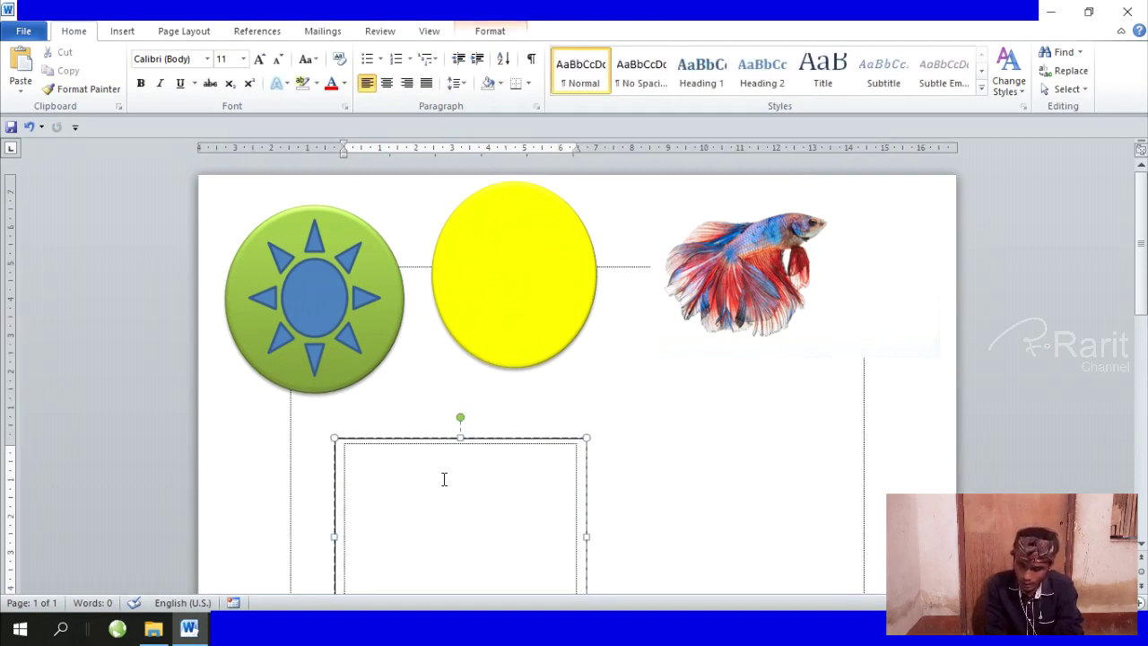
pyautogui.rightClick(443, 479)
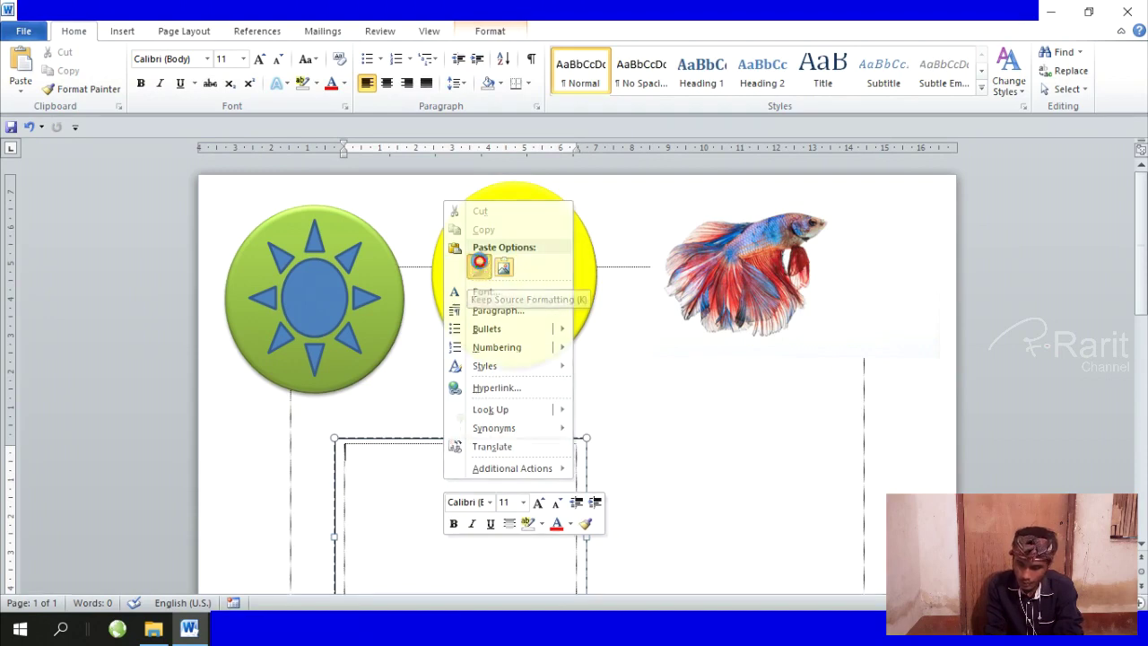
pyautogui.click(480, 266)
pyautogui.click(453, 480)
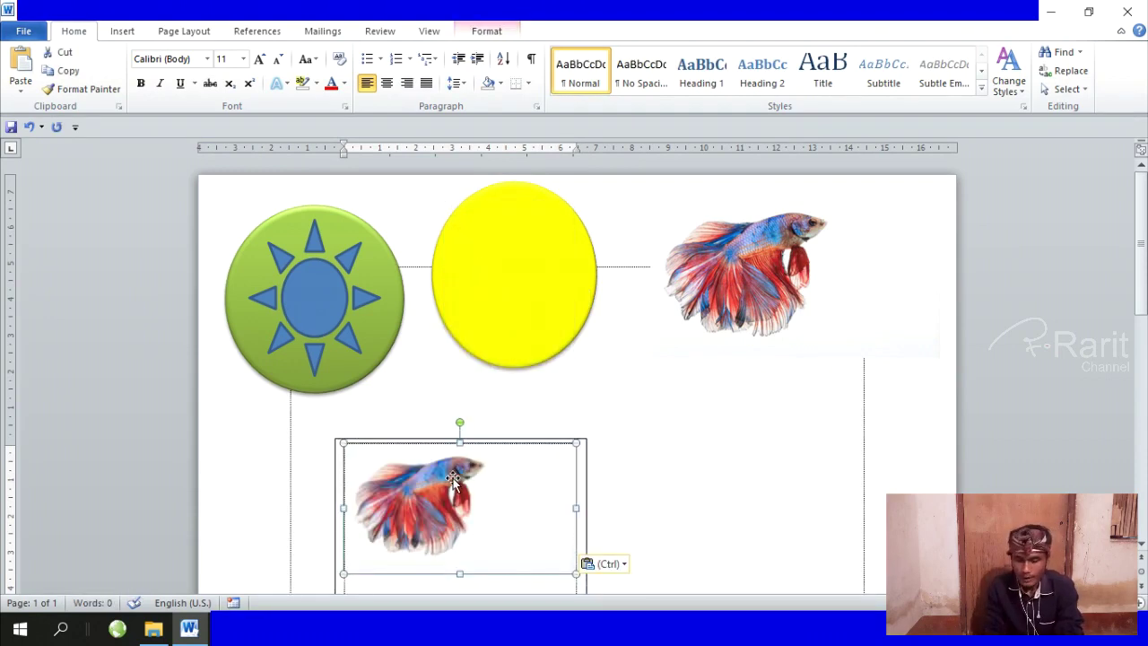
# Cut the fish copy back out and paste it on the page with Keep Source Formatting
pyautogui.doubleClick(445, 514)
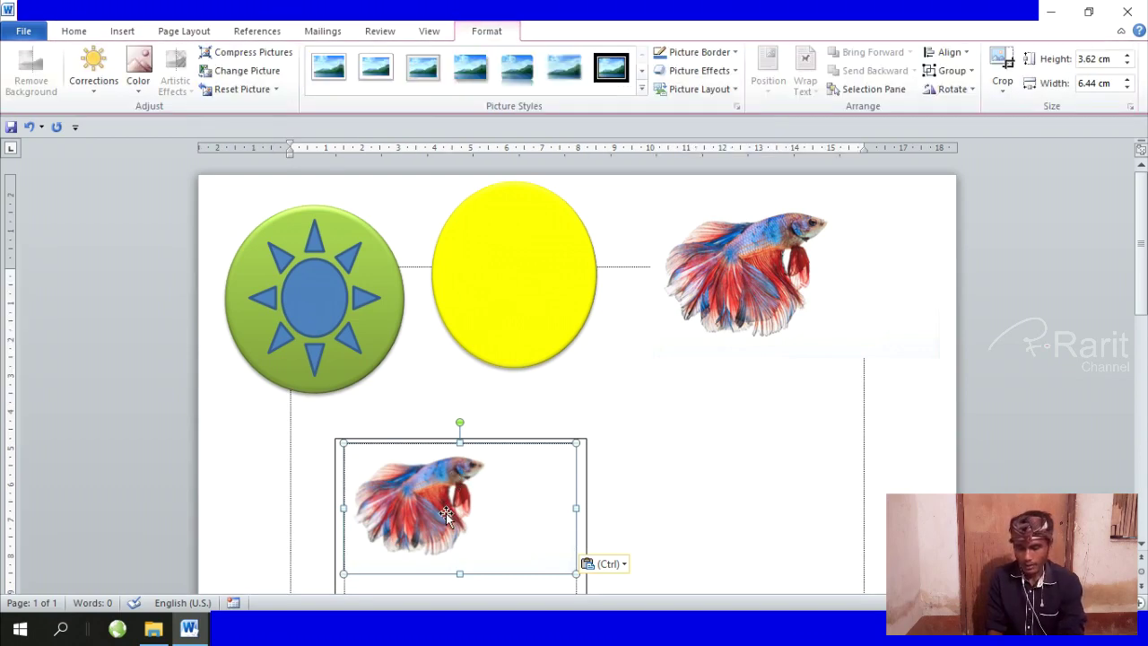
pyautogui.rightClick(447, 515)
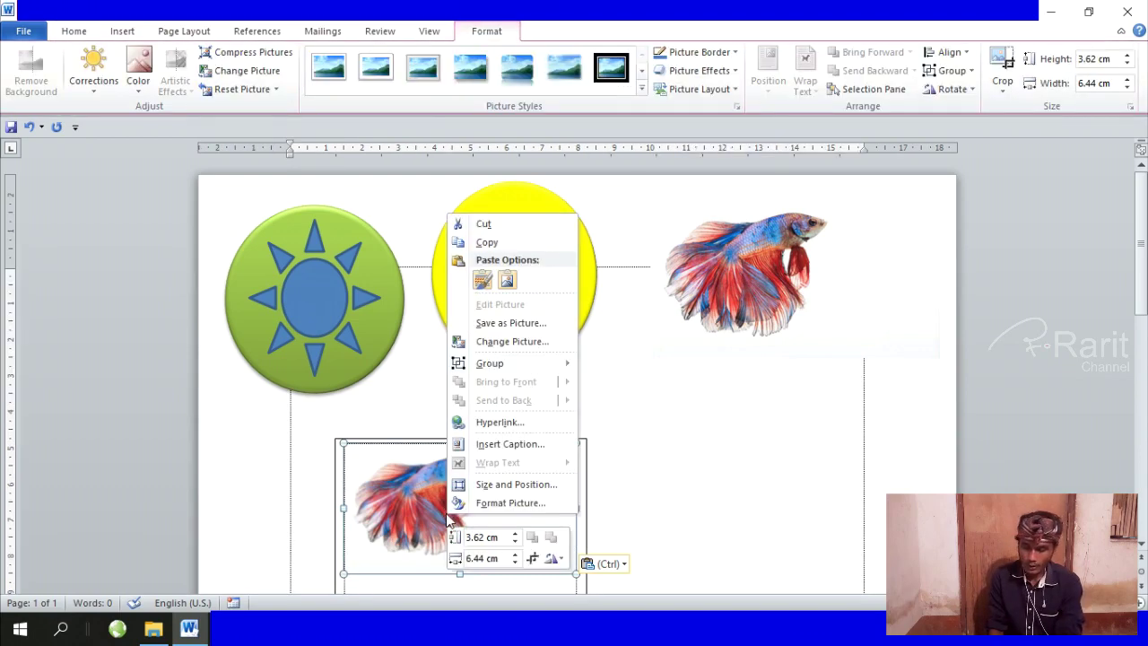
pyautogui.click(477, 225)
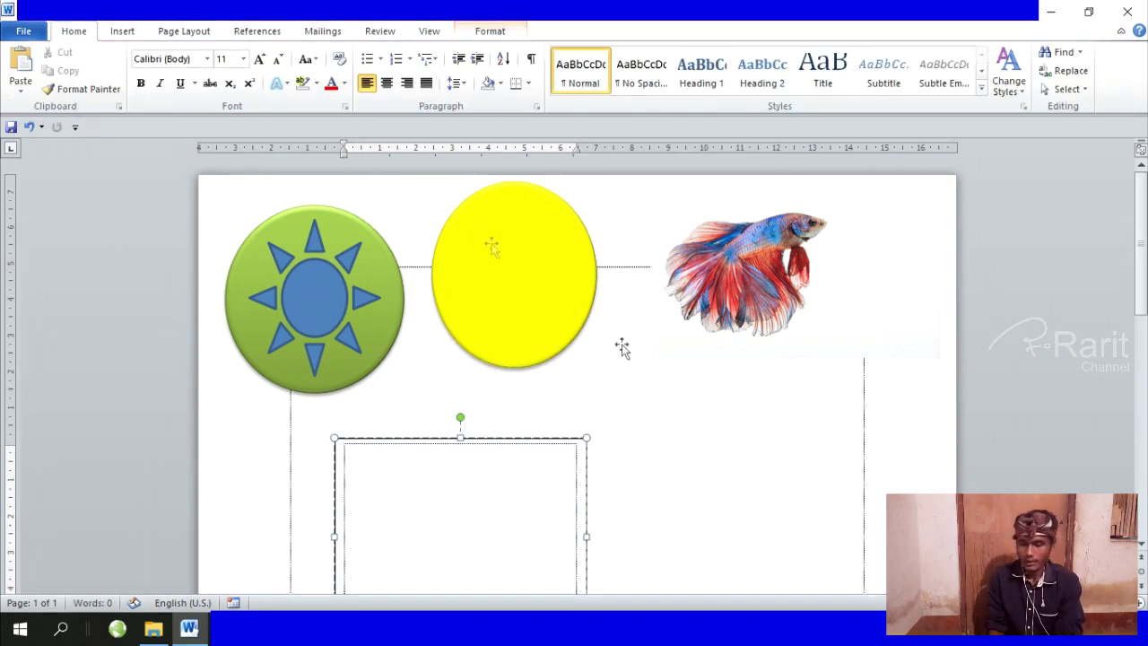
pyautogui.click(709, 423)
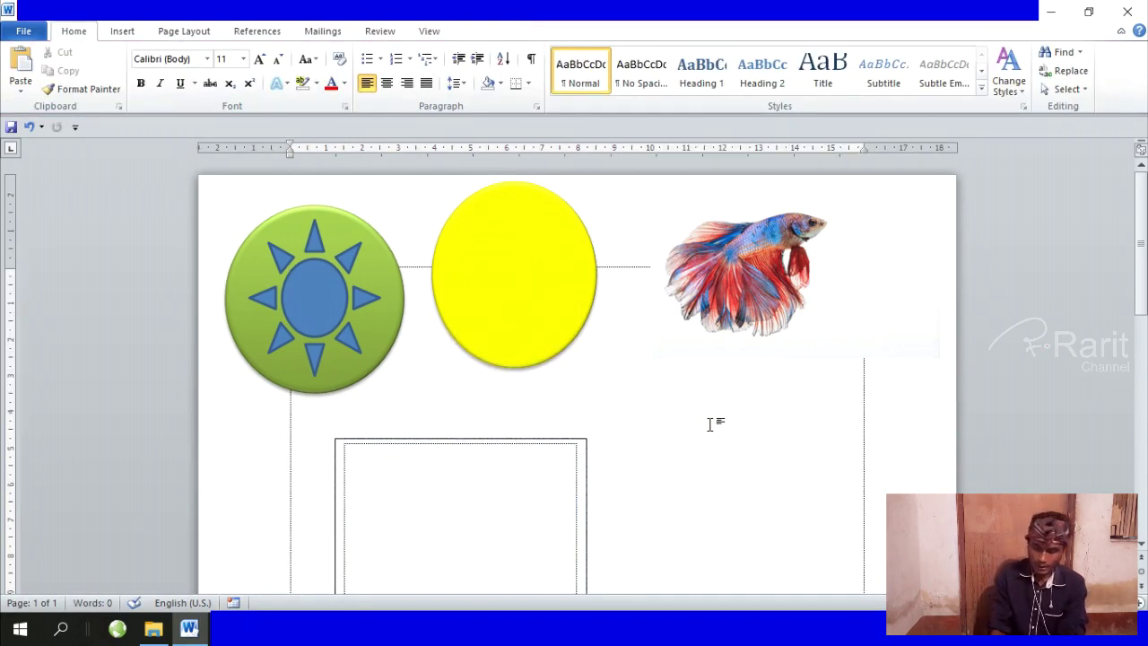
pyautogui.rightClick(709, 423)
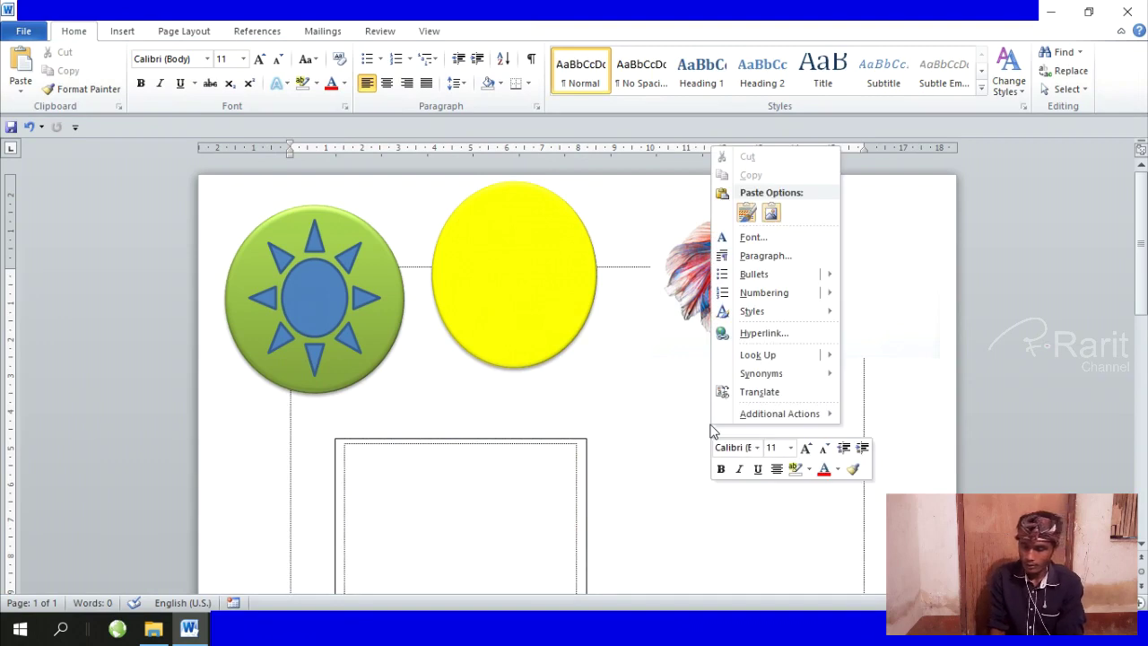
pyautogui.click(746, 212)
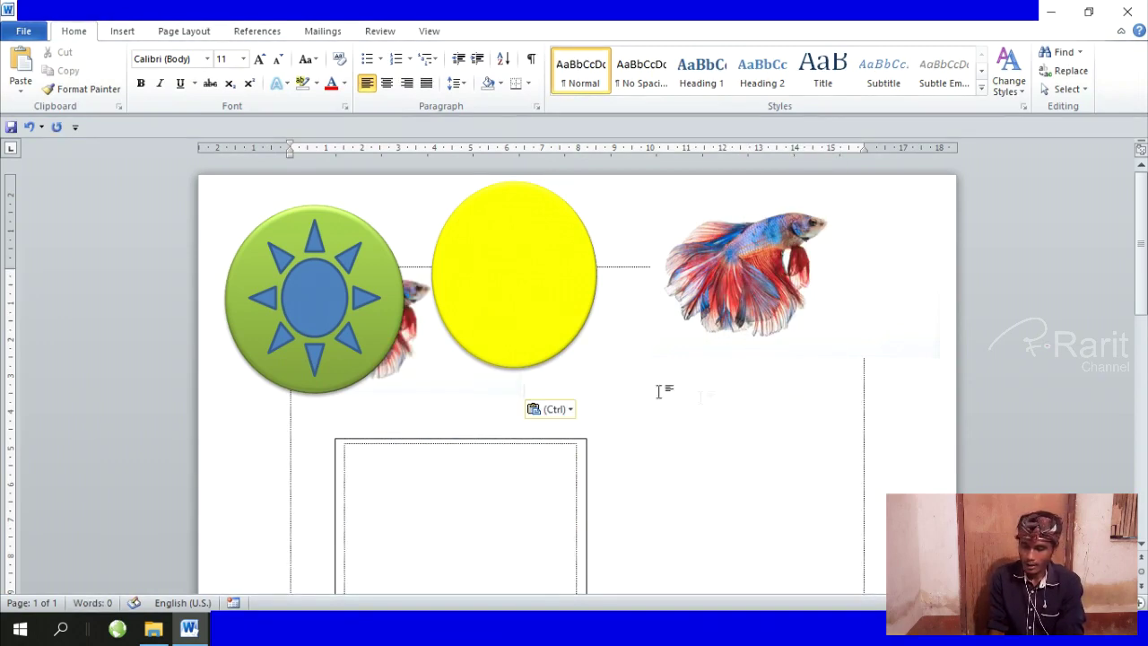
pyautogui.click(420, 370)
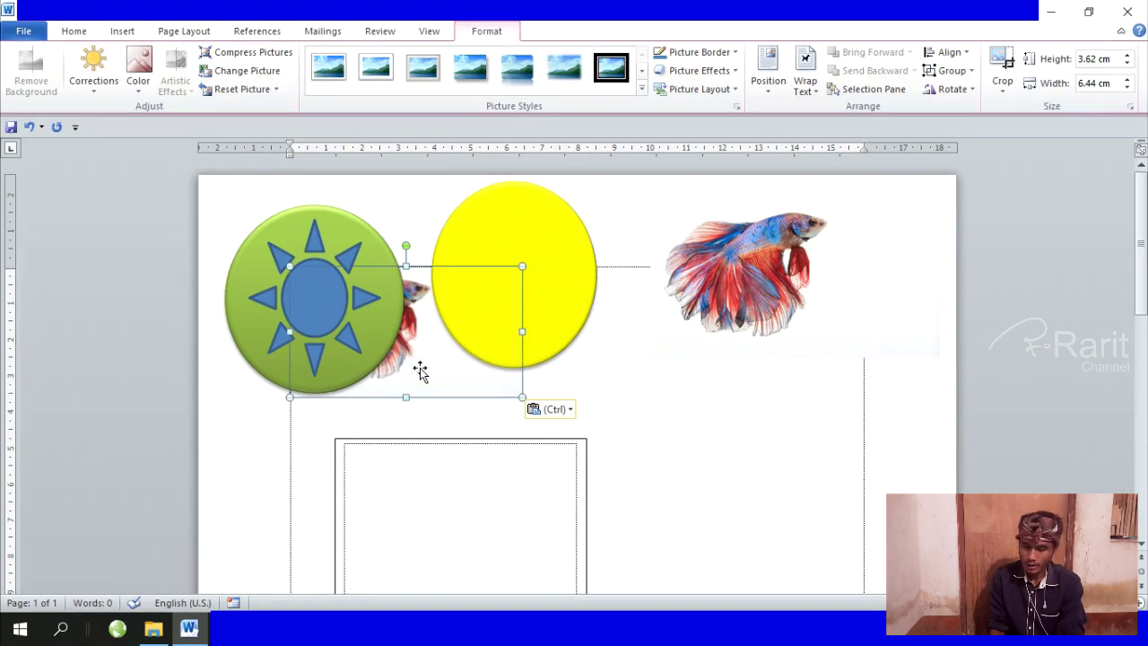
pyautogui.click(815, 90)
# Bring the small fish picture in front of the circles and drop it over the yellow circle
pyautogui.click(851, 235)
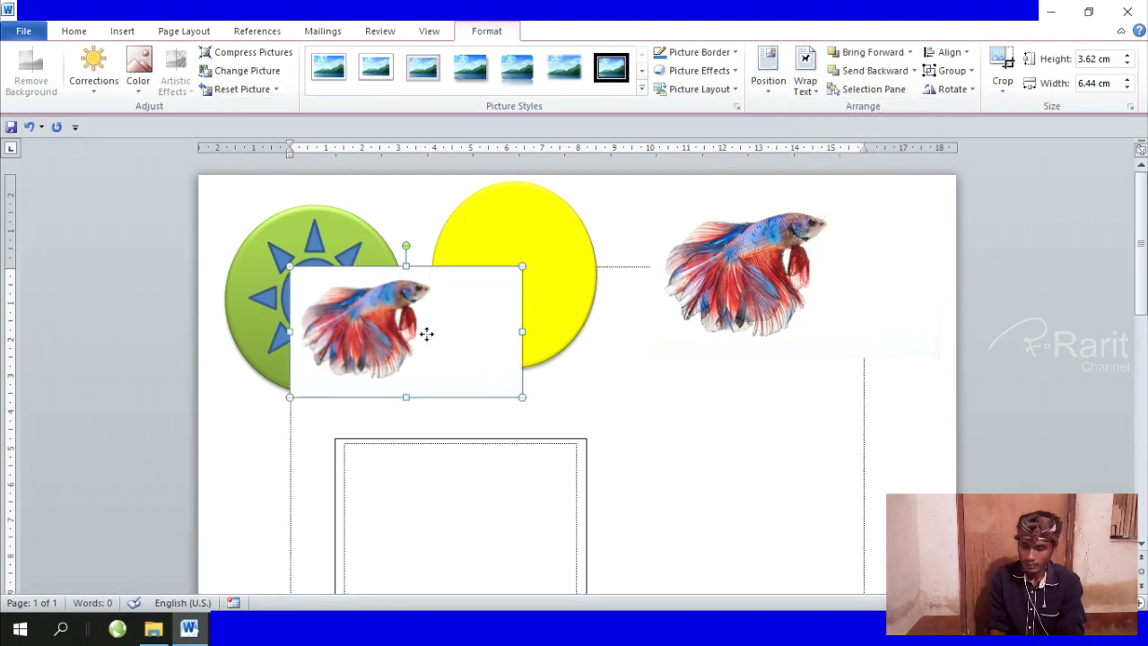
pyautogui.moveTo(427, 334); pyautogui.dragTo(538, 272)
pyautogui.moveTo(533, 279); pyautogui.dragTo(569, 287)
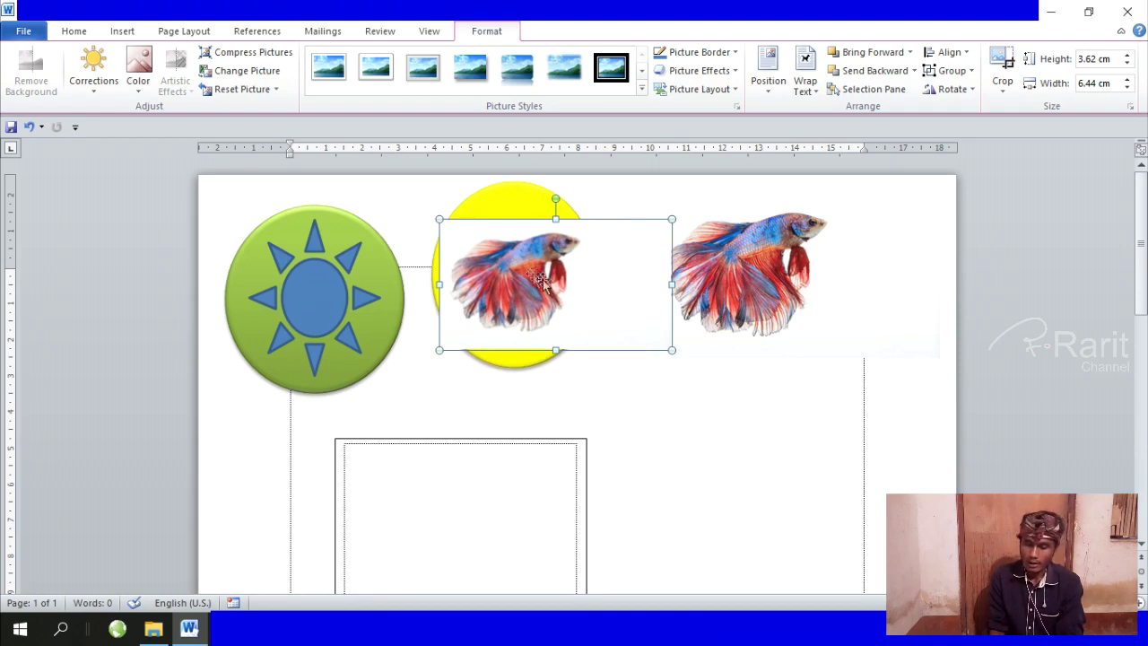
# Group the small fish picture with the yellow circle
pyautogui.keyDown('shift'); pyautogui.click(493, 203); pyautogui.keyUp('shift')
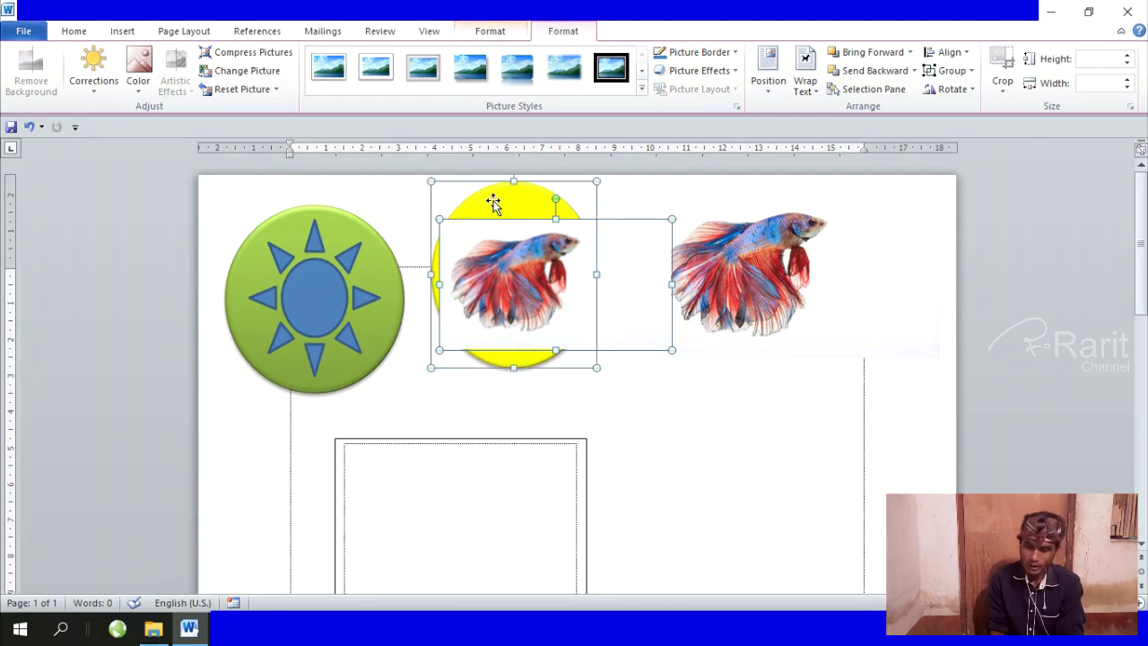
pyautogui.rightClick(553, 251)
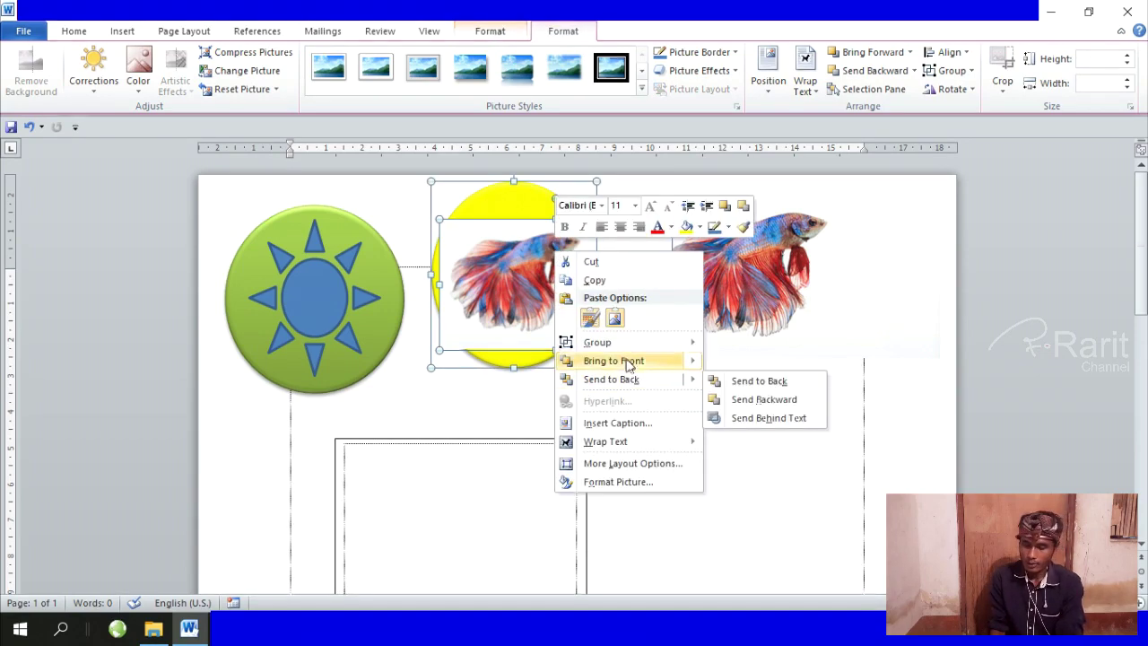
pyautogui.moveTo(597, 342)
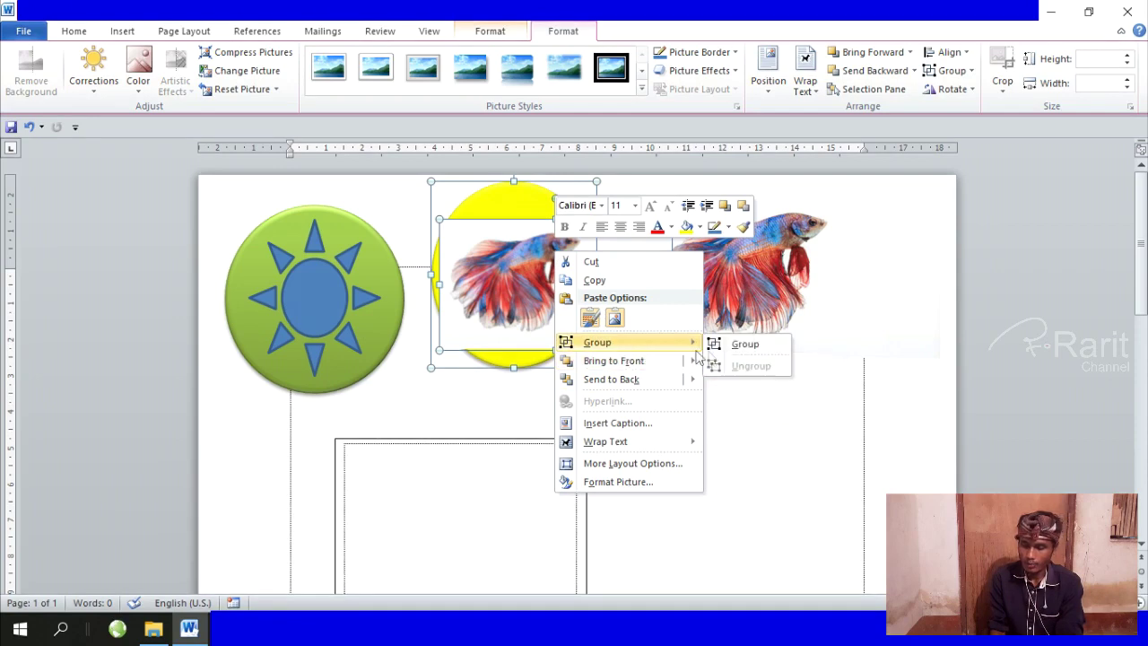
pyautogui.click(735, 348)
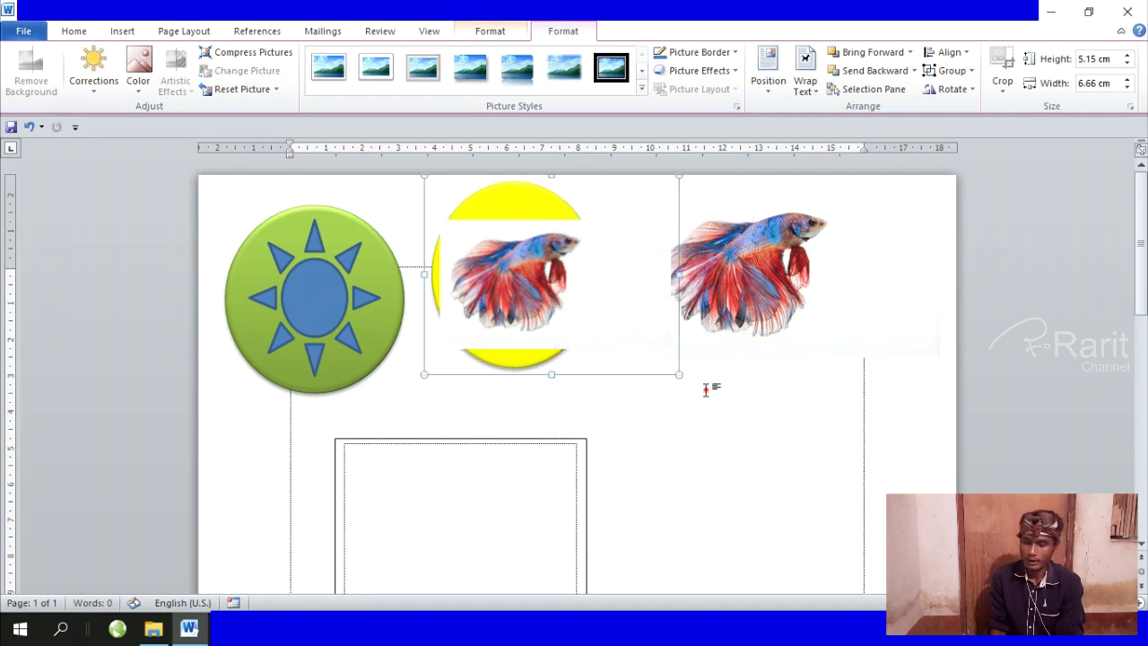
pyautogui.click(709, 387)
# Move the grouped fish and yellow circle down and to the right
pyautogui.click(584, 299)
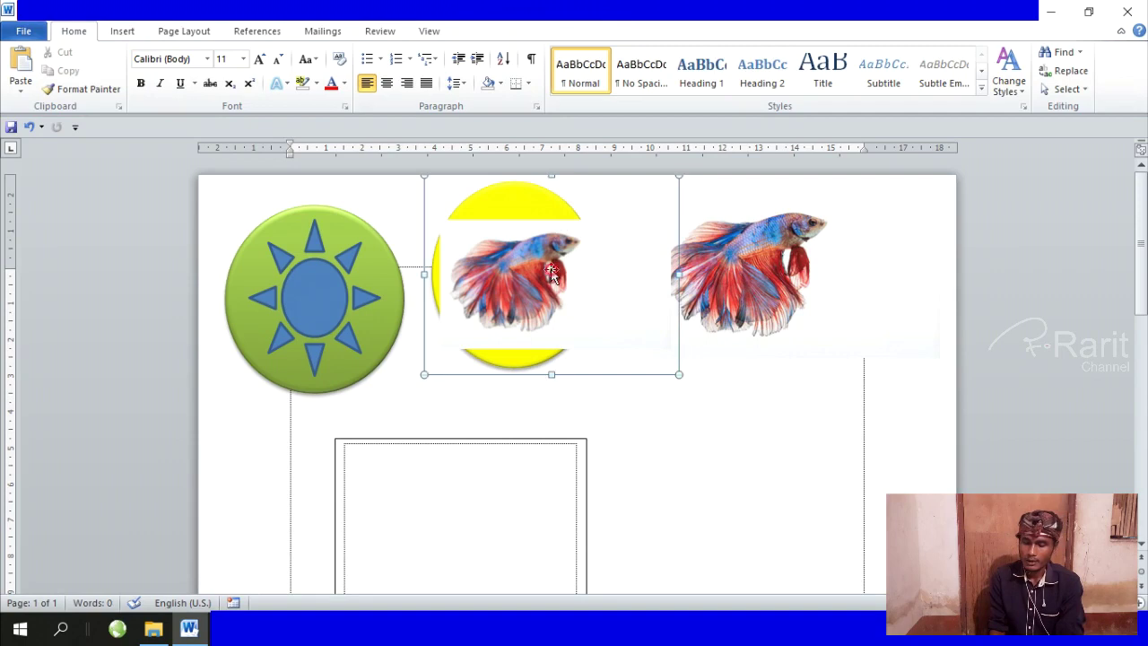
pyautogui.click(634, 365)
pyautogui.click(474, 294)
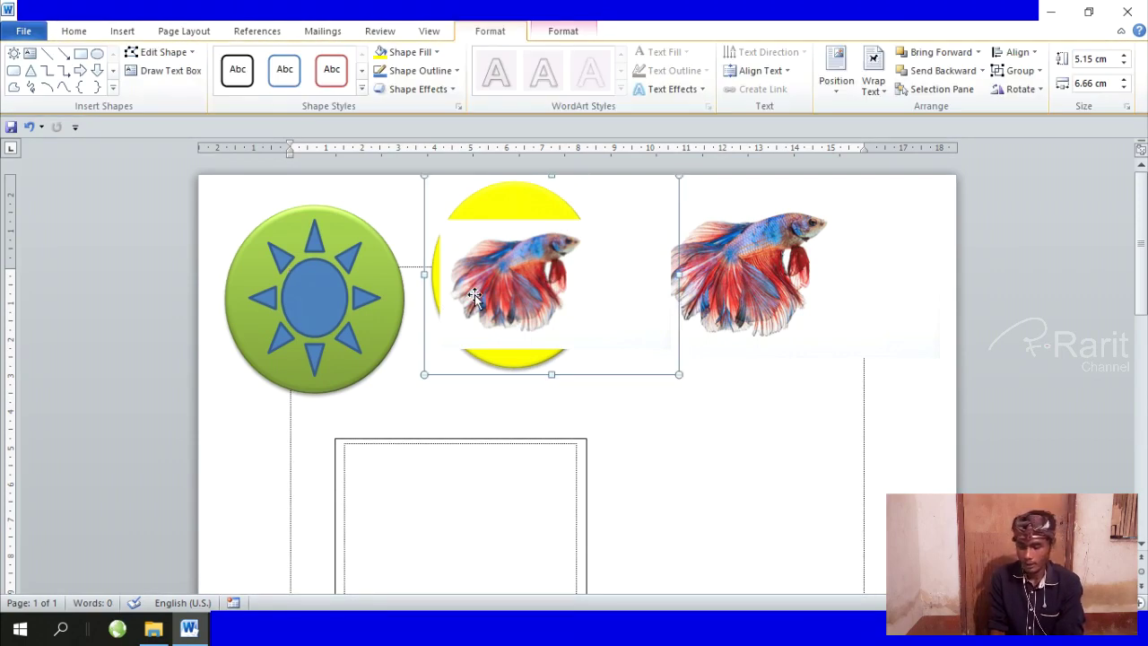
pyautogui.click(474, 294)
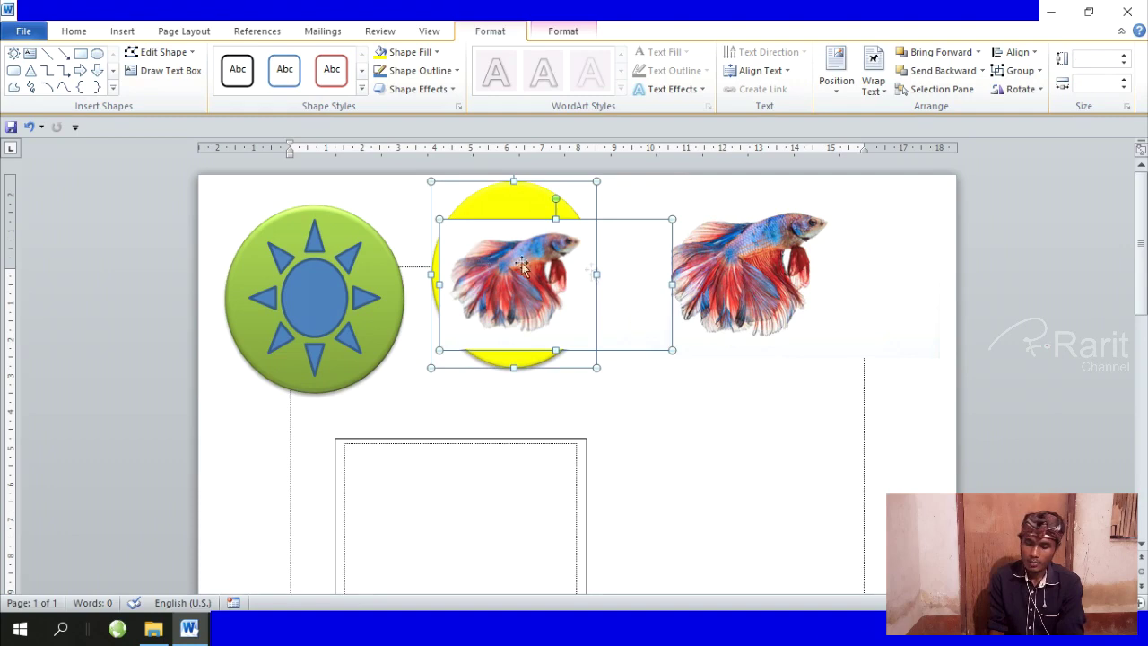
pyautogui.moveTo(660, 267); pyautogui.dragTo(704, 337)
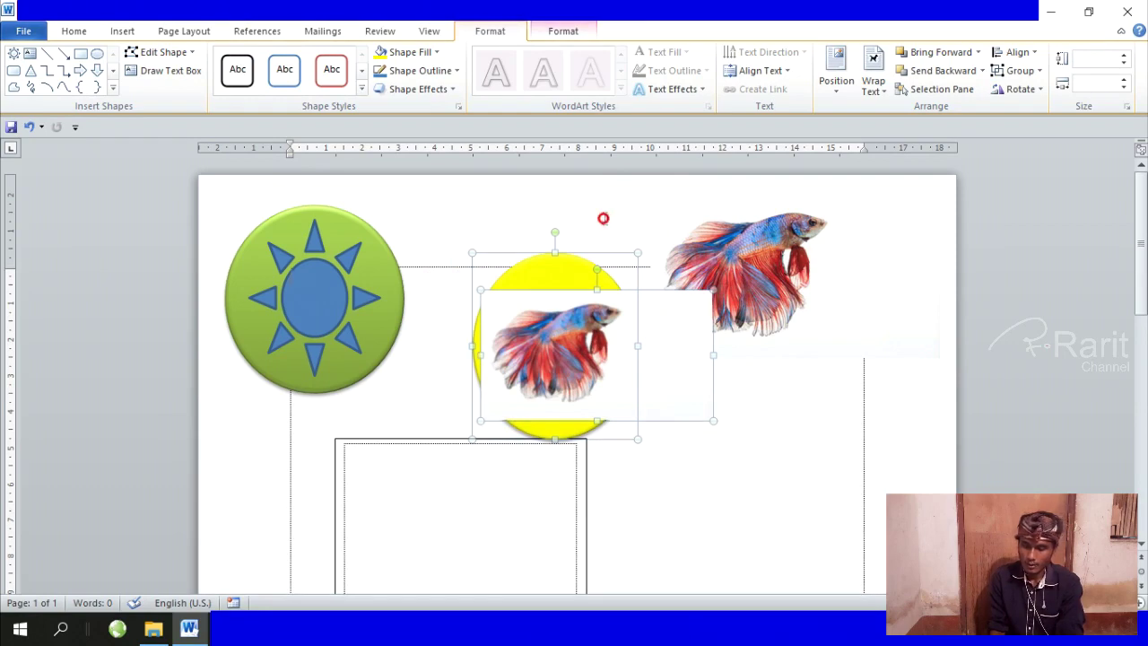
# Move the small fish below the large one, then copy and paste it into the empty frame
pyautogui.click(630, 299)
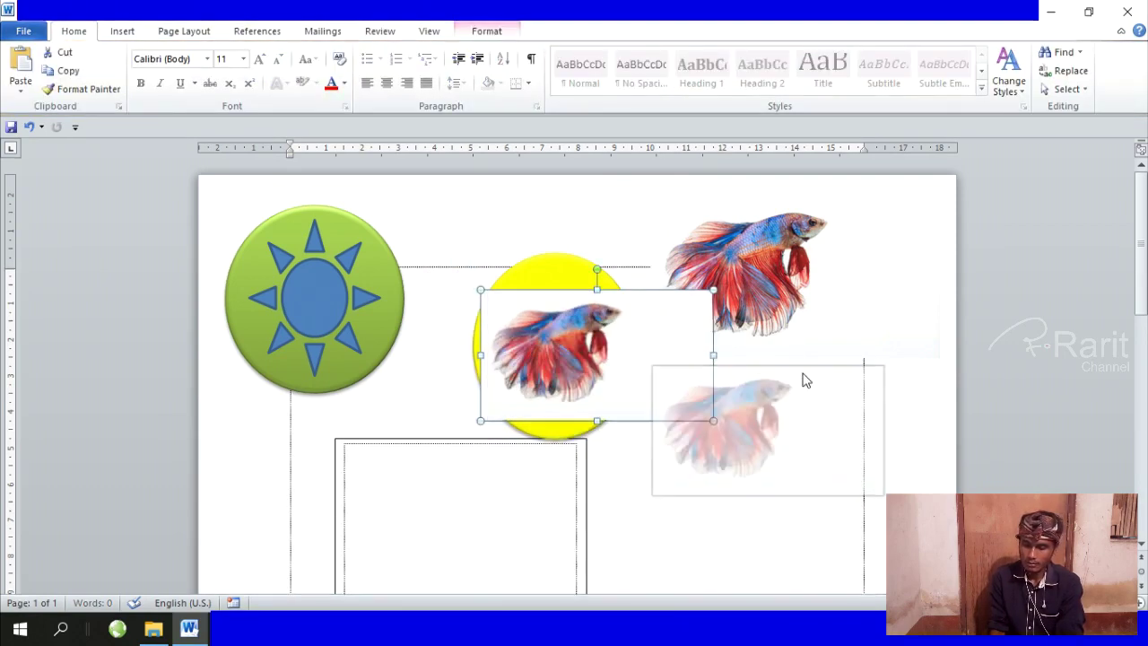
pyautogui.moveTo(662, 317); pyautogui.dragTo(802, 377)
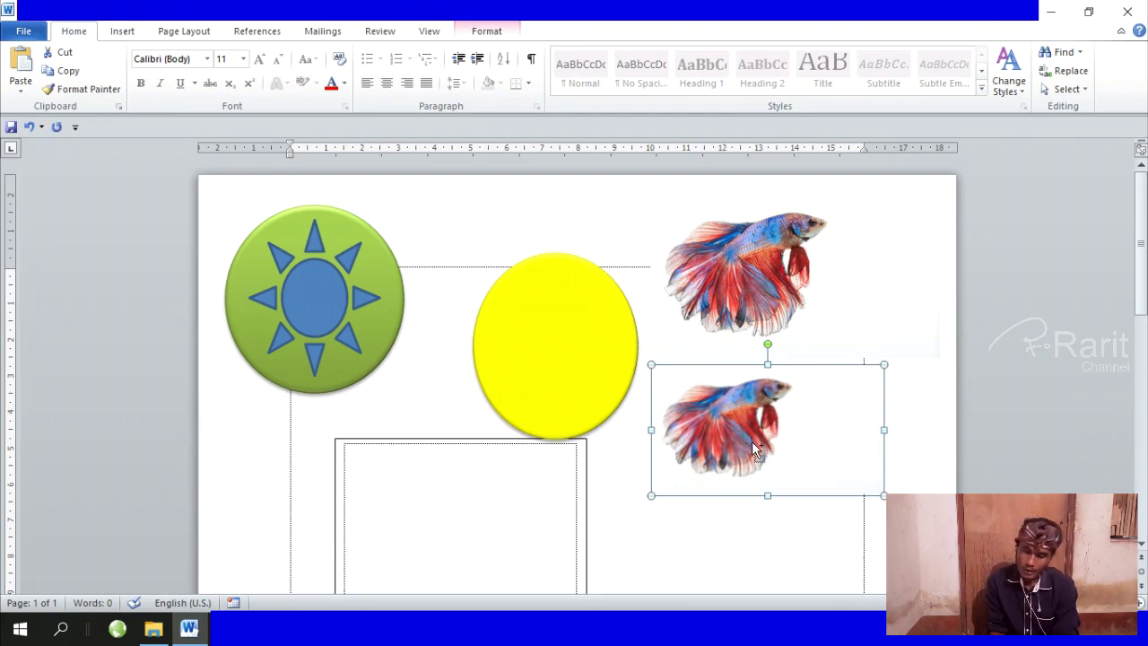
pyautogui.rightClick(753, 448)
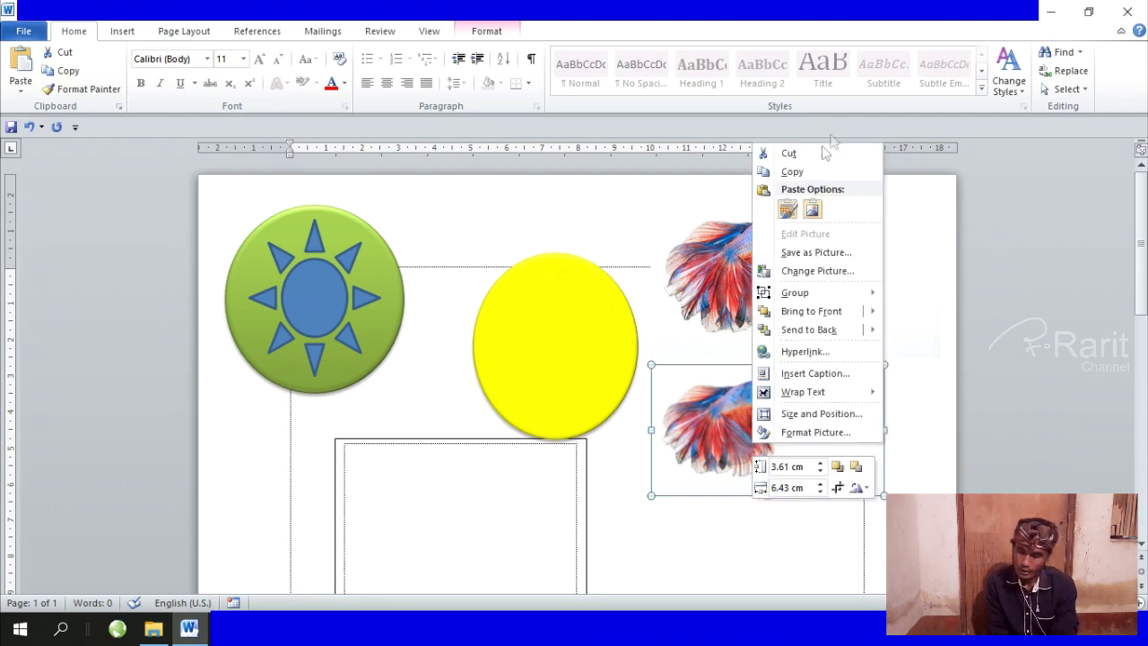
pyautogui.click(791, 172)
pyautogui.click(415, 467)
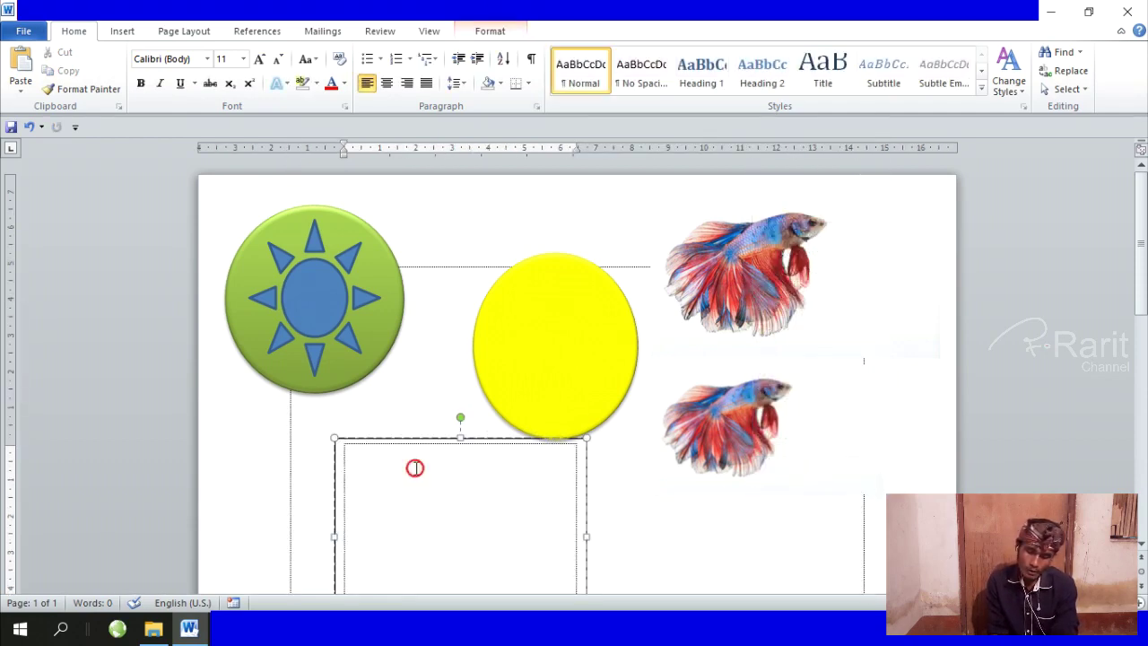
pyautogui.hotkey('ctrl', 'v')
pyautogui.click(442, 492)
pyautogui.doubleClick(442, 491)
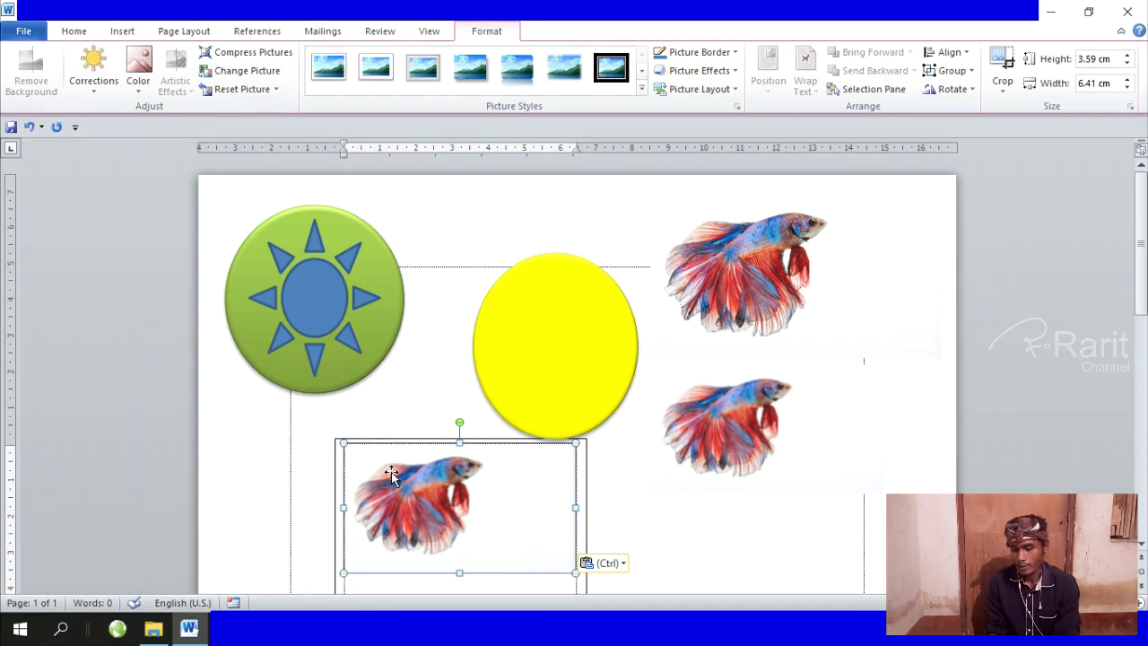
# Delete the large fish picture at the top right
pyautogui.click(760, 285)
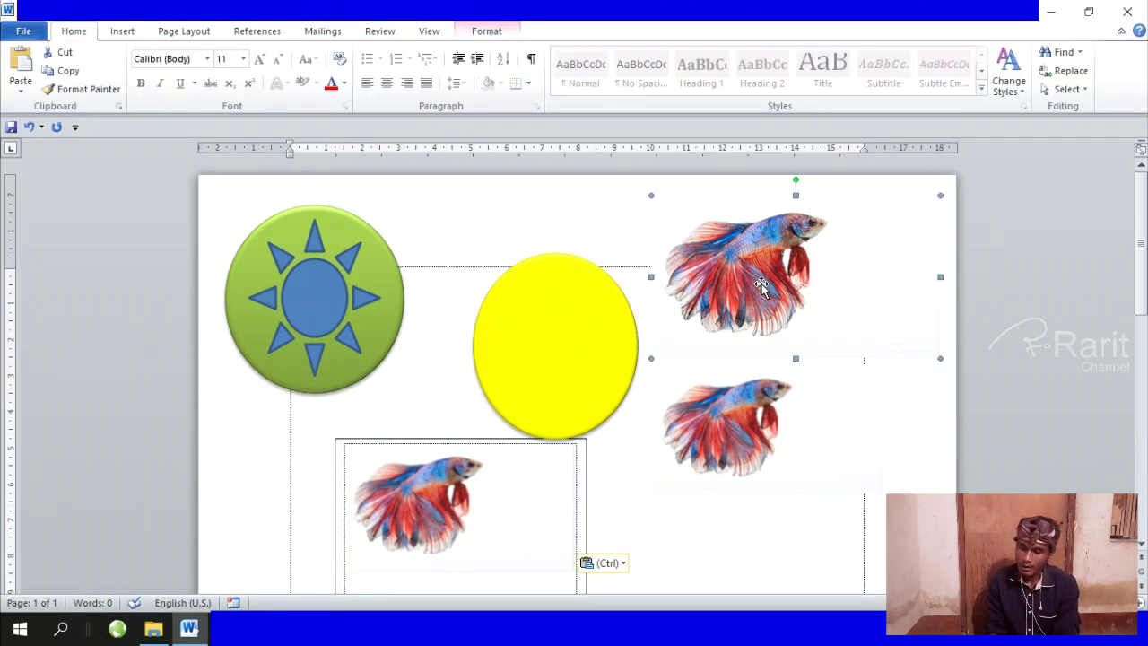
pyautogui.press('Delete')
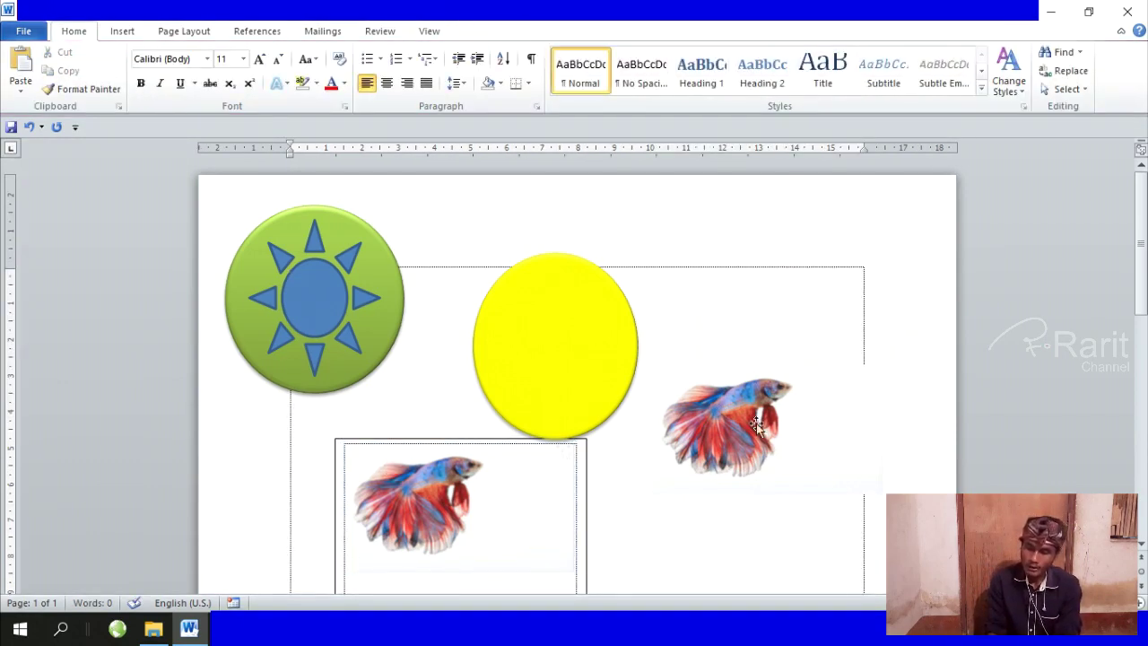
pyautogui.click(447, 484)
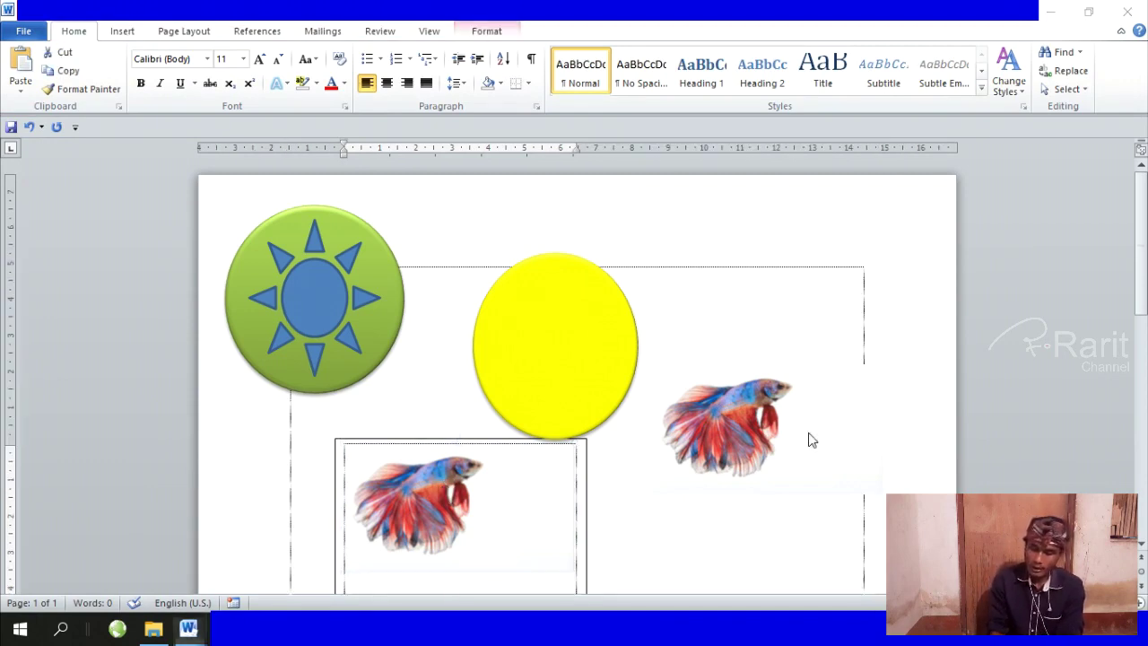
# Start a new blank document and drag the IKAN CUPANG image in from its folder
pyautogui.hotkey('ctrl', 'n')
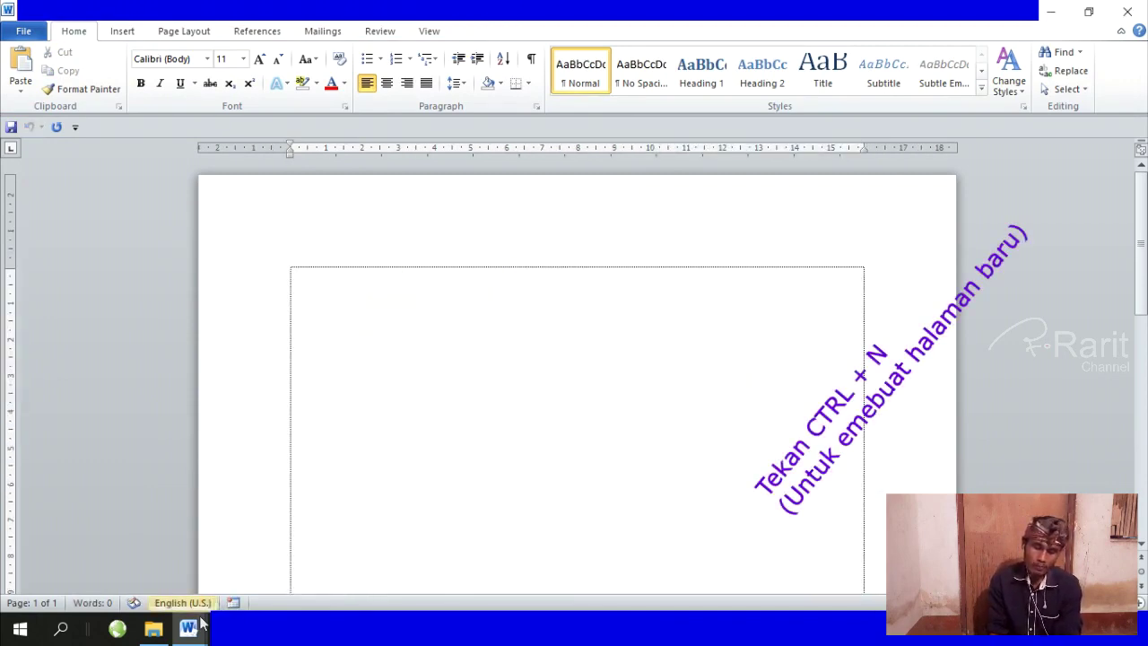
pyautogui.click(154, 630)
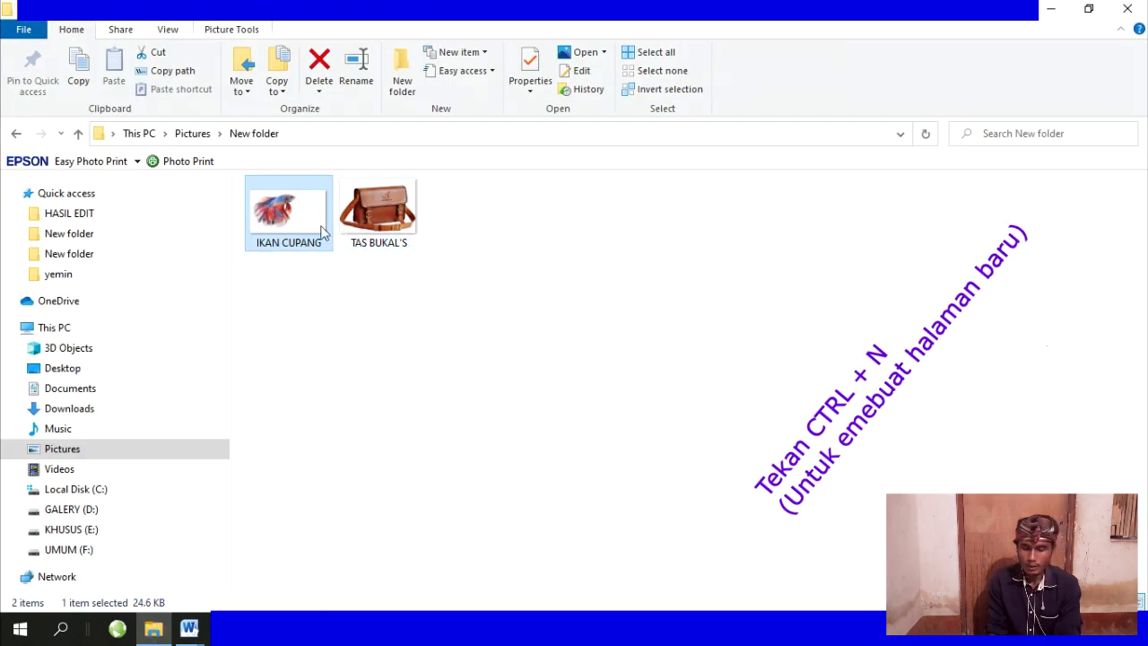
pyautogui.moveTo(314, 230)
pyautogui.mouseDown()
pyautogui.moveTo(190, 635)
pyautogui.moveTo(500, 406)
pyautogui.mouseUp()
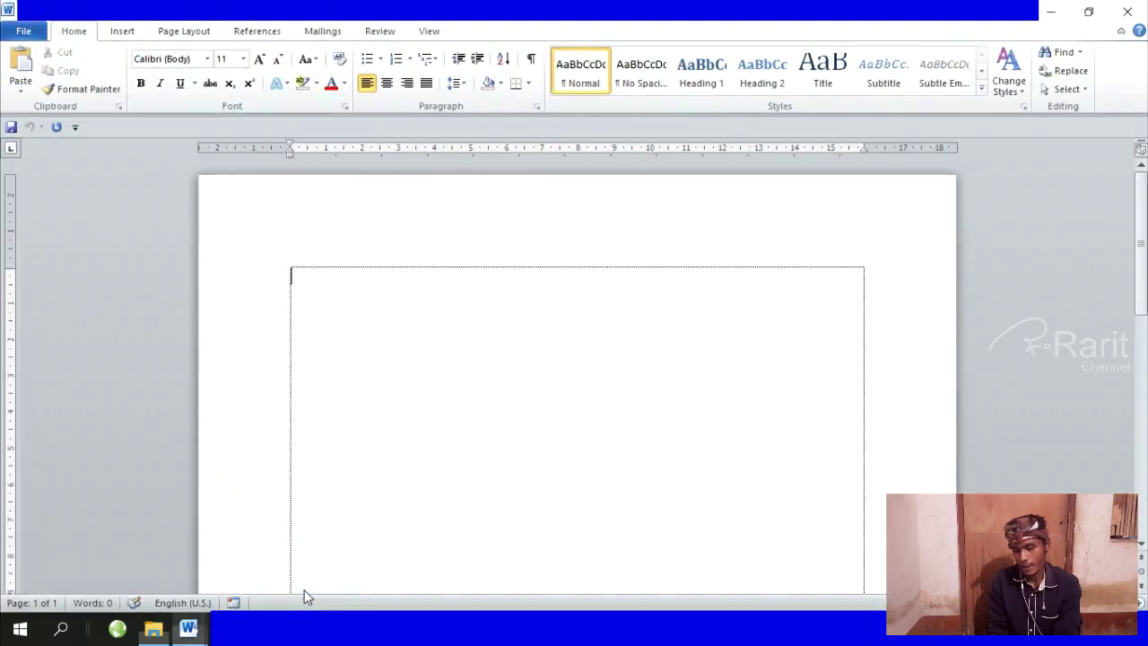
# Drop the IKAN CUPANG image onto the page and shrink it to 4.15 × 7.39 cm
pyautogui.moveTo(500, 407); pyautogui.dragTo(499, 407)
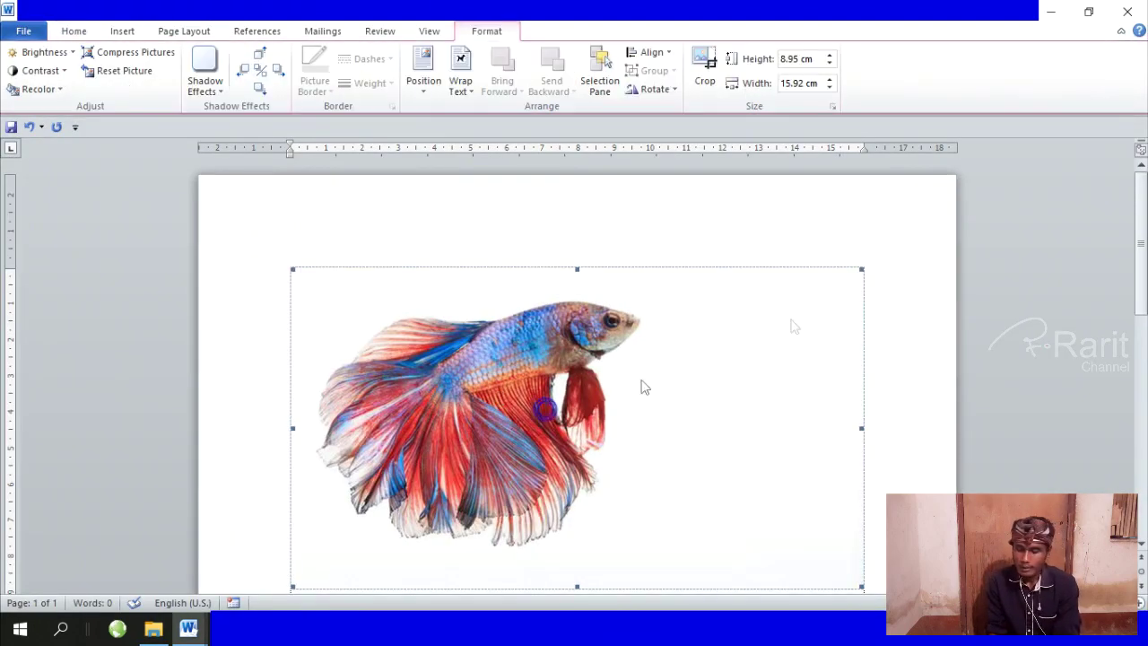
pyautogui.moveTo(861, 269); pyautogui.dragTo(511, 404)
pyautogui.click(512, 352)
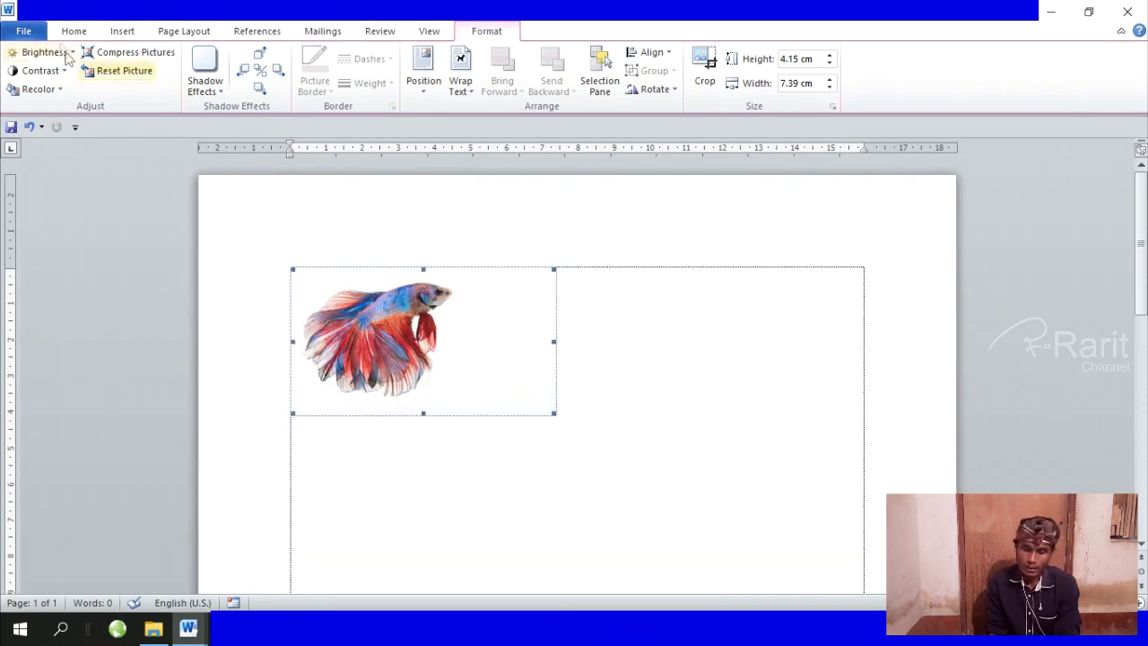
# Draw a plain text box using Insert > Text Box
pyautogui.click(122, 32)
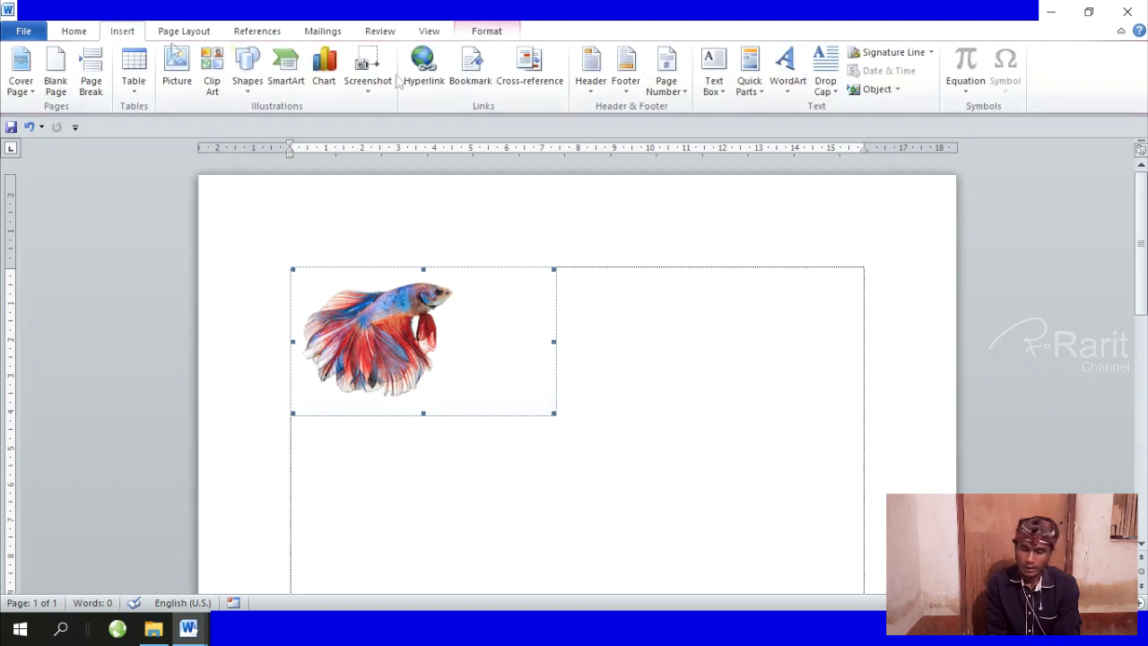
pyautogui.click(714, 76)
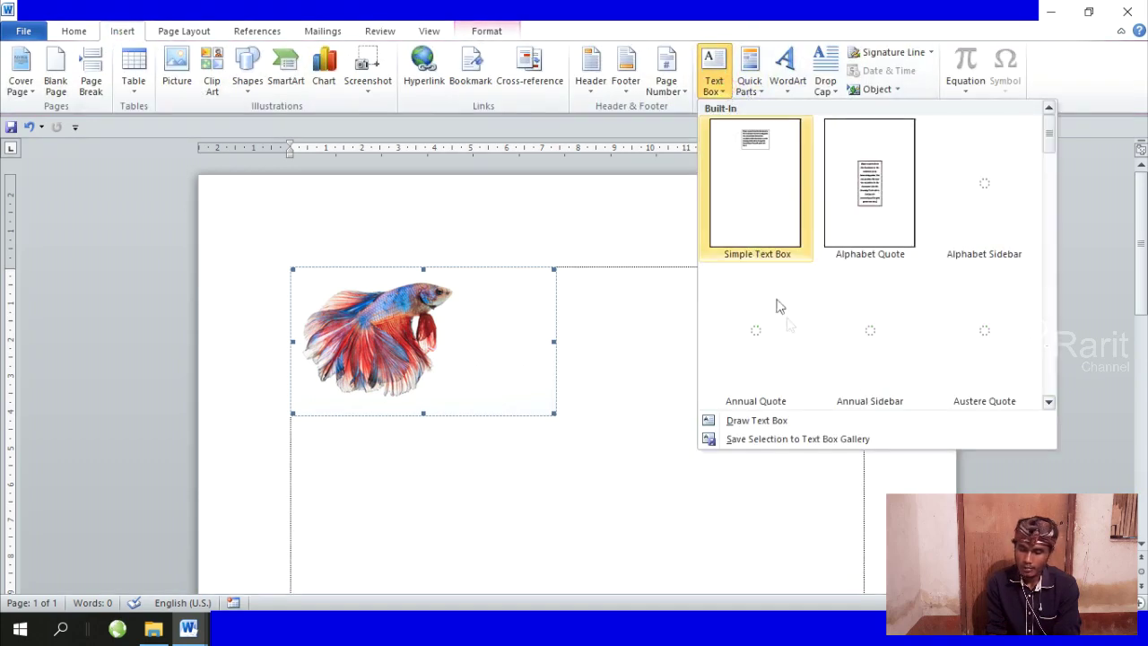
pyautogui.click(784, 420)
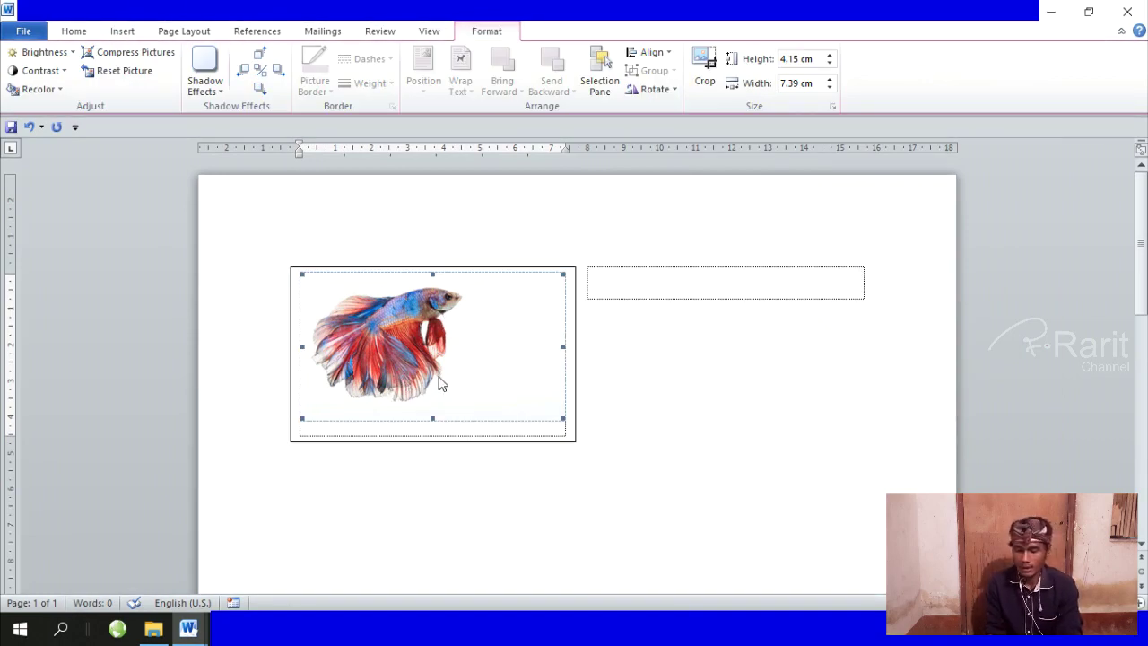
# Cut the fish picture, paste it into the text box, and move it lower
pyautogui.rightClick(440, 383)
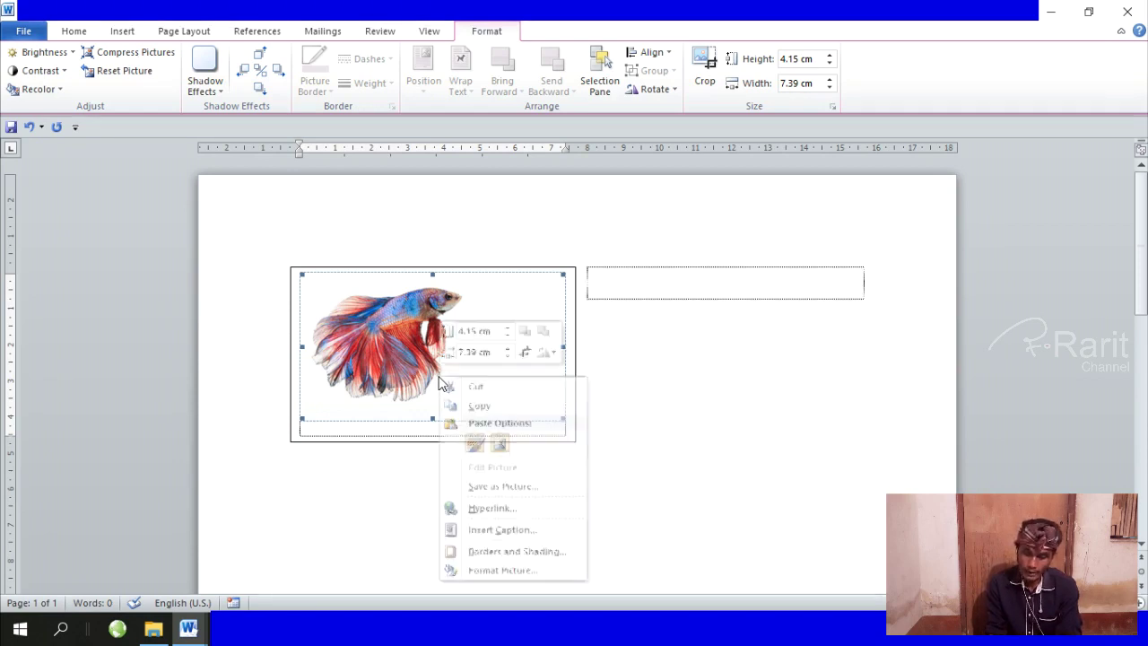
pyautogui.click(492, 386)
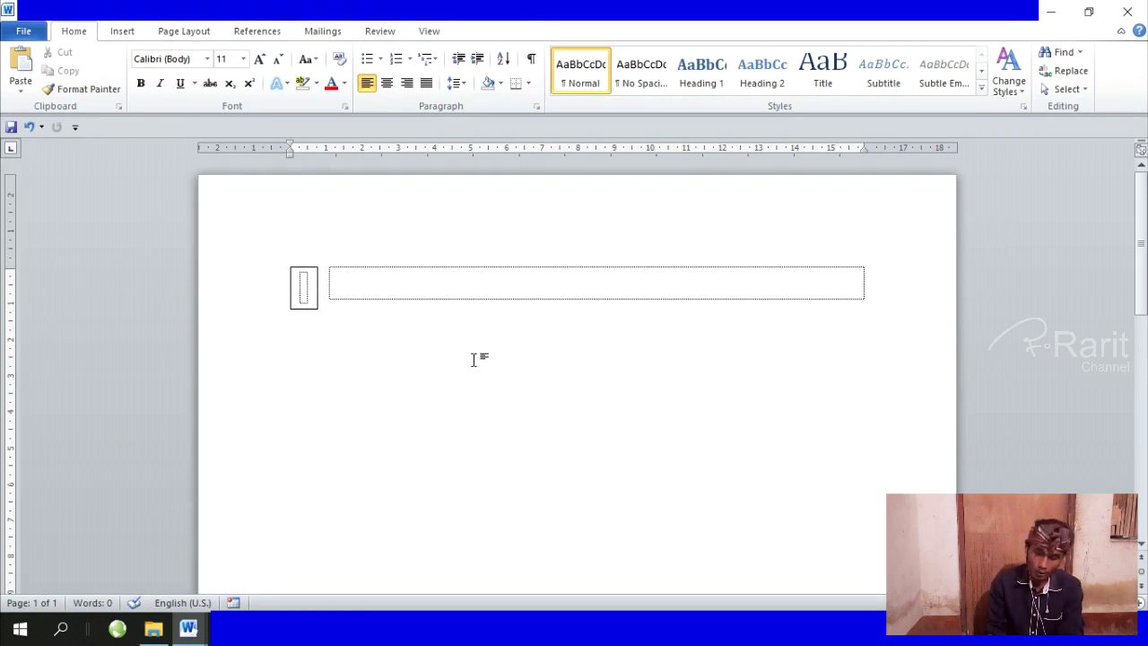
pyautogui.rightClick(475, 361)
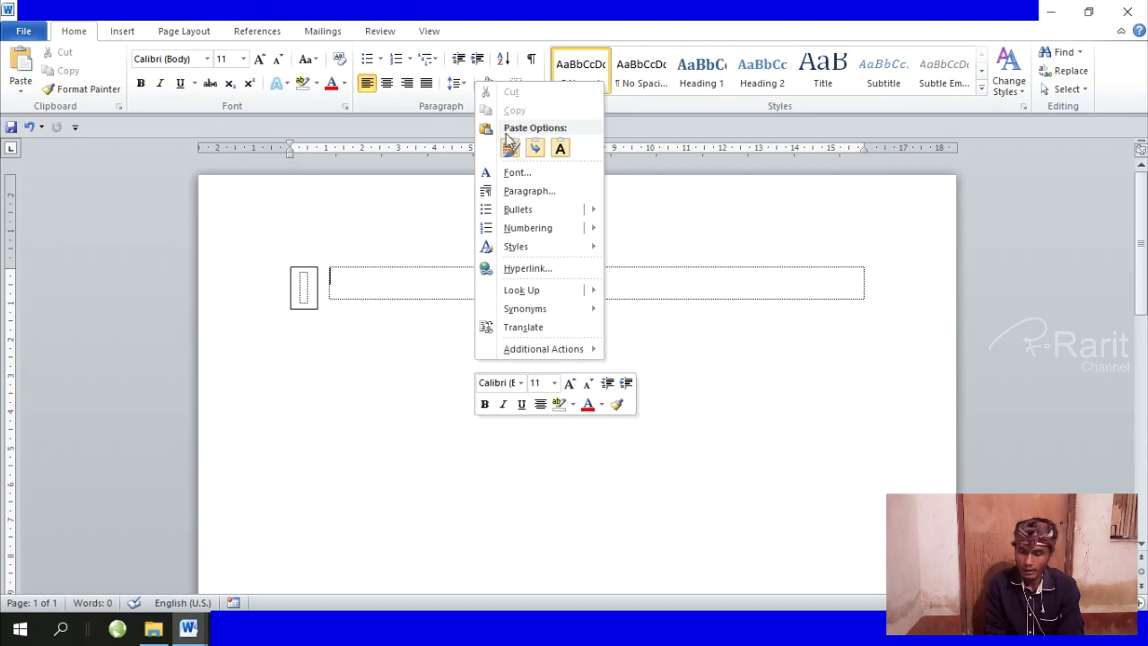
pyautogui.click(510, 147)
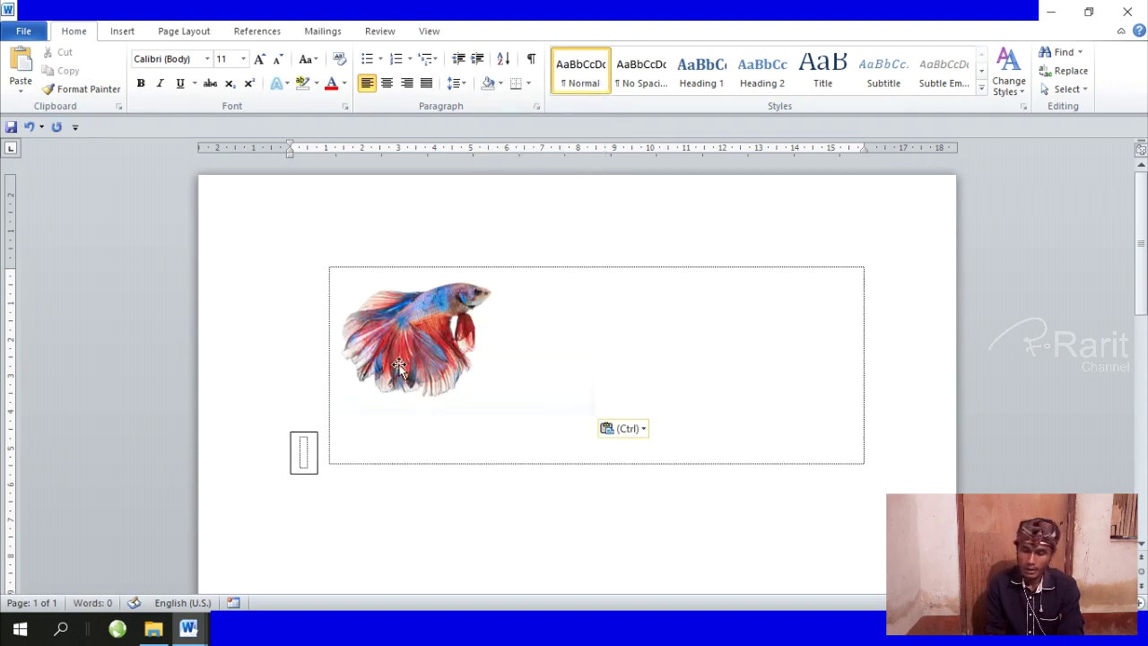
pyautogui.moveTo(416, 349); pyautogui.dragTo(511, 507)
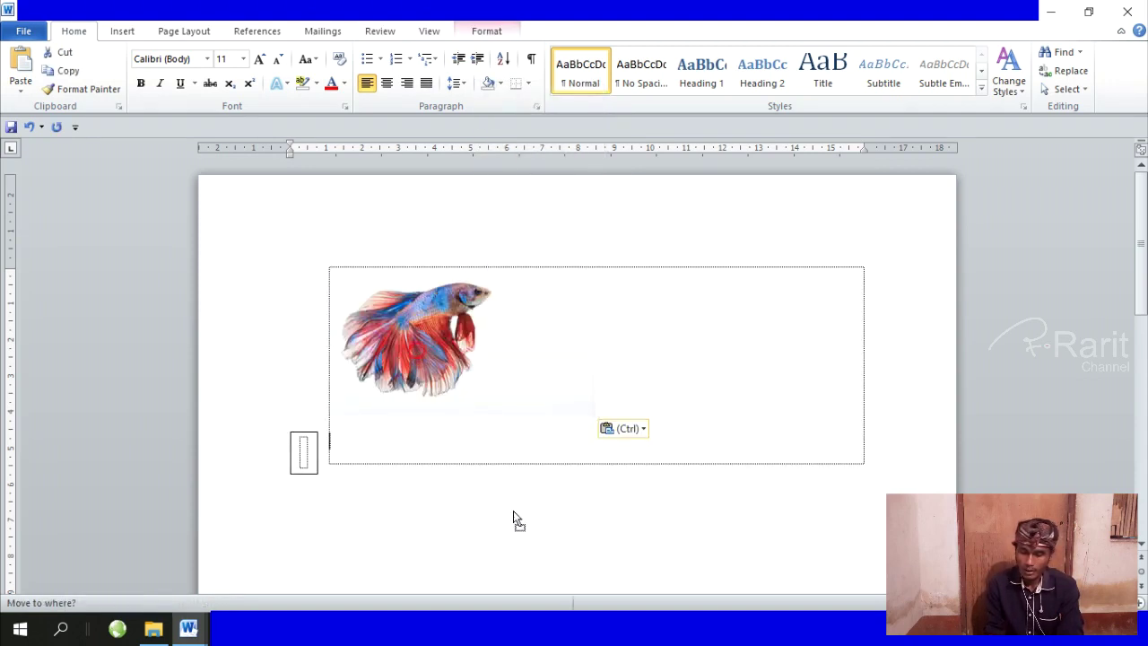
# Set the fish picture's wrapping to In Front of Text and move it right and down
pyautogui.doubleClick(452, 421)
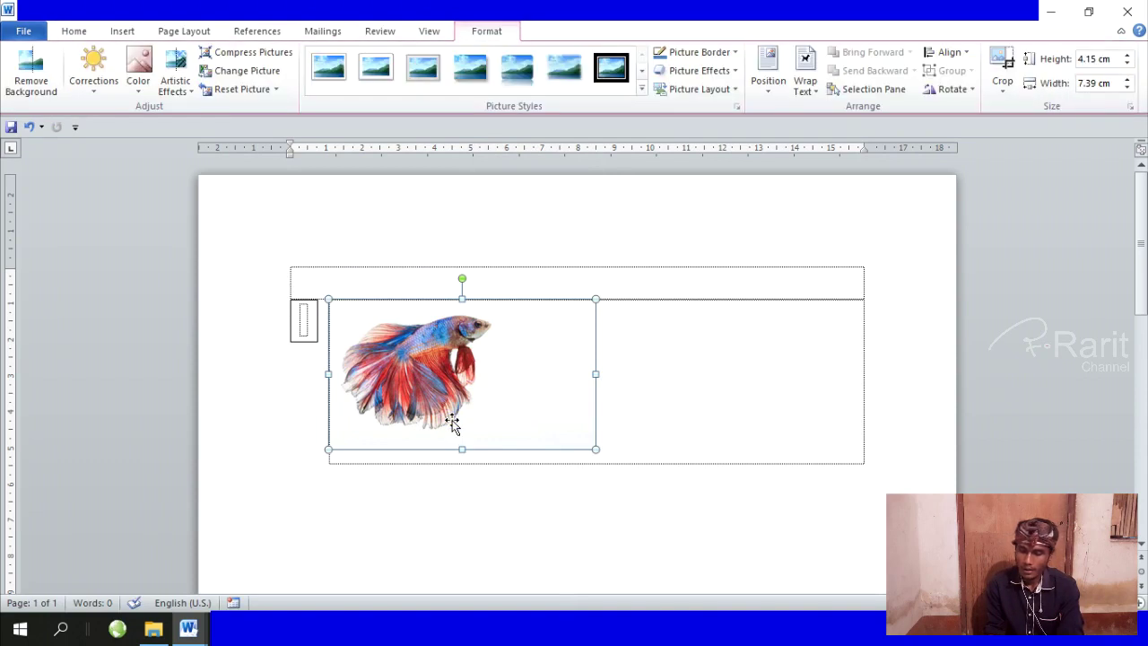
pyautogui.click(811, 90)
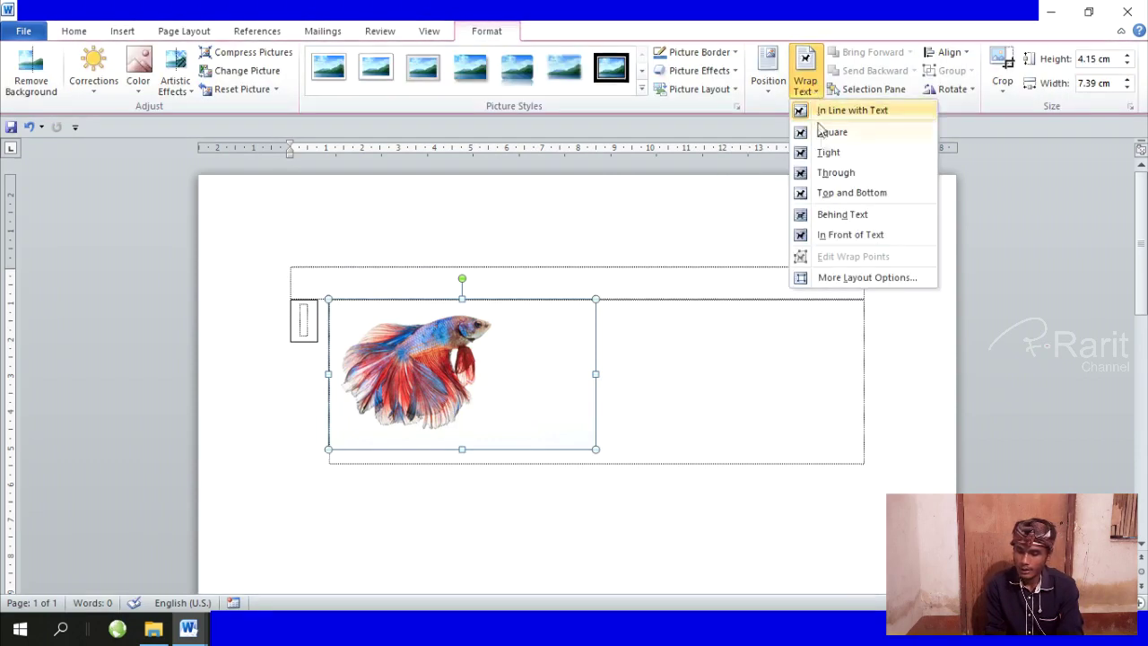
pyautogui.click(845, 235)
pyautogui.moveTo(384, 420); pyautogui.dragTo(462, 445)
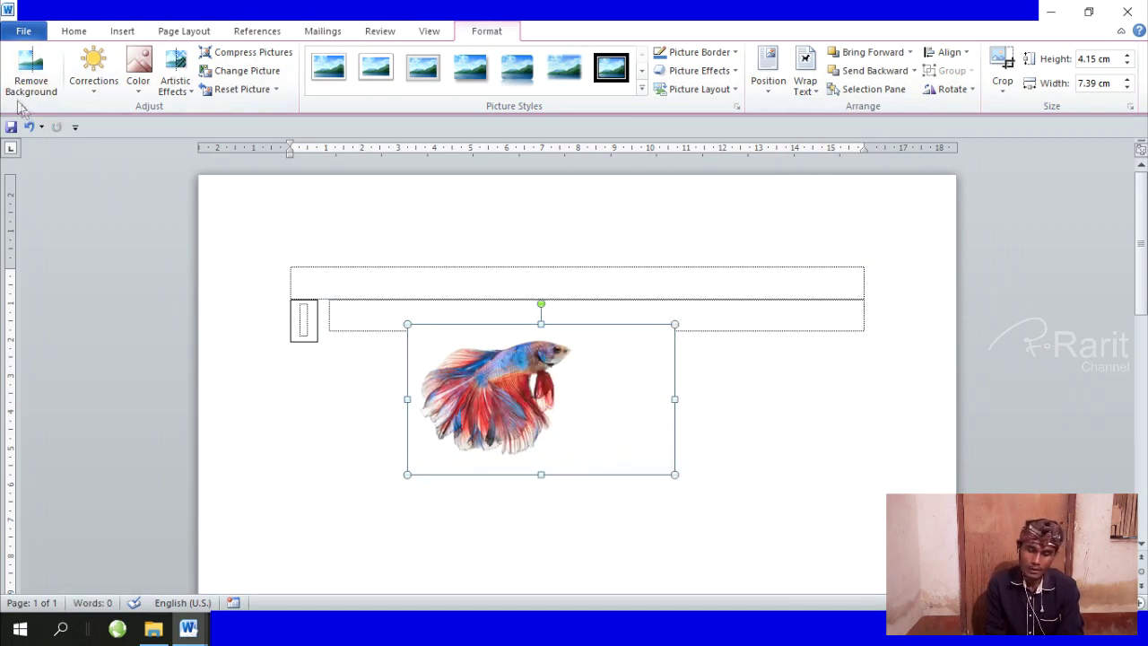
# Use Remove Background on the betta fish and keep the changes, leaving only the fish
pyautogui.click(30, 72)
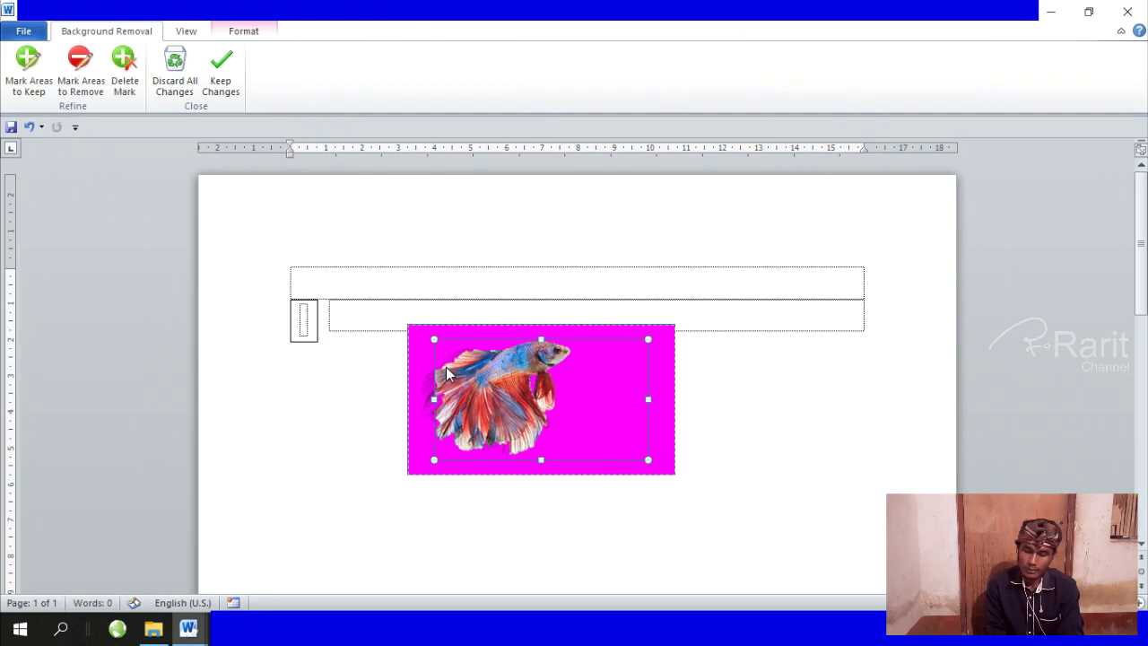
pyautogui.click(690, 394)
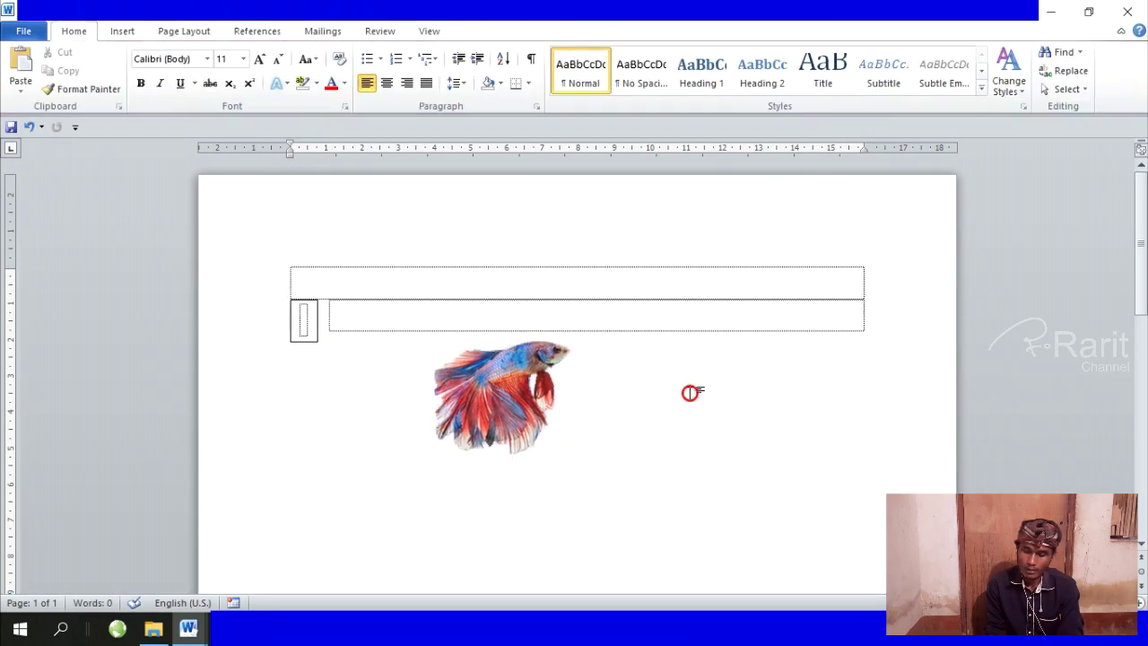
pyautogui.click(533, 375)
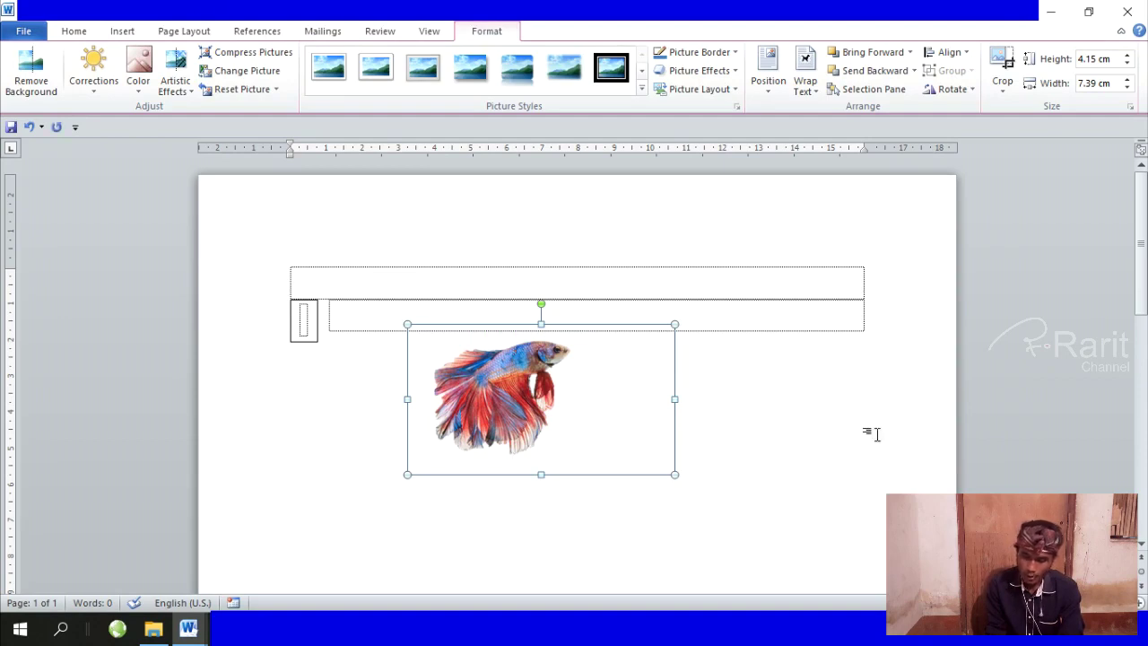
pyautogui.click(201, 634)
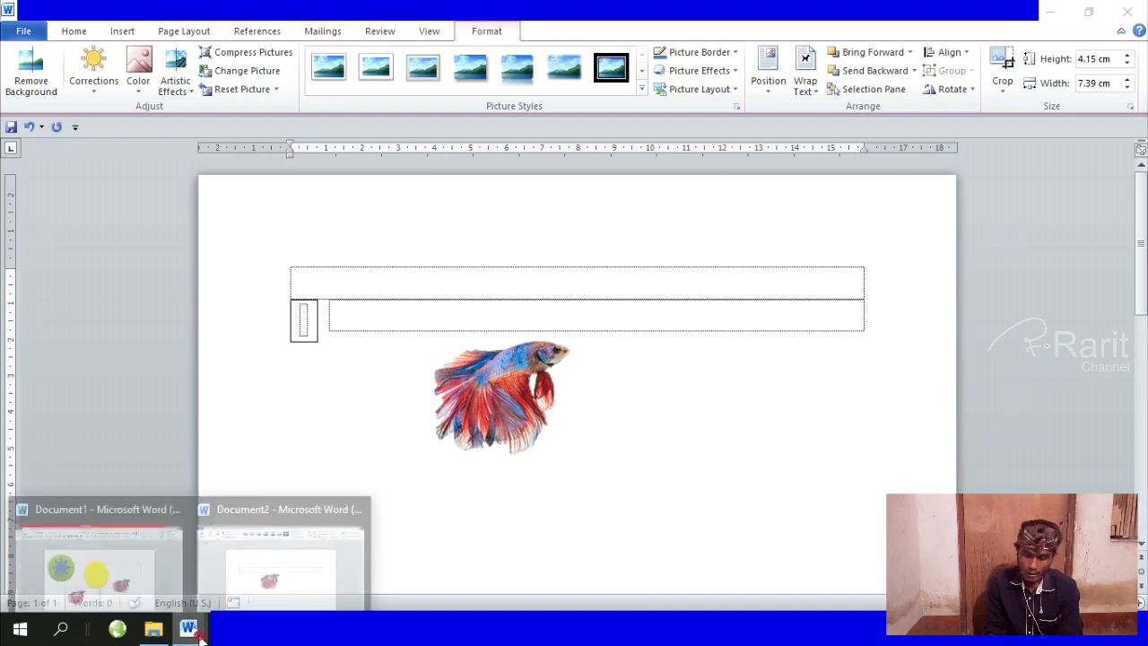
# Switch to Document1 and paste the background-free fish there
pyautogui.click(166, 580)
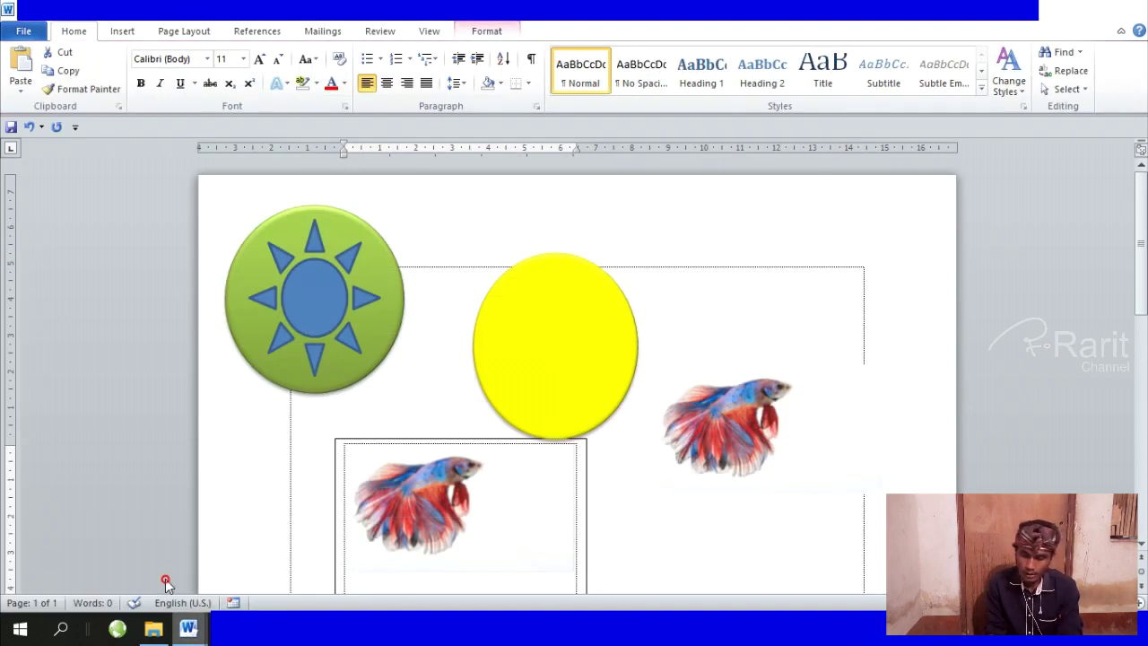
pyautogui.click(678, 336)
pyautogui.hotkey('ctrl', 'v')
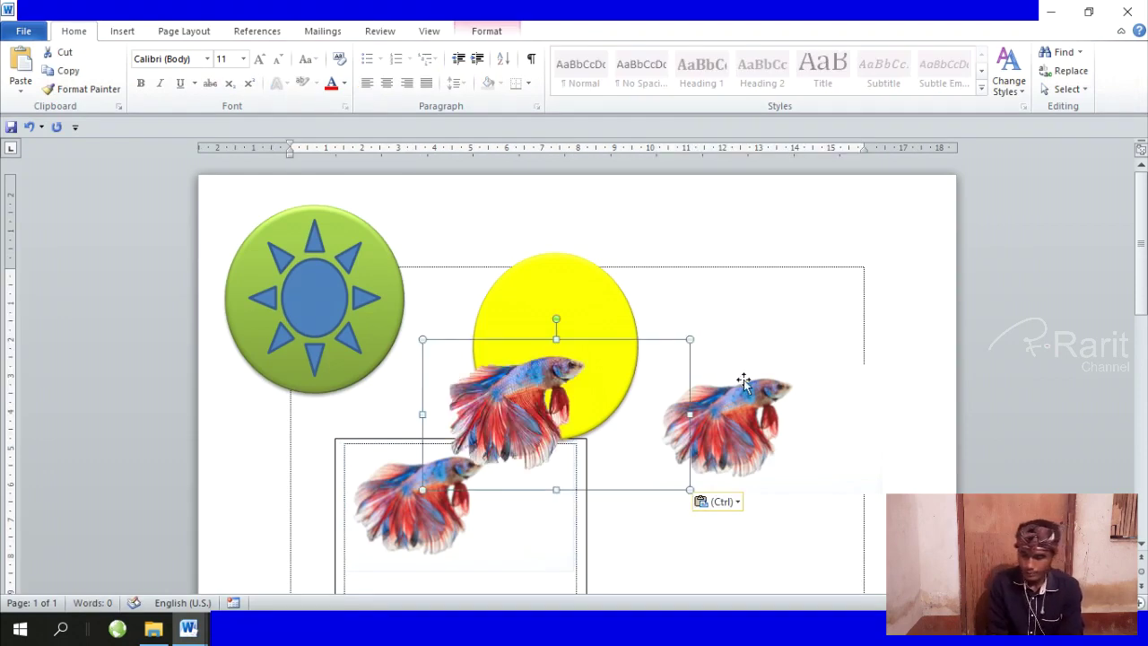
# Delete the old right-hand fish, the fish in the lower box, and the empty lower box
pyautogui.click(796, 413)
pyautogui.press('Delete')
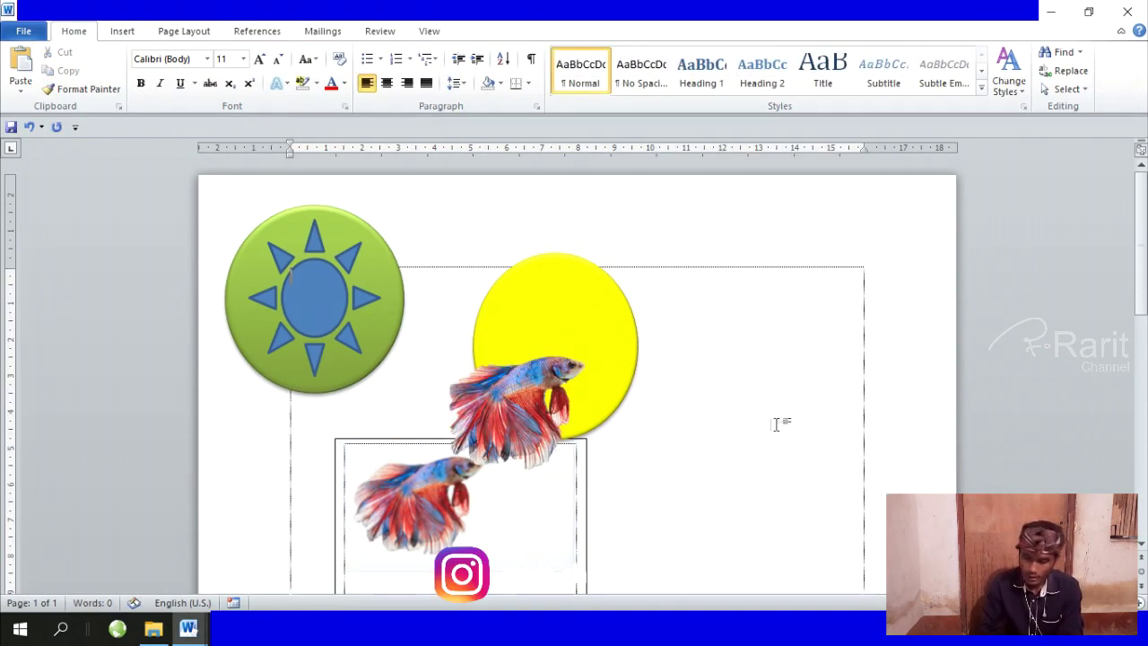
pyautogui.click(558, 524)
pyautogui.press('BackSpace')
pyautogui.press('BackSpace')
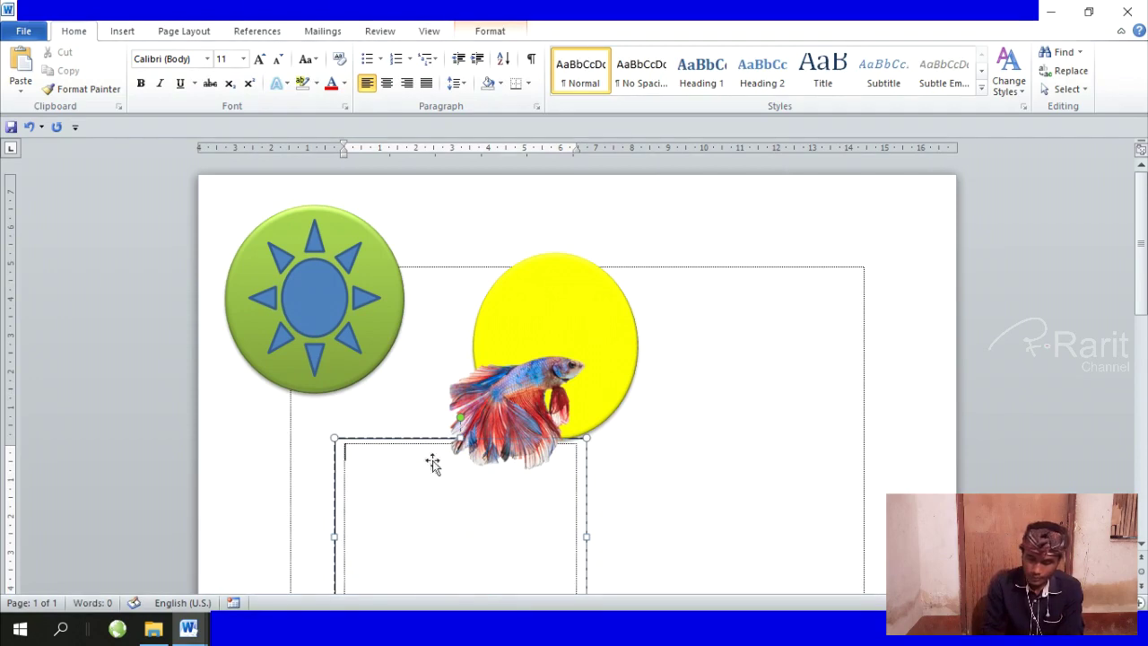
pyautogui.click(403, 440)
pyautogui.press('Delete')
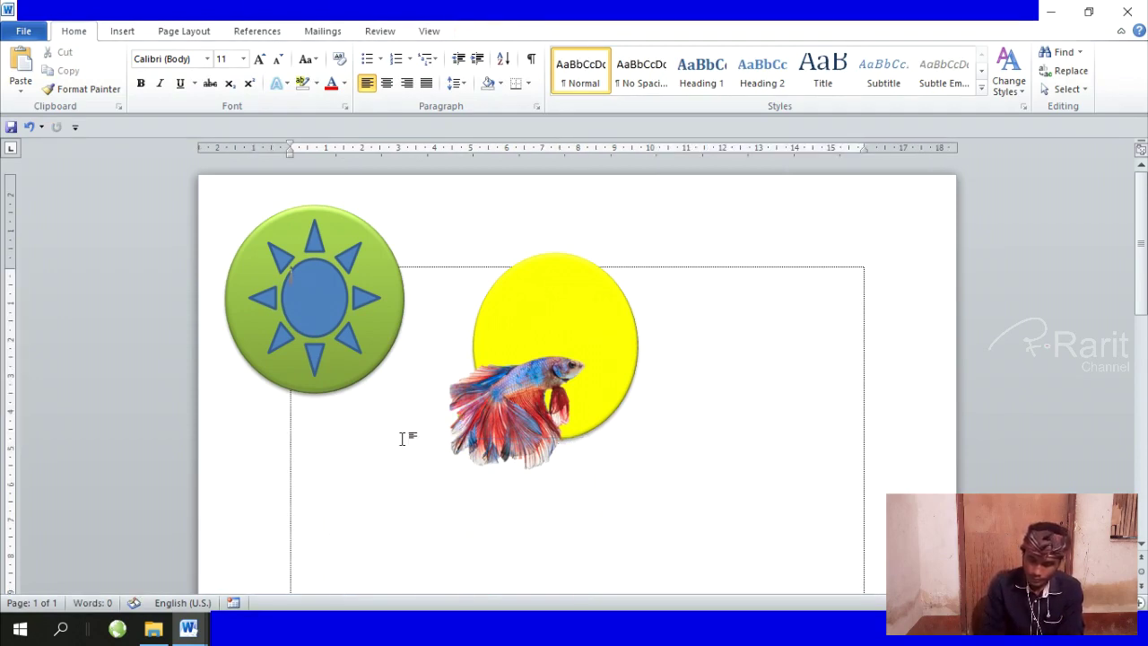
# Centre the new background-free fish over the yellow circle
pyautogui.click(507, 387)
pyautogui.moveTo(507, 387)
pyautogui.mouseDown()
pyautogui.moveTo(545, 346)
pyautogui.moveTo(565, 349)
pyautogui.moveTo(555, 353)
pyautogui.mouseUp()
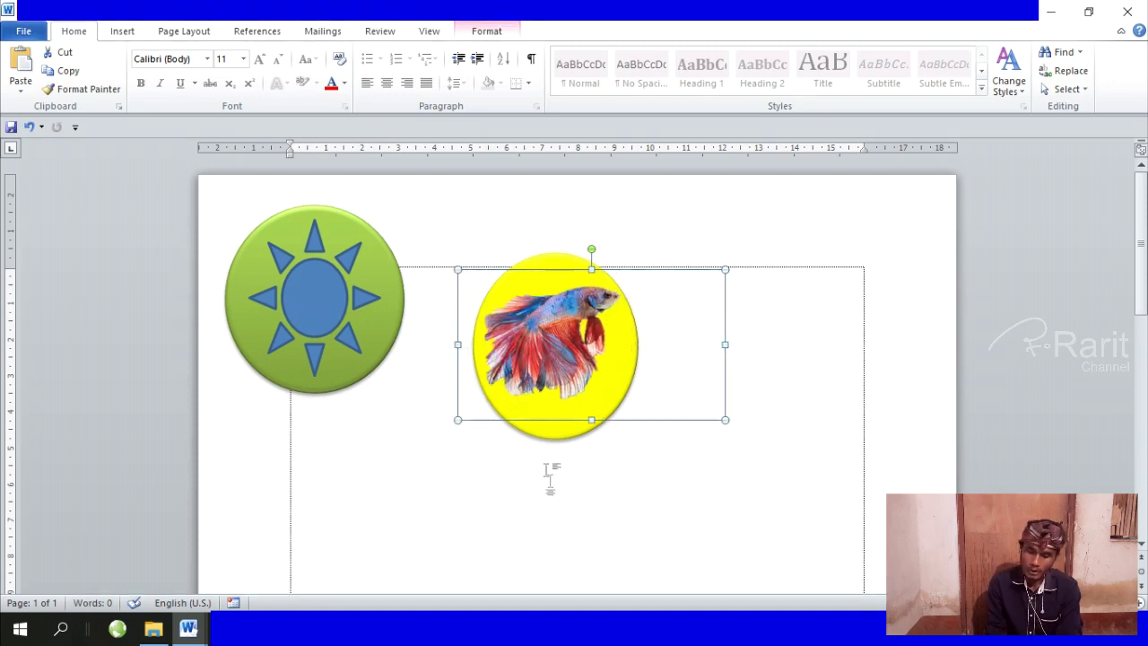
pyautogui.click(514, 451)
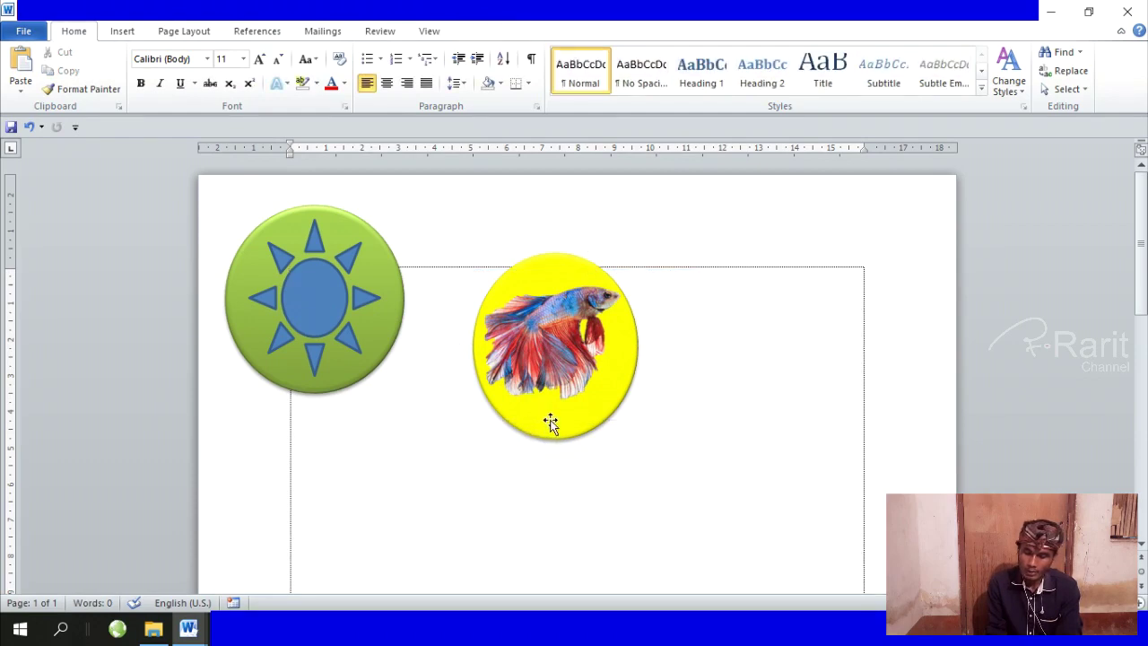
pyautogui.click(120, 31)
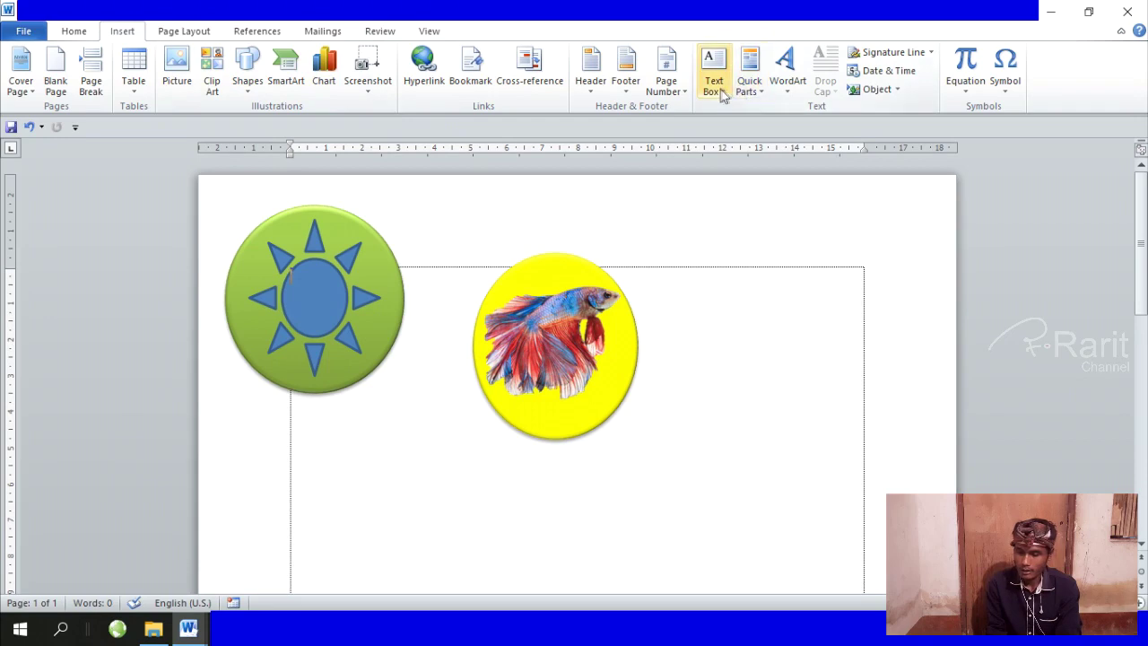
pyautogui.click(715, 85)
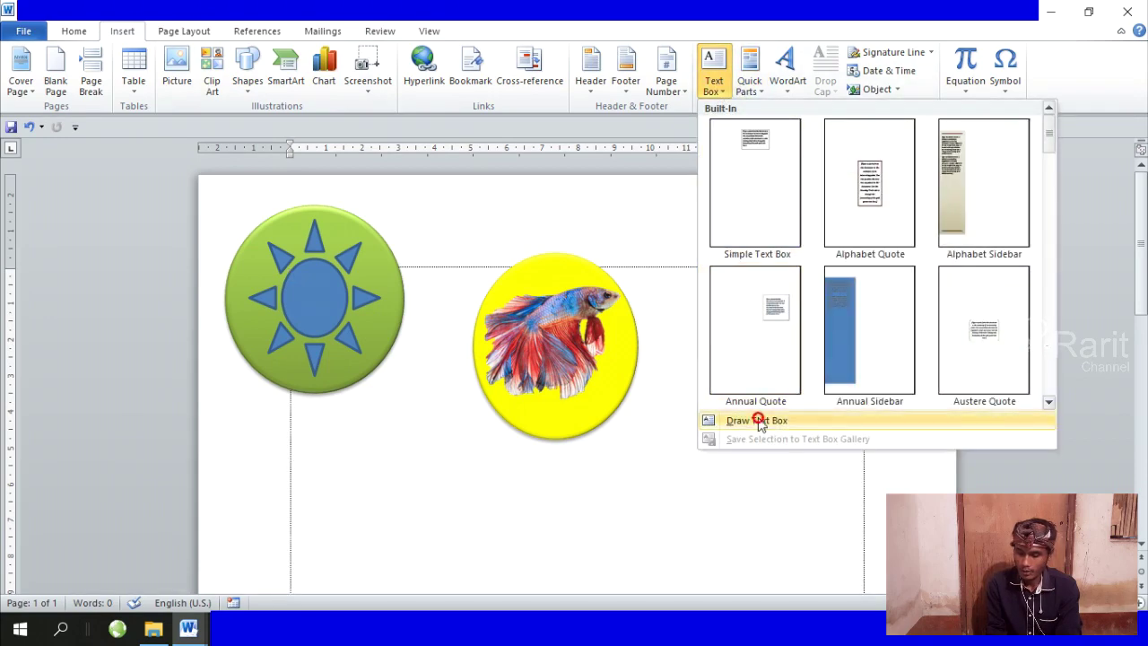
# Draw a caption box across the circle's lower part, type IKAN CUPANG, and shift it right
pyautogui.click(757, 421)
pyautogui.moveTo(449, 383); pyautogui.dragTo(721, 427)
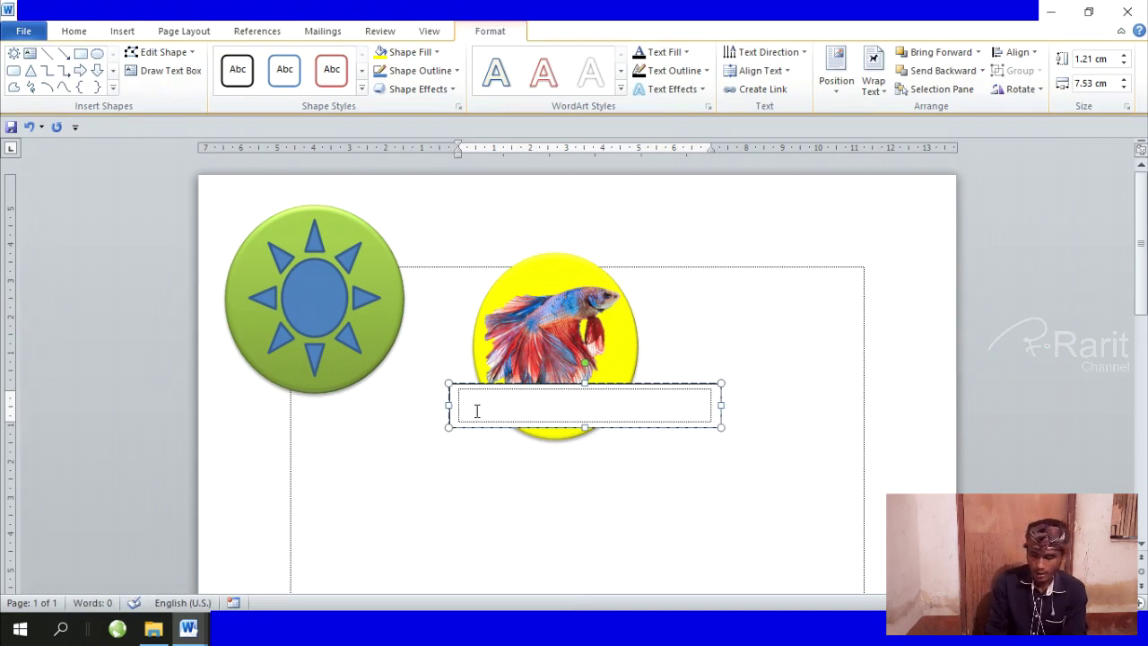
pyautogui.write('IKAN CUPANG')
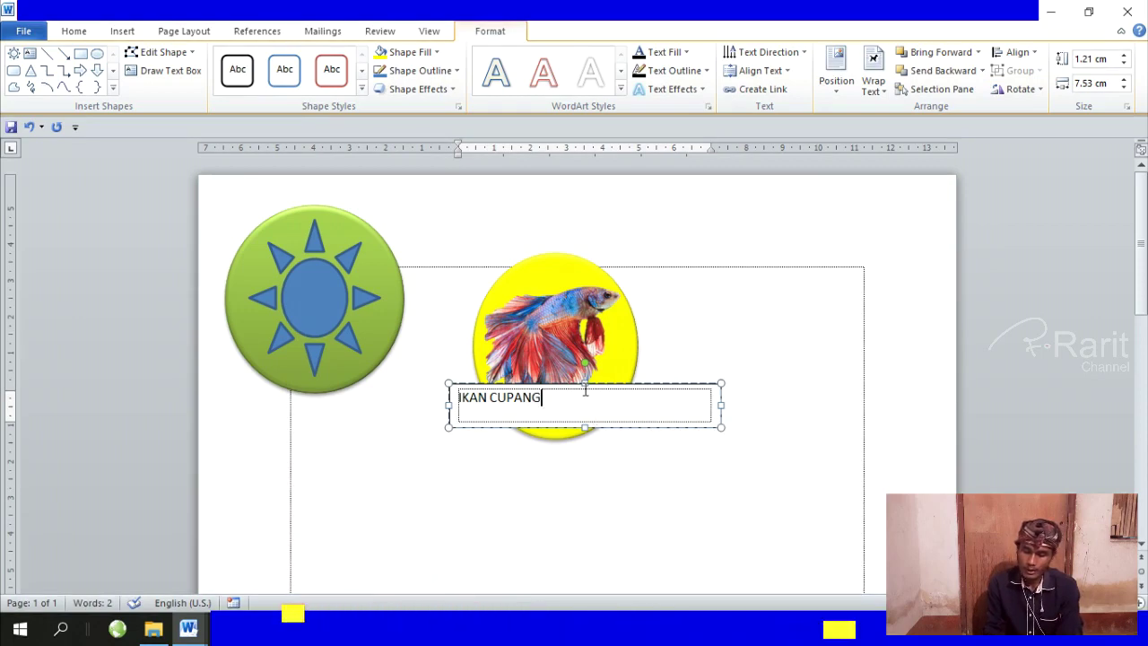
pyautogui.moveTo(572, 384)
pyautogui.mouseDown()
pyautogui.moveTo(623, 380)
pyautogui.moveTo(476, 400)
pyautogui.mouseUp()
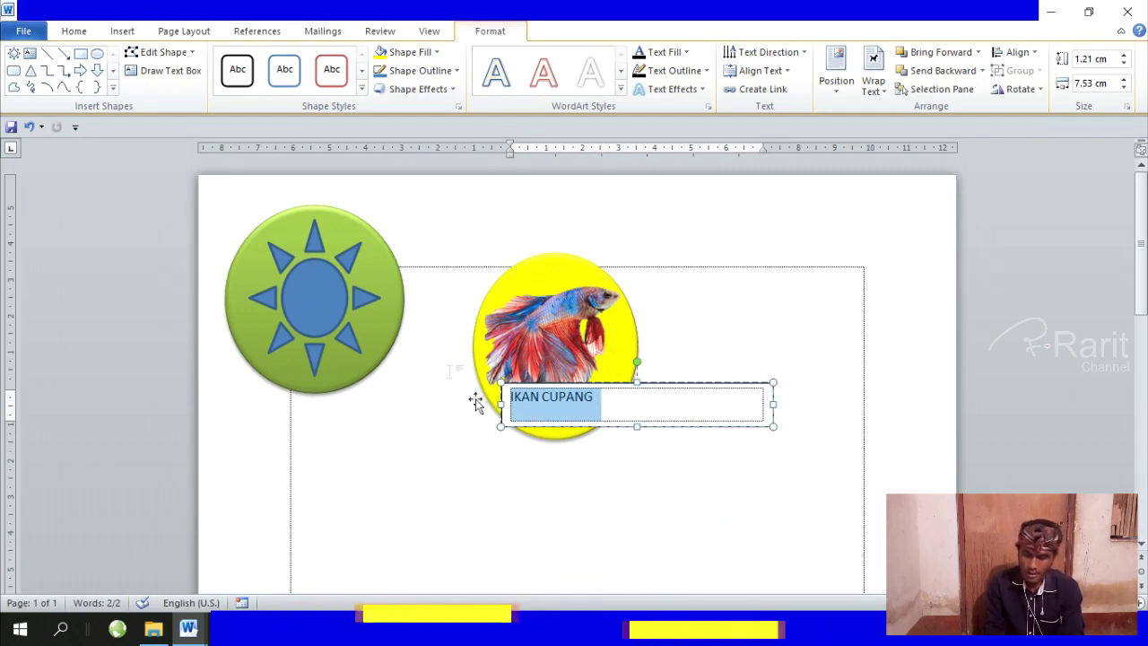
# Set the IKAN CUPANG caption font to Berlin Sans FB
pyautogui.click(70, 34)
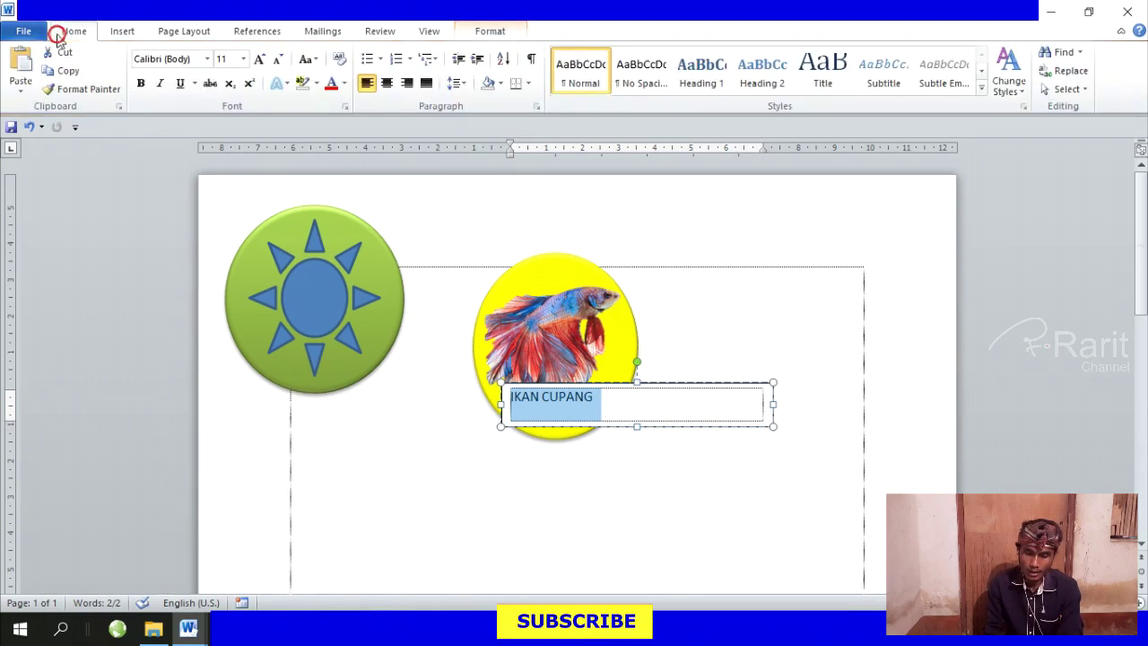
pyautogui.click(206, 58)
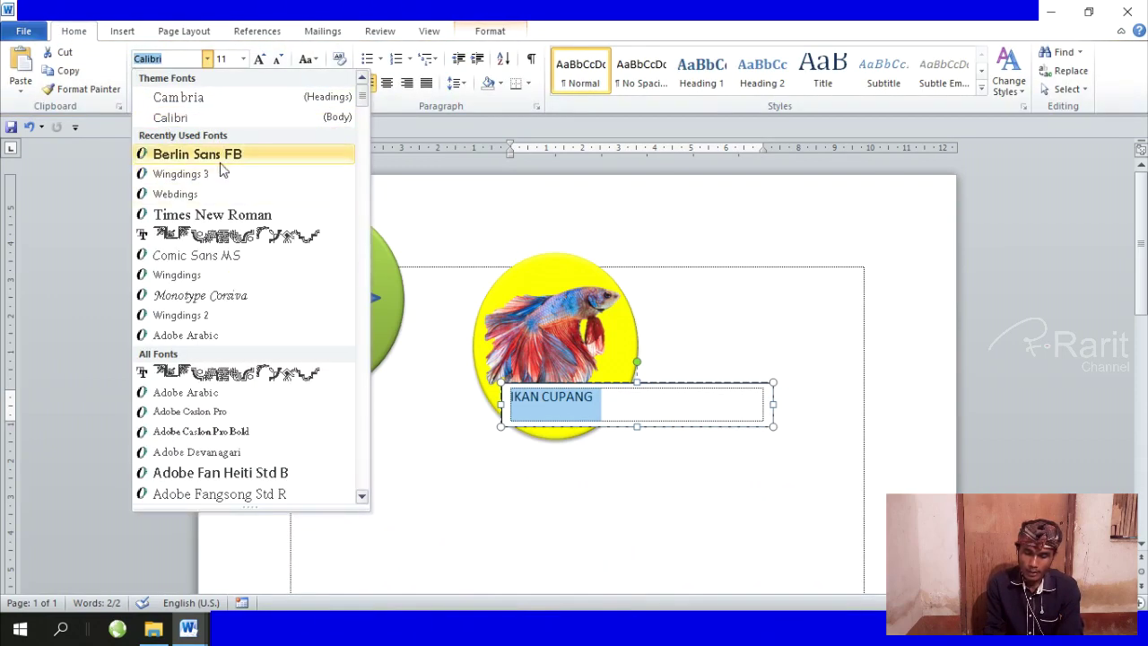
pyautogui.click(220, 158)
pyautogui.click(572, 408)
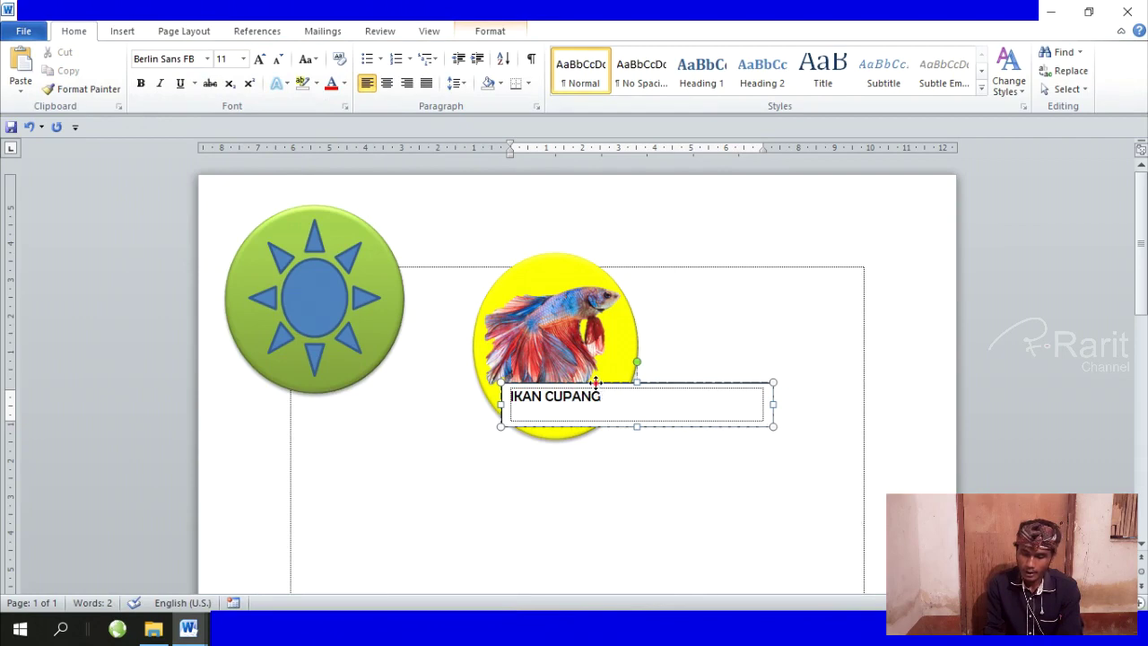
# Give the caption box No Outline and No Fill so the yellow circle shows through
pyautogui.click(595, 383)
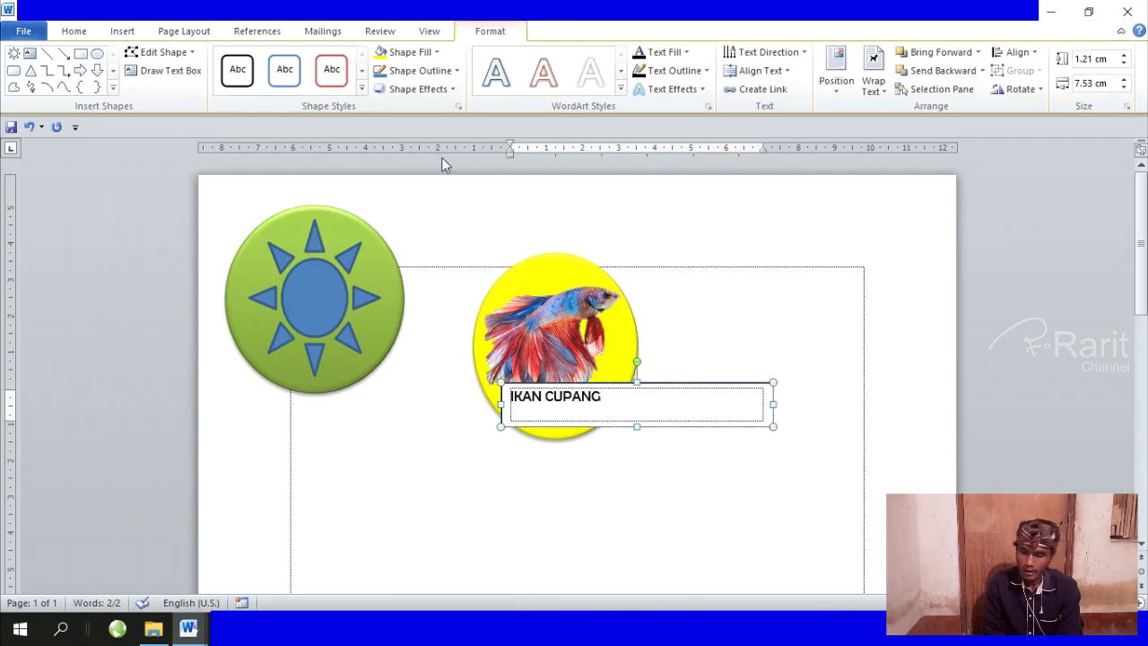
pyautogui.click(805, 326)
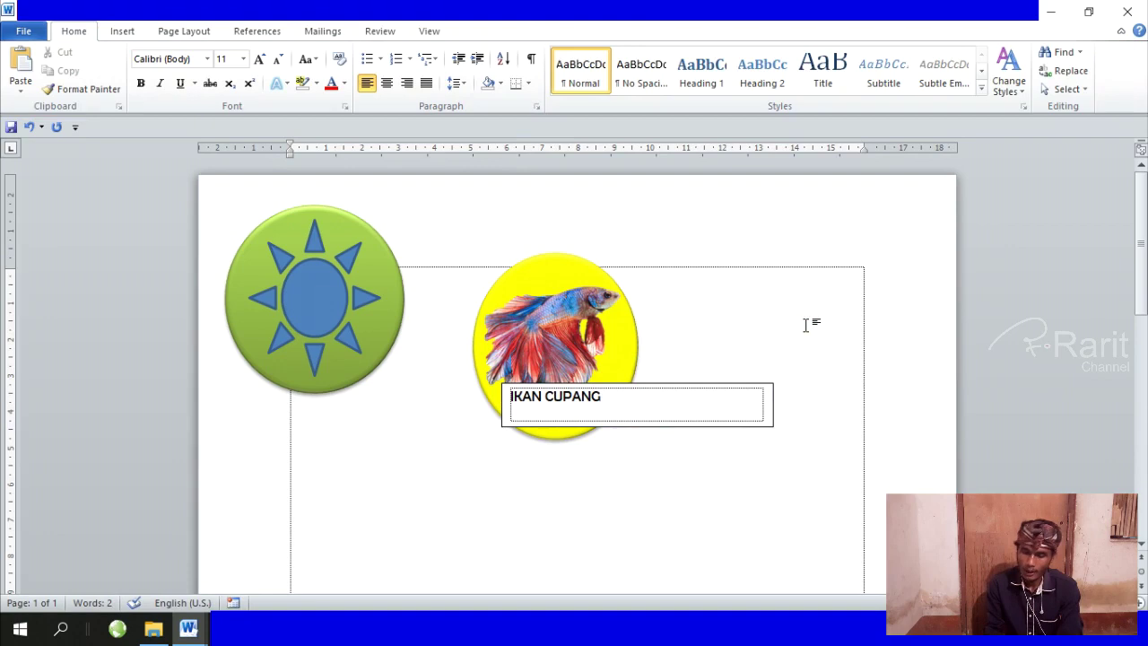
pyautogui.click(656, 385)
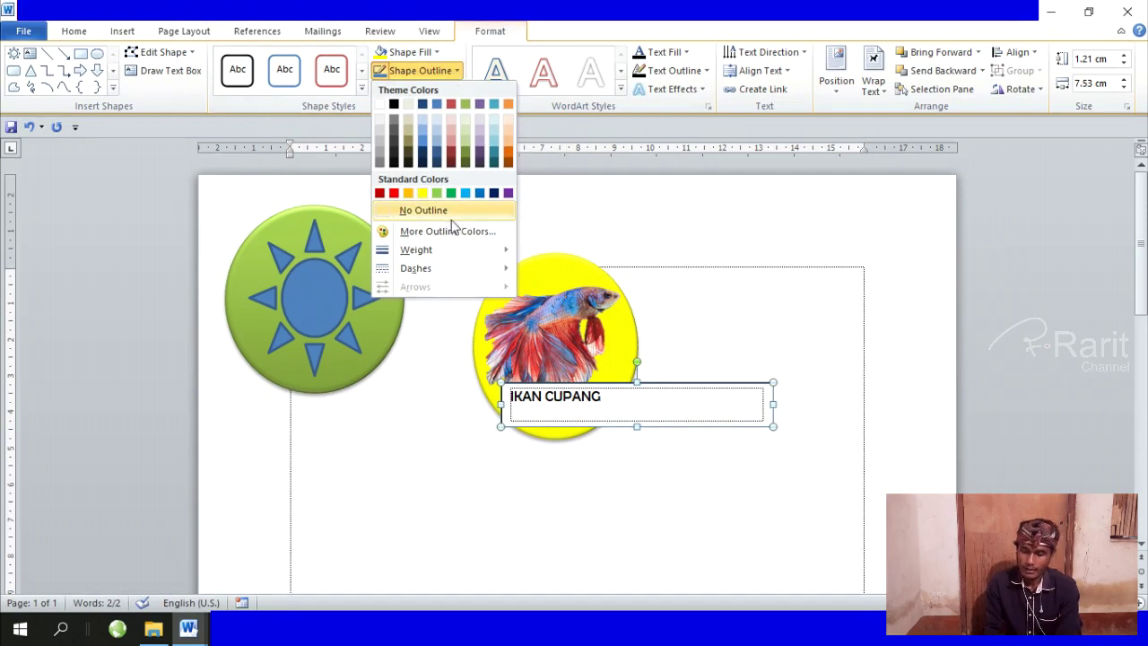
pyautogui.click(455, 211)
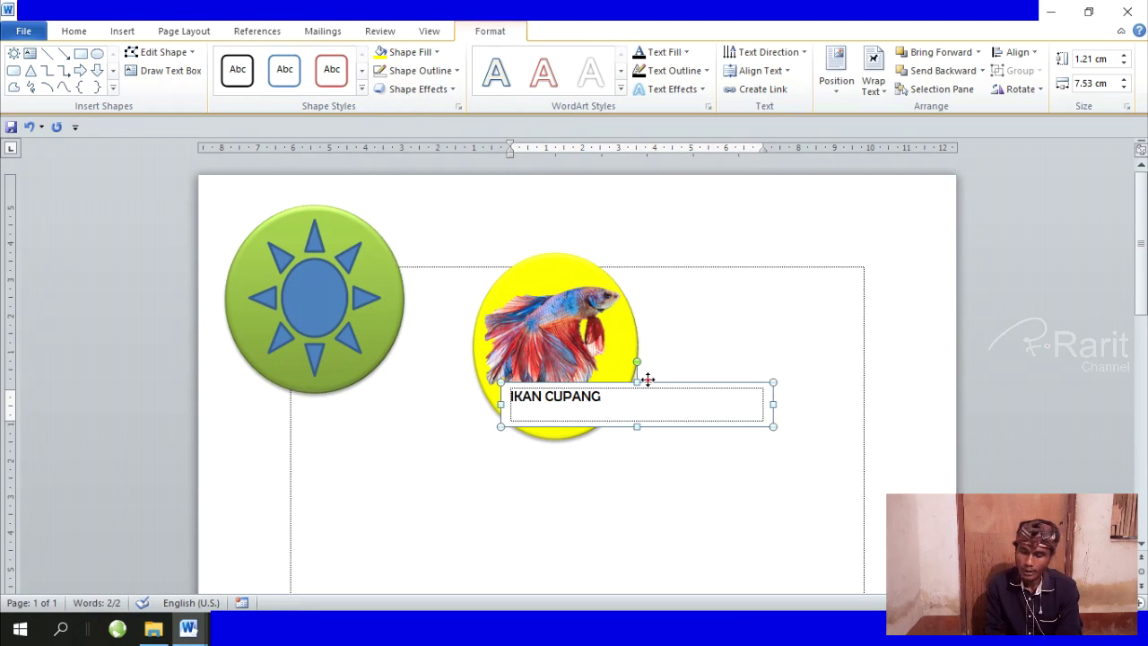
pyautogui.click(426, 54)
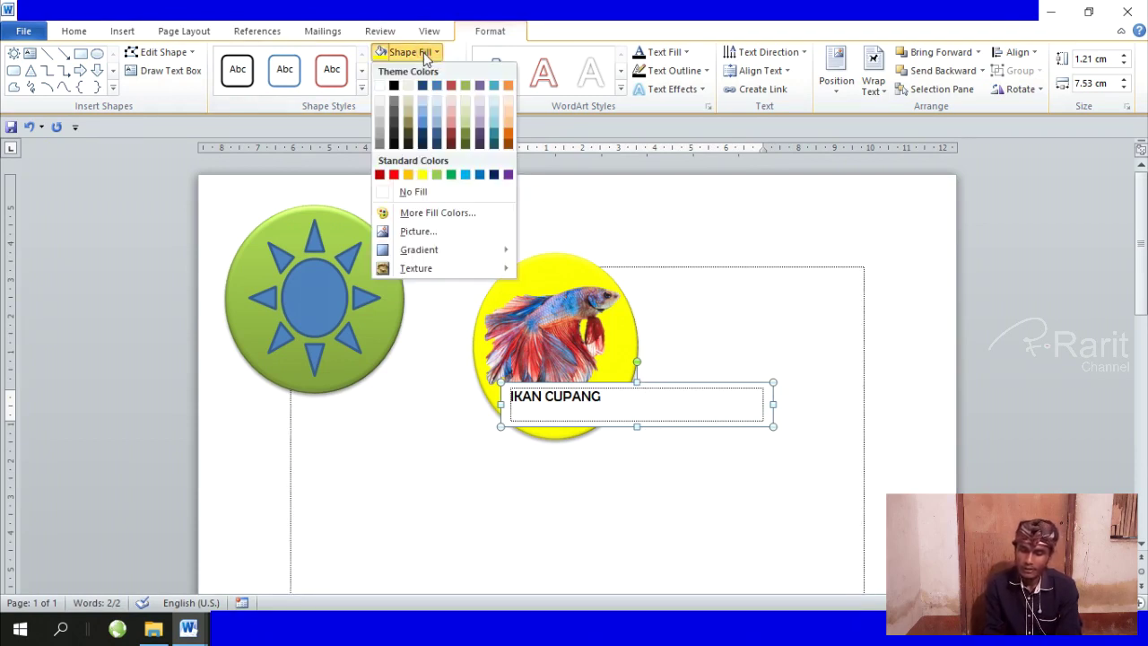
pyautogui.click(421, 193)
pyautogui.click(607, 425)
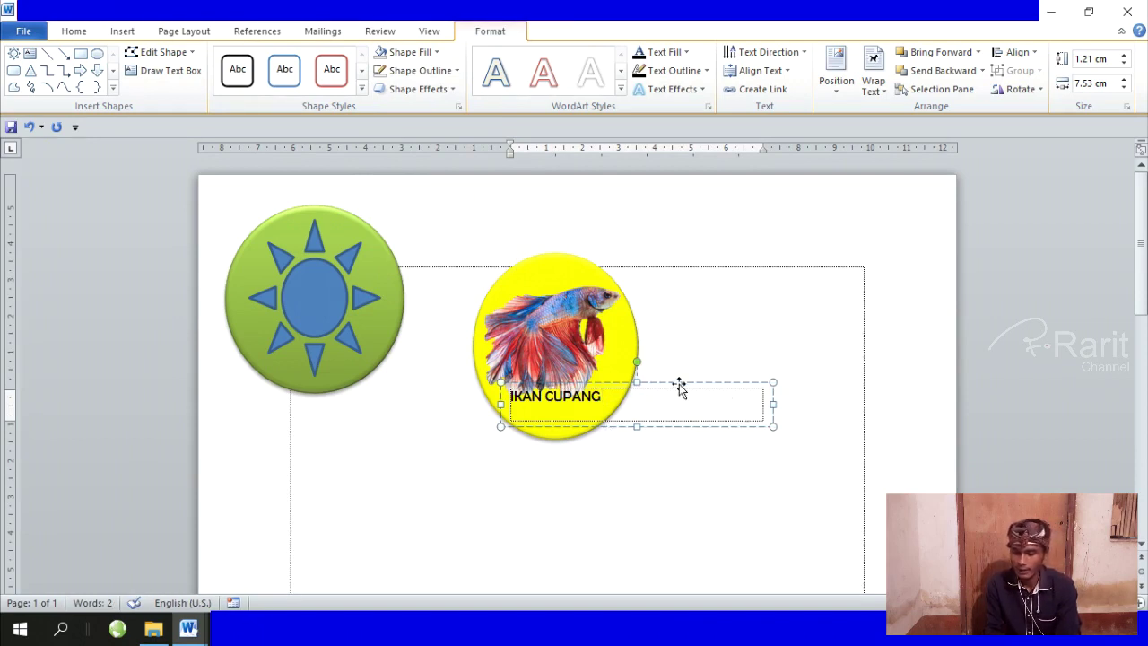
# Nudge the caption box slightly lower on the yellow circle
pyautogui.moveTo(679, 384); pyautogui.dragTo(678, 393)
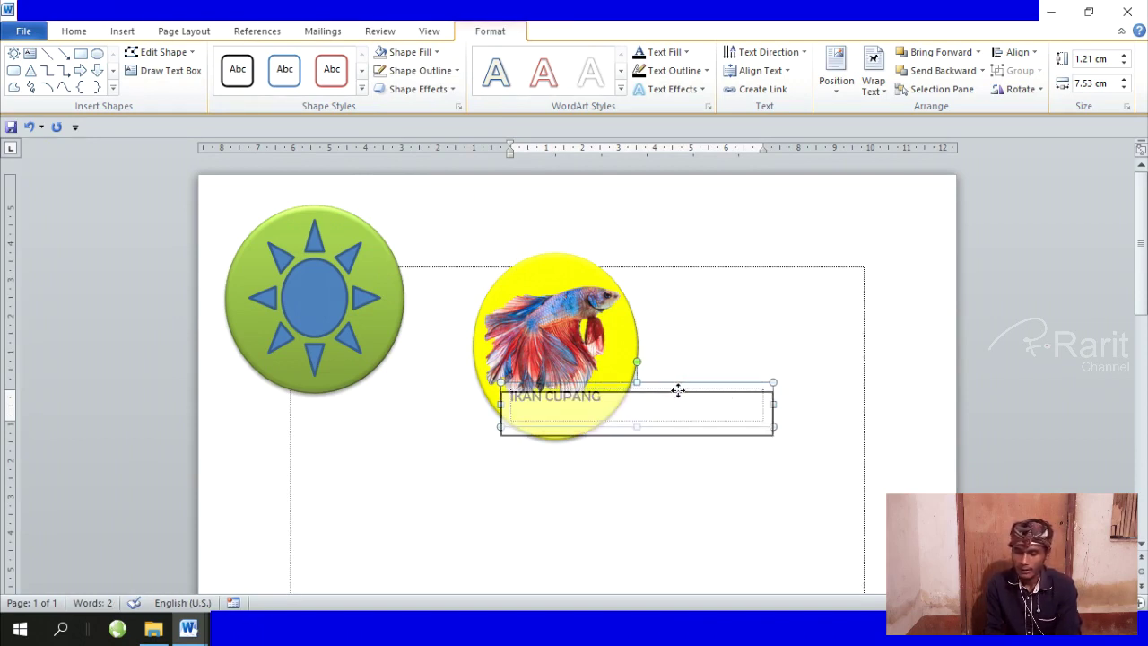
pyautogui.click(742, 358)
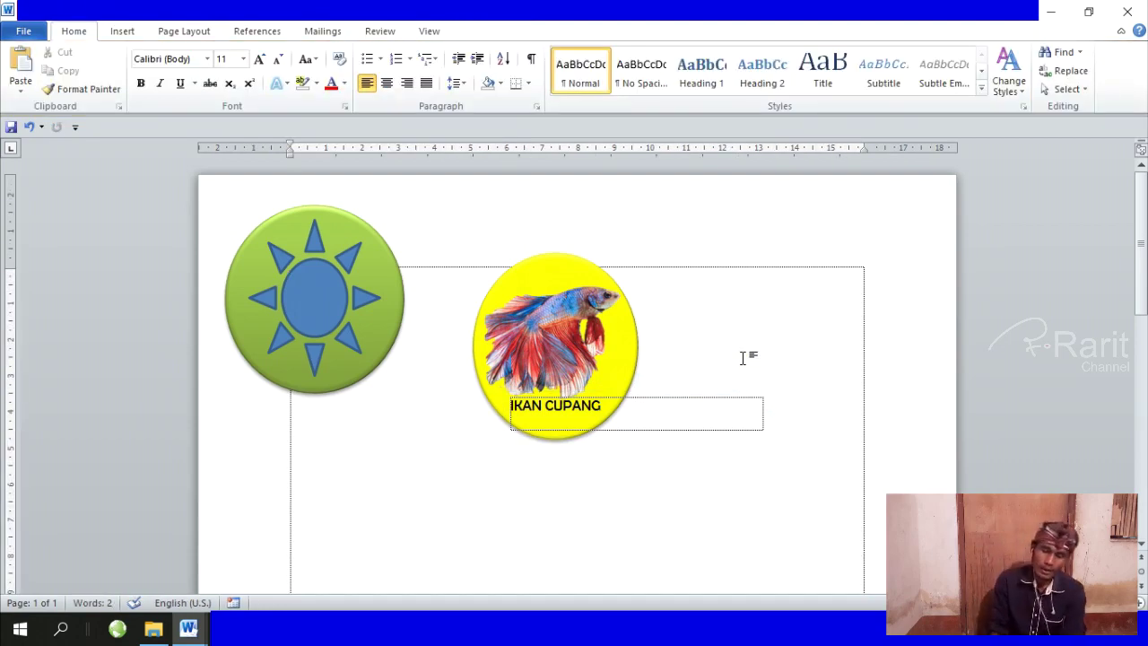
pyautogui.click(541, 315)
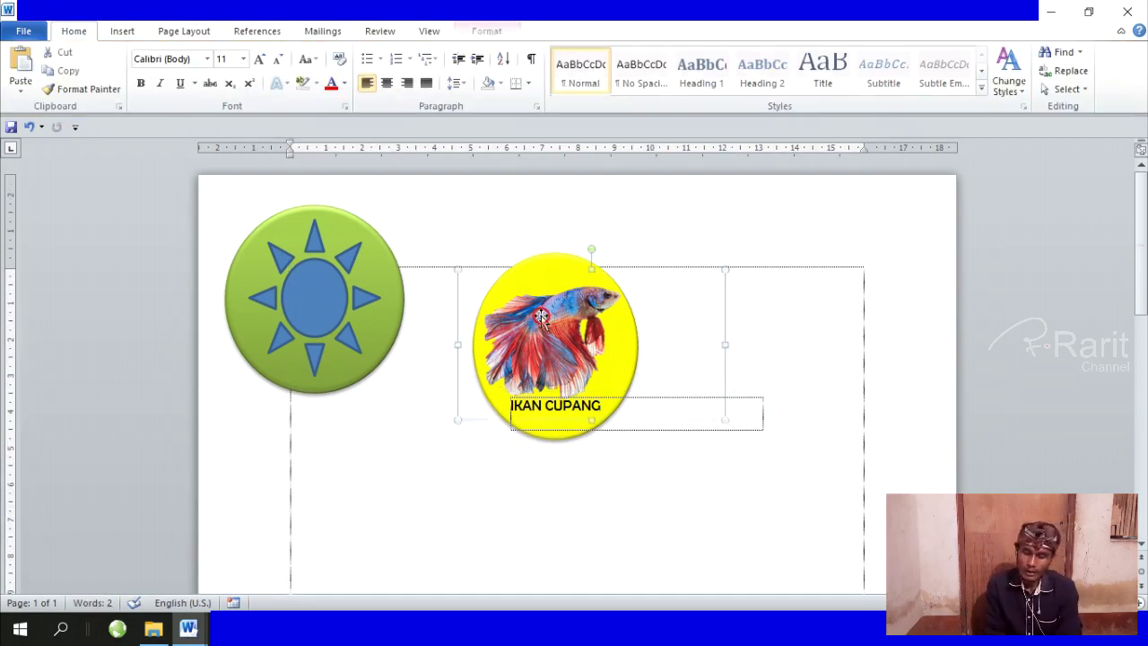
# Group the fish picture, IKAN CUPANG caption and yellow circle into one logo
pyautogui.keyDown('shift'); pyautogui.click(565, 405); pyautogui.keyUp('shift')
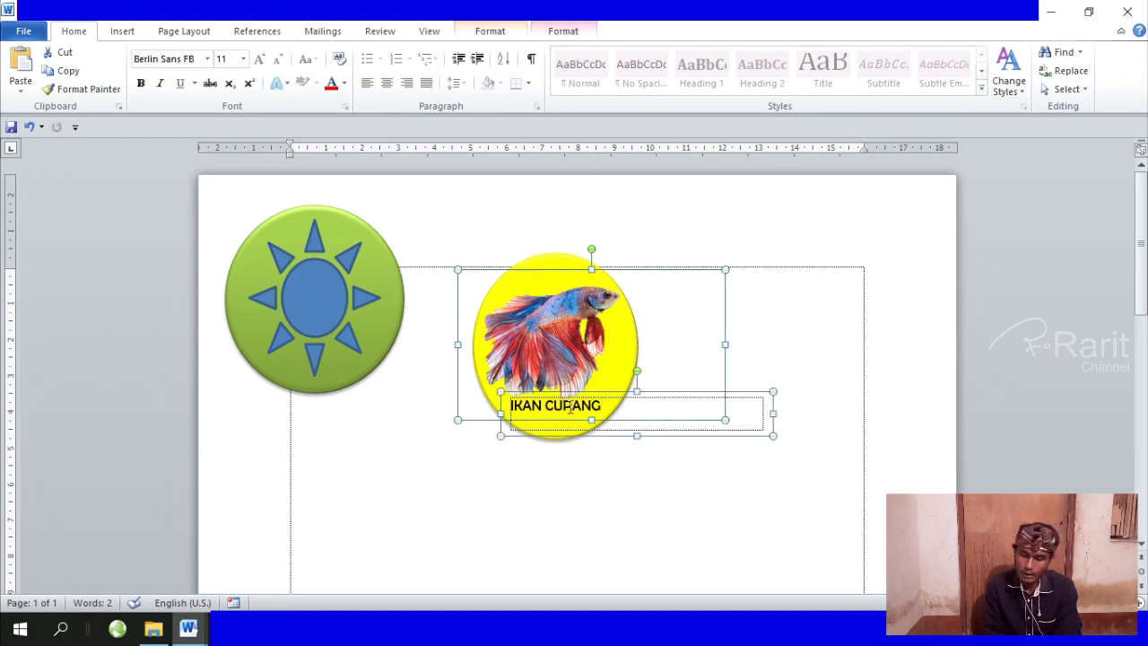
pyautogui.keyDown('shift'); pyautogui.click(539, 259); pyautogui.keyUp('shift')
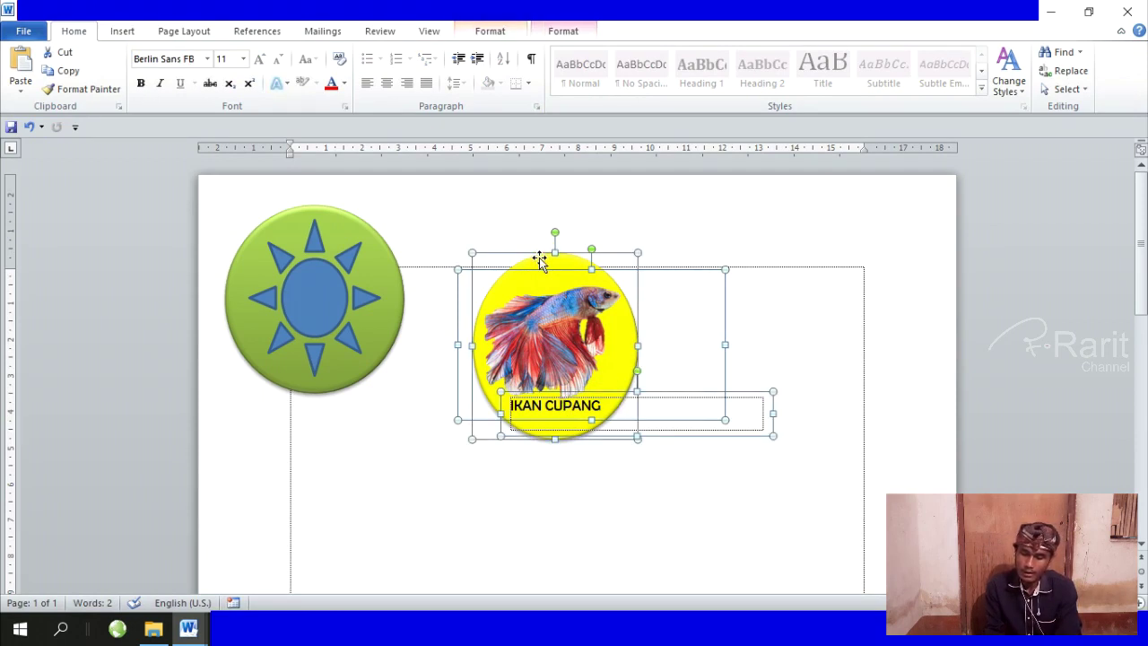
pyautogui.rightClick(590, 308)
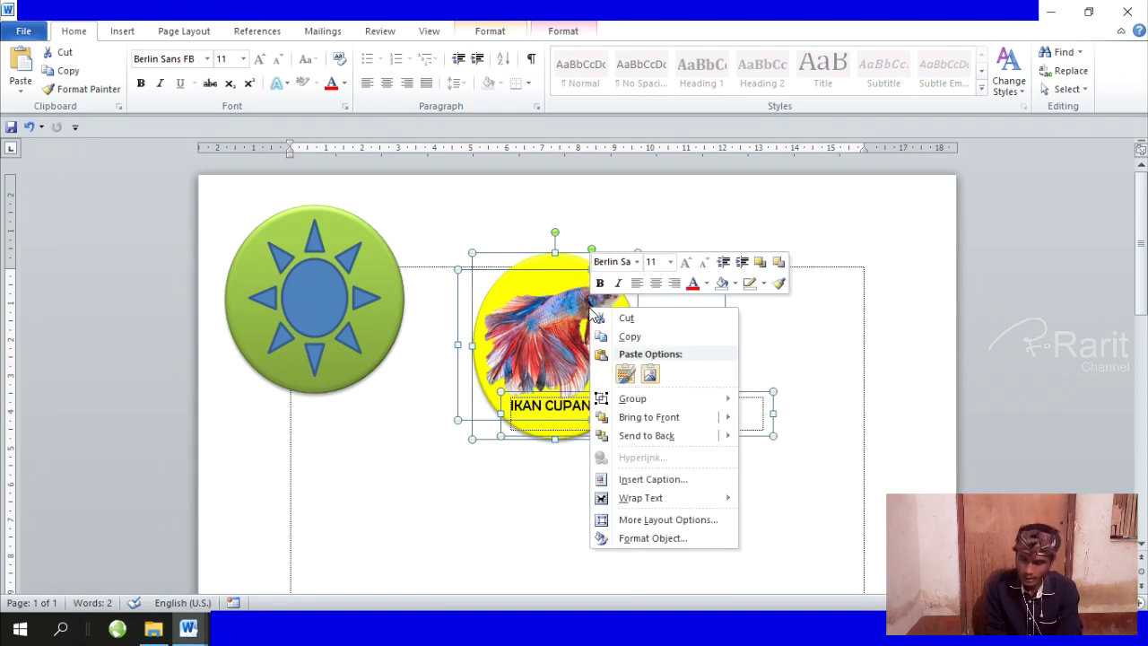
pyautogui.moveTo(632, 399)
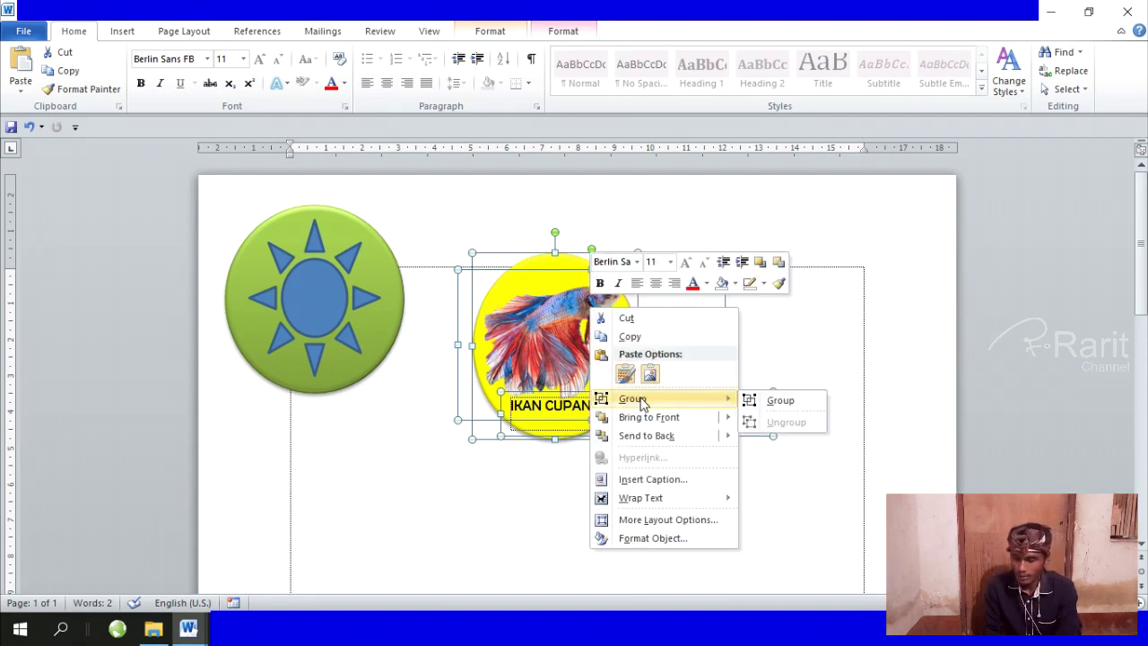
pyautogui.click(780, 403)
pyautogui.click(592, 328)
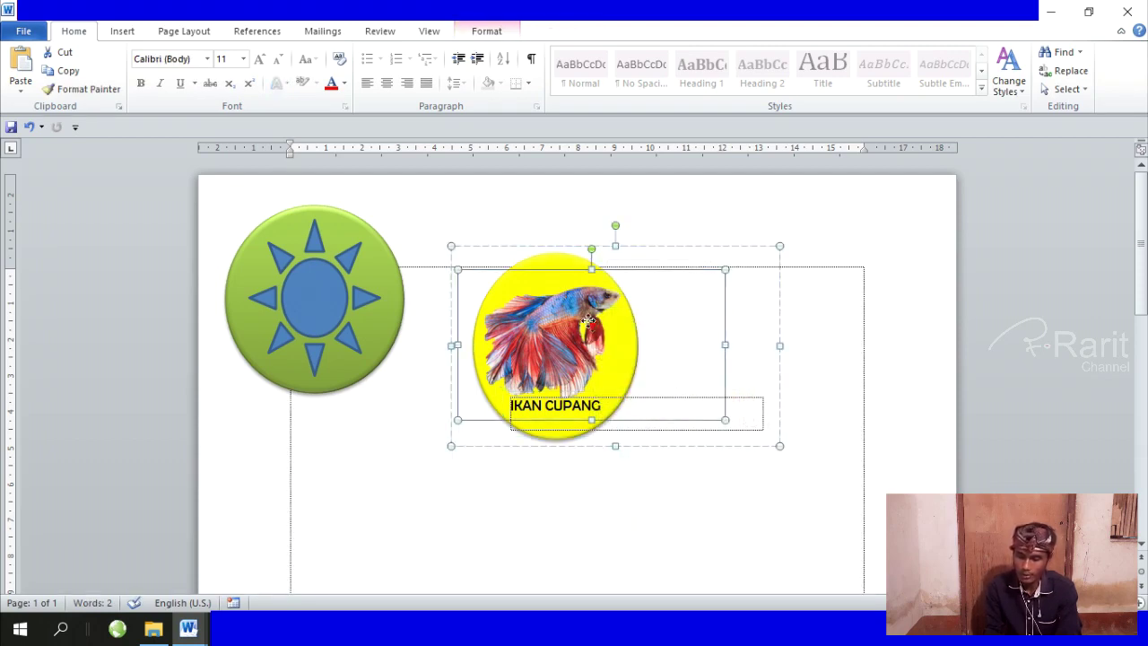
# Undo the stray fish move and place the grouped logo on the page's right side
pyautogui.moveTo(592, 325); pyautogui.dragTo(537, 260)
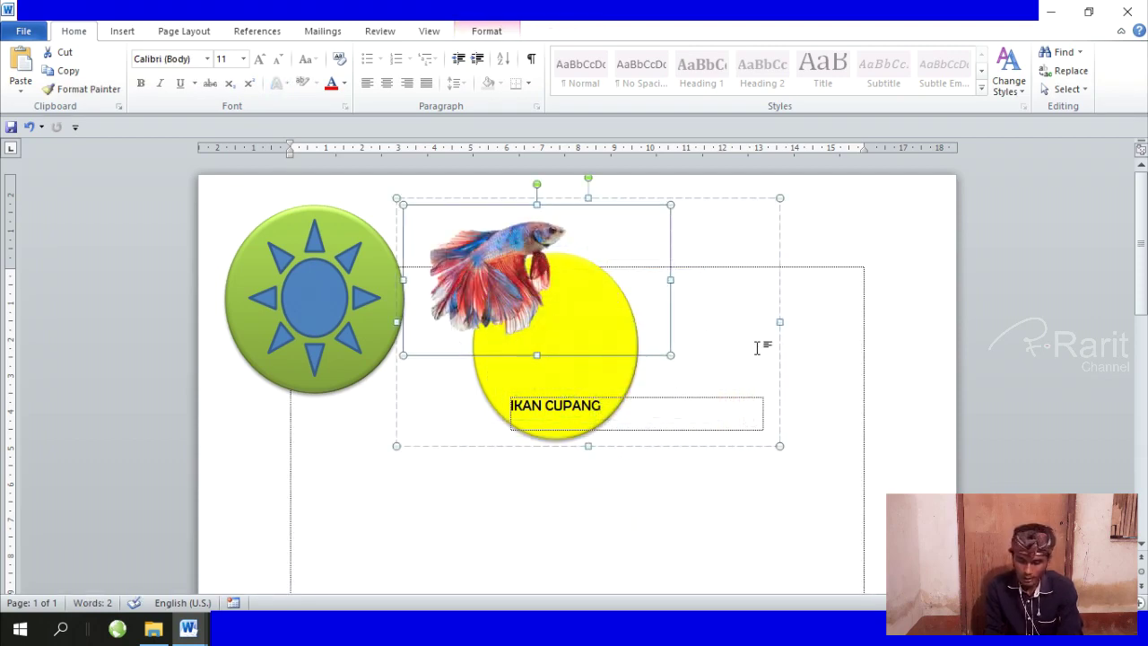
pyautogui.hotkey('ctrl', 'z')
pyautogui.moveTo(561, 245); pyautogui.dragTo(485, 175)
pyautogui.moveTo(496, 221); pyautogui.dragTo(700, 256)
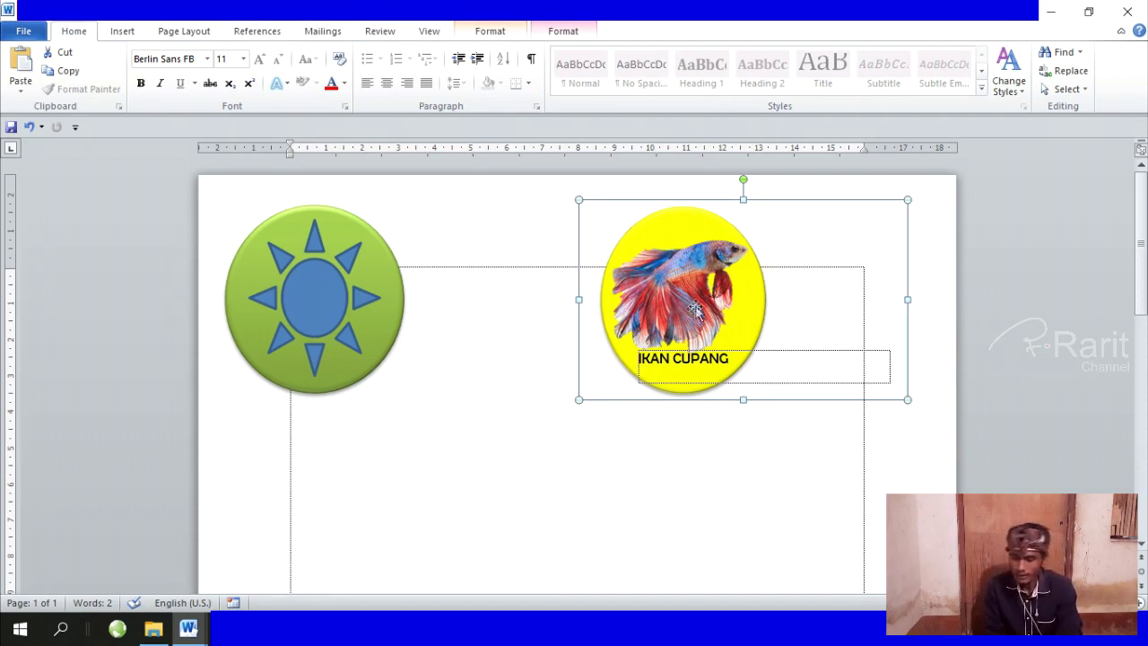
# Copy the grouped IKAN CUPANG logo to the clipboard
pyautogui.rightClick(731, 308)
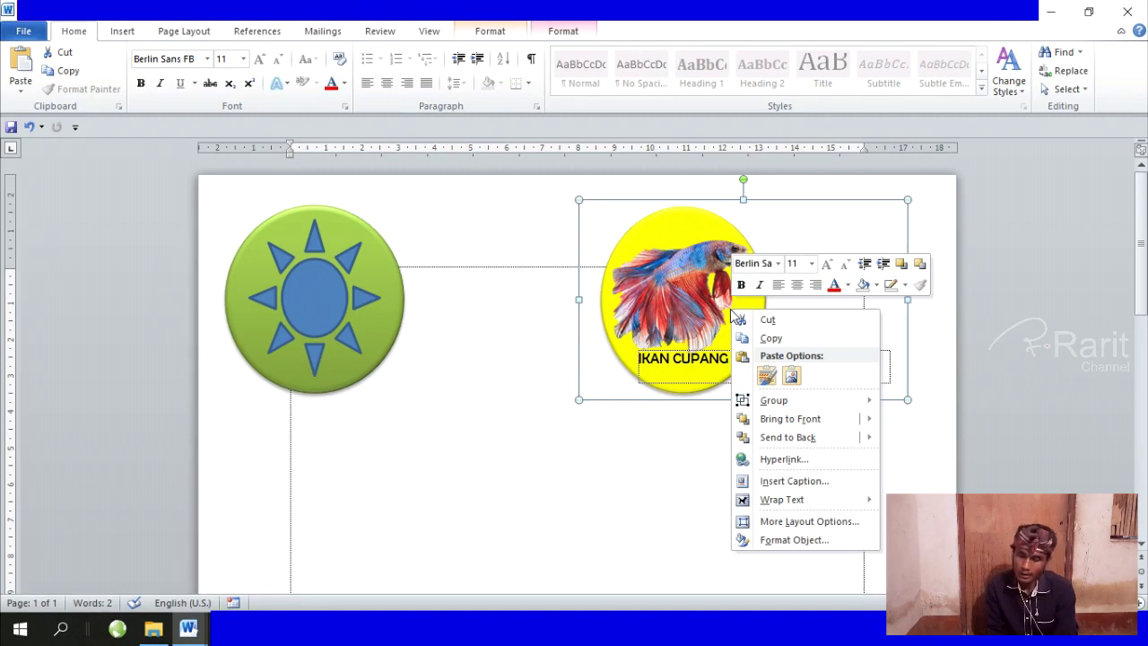
pyautogui.click(768, 337)
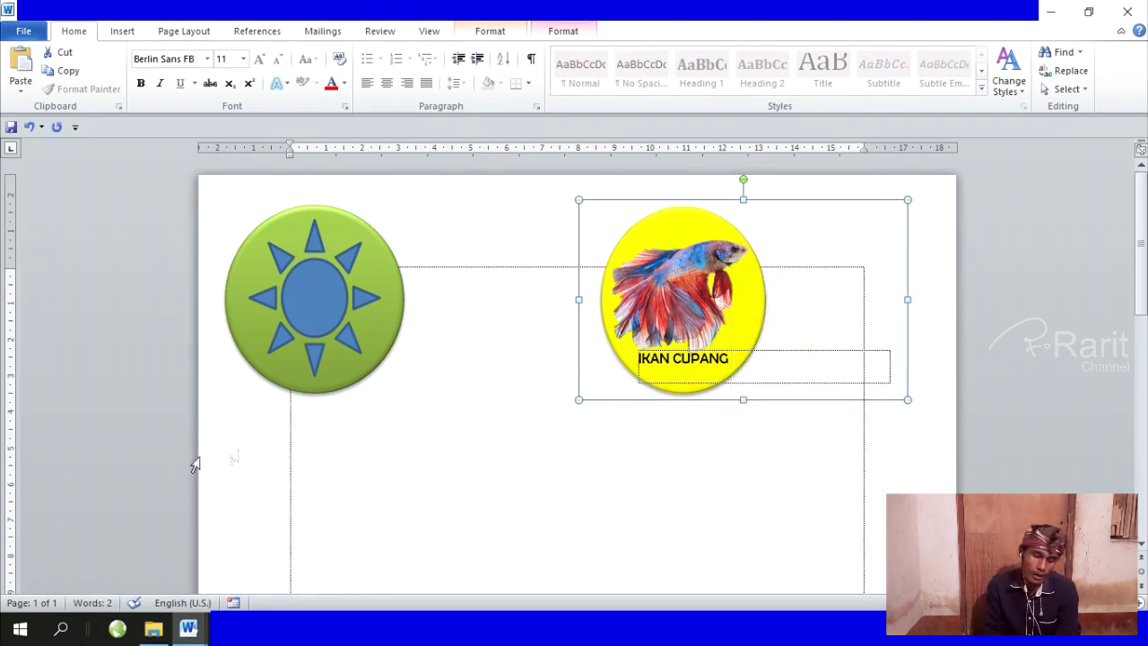
pyautogui.click(63, 629)
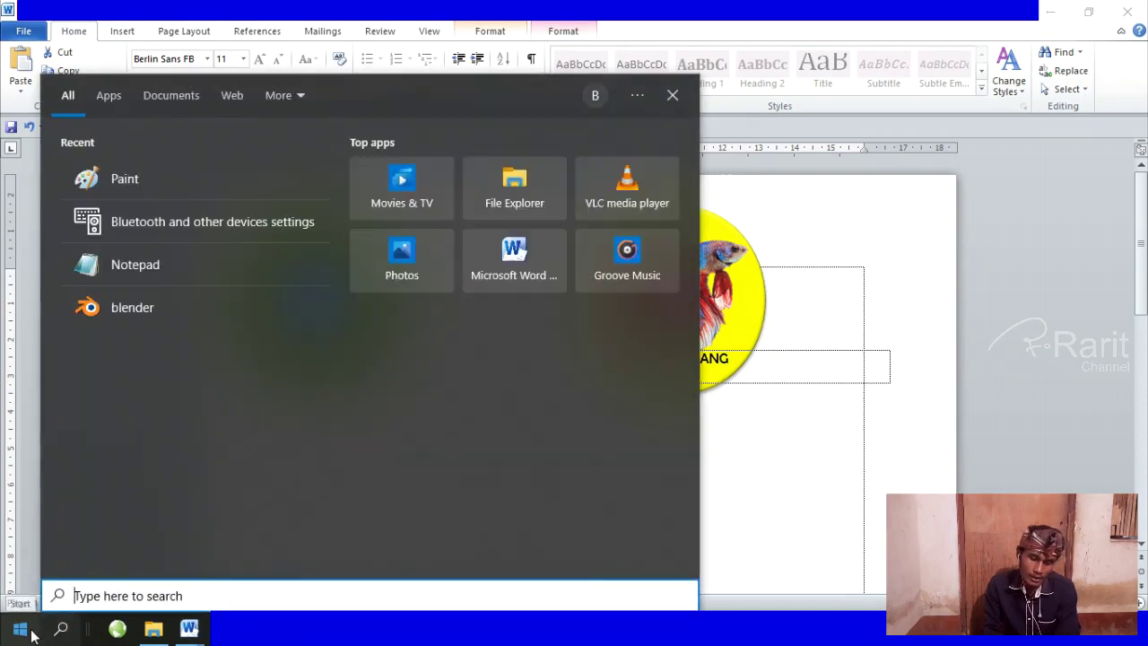
# Search the Start menu for 'paint' and launch Paint with a blank canvas
pyautogui.click(63, 629)
pyautogui.click(21, 629)
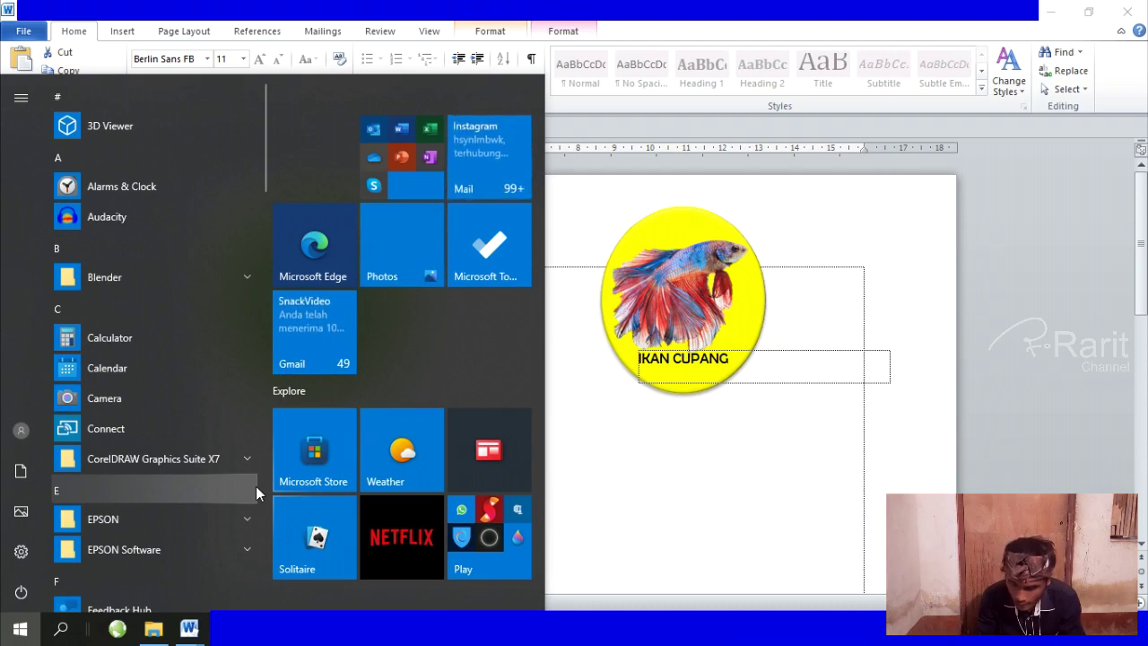
pyautogui.press('Escape')
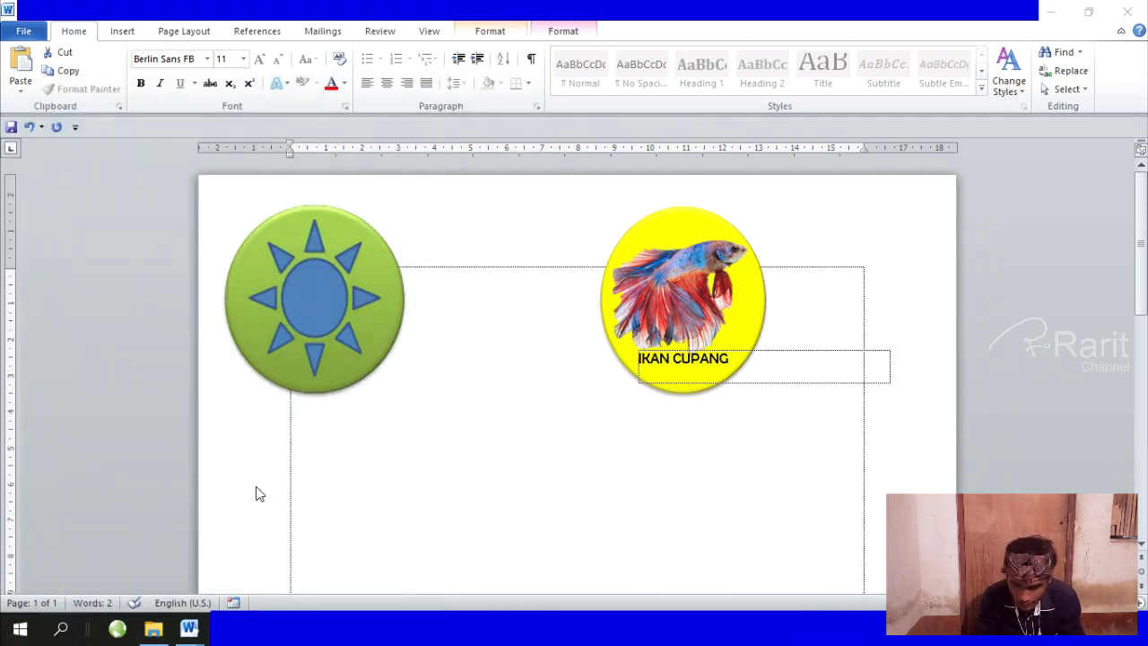
pyautogui.press('super')
pyautogui.write('pa')
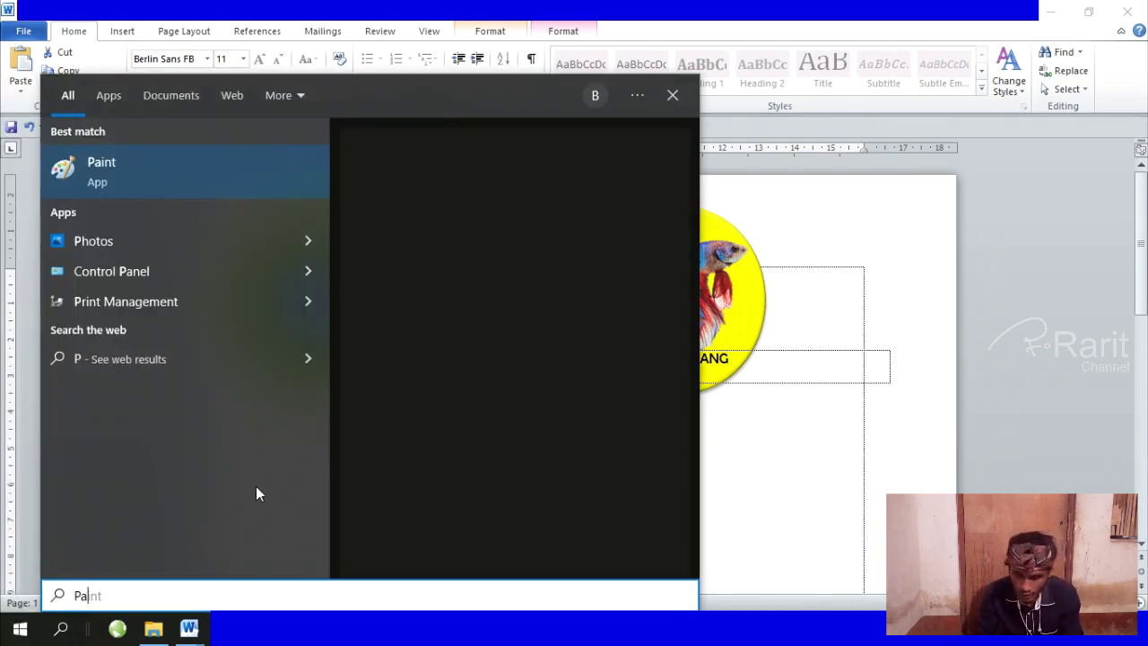
pyautogui.write('int')
pyautogui.click(199, 176)
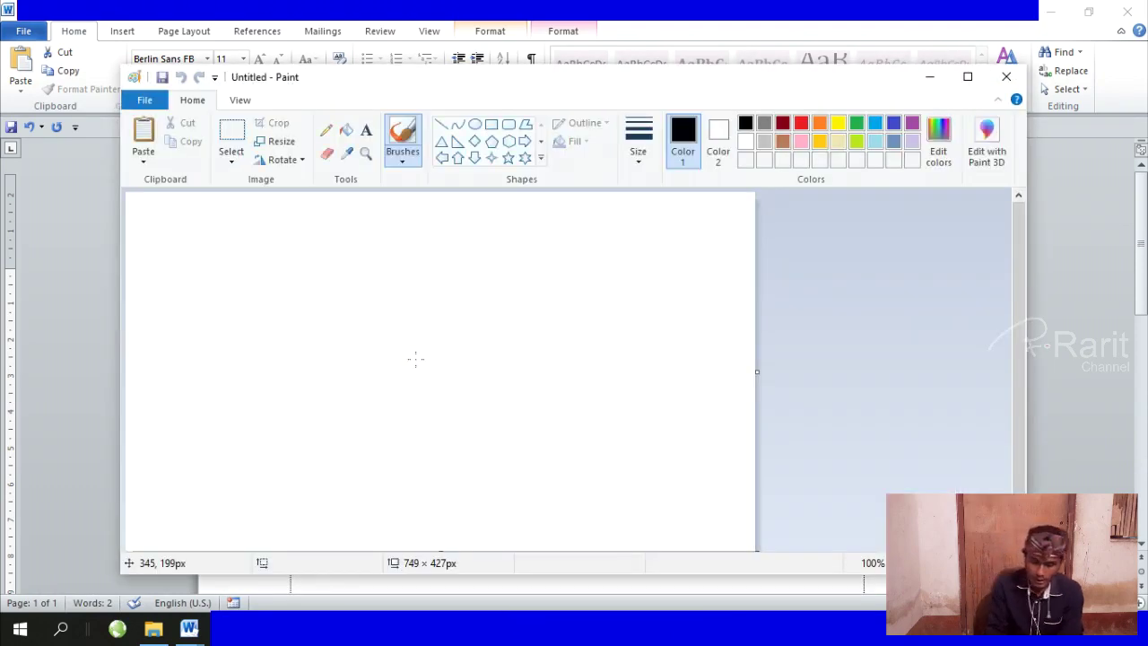
# Paste the IKAN CUPANG fish logo into Paint, centre it on the canvas, and choose Save As
pyautogui.click(144, 135)
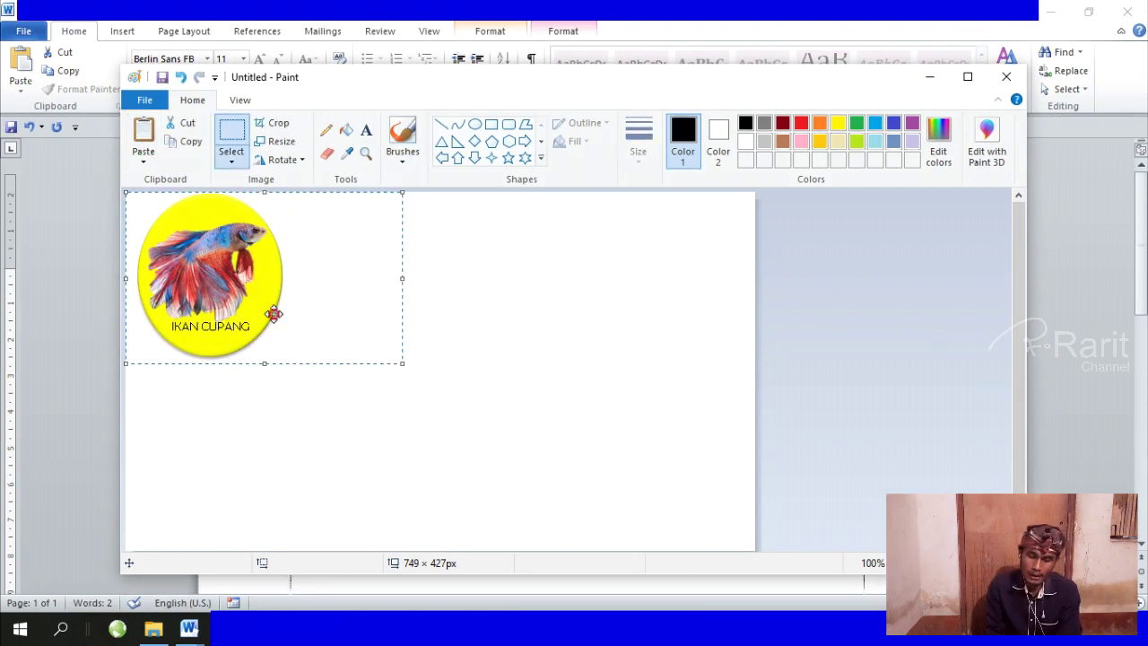
pyautogui.moveTo(274, 313); pyautogui.dragTo(467, 384)
pyautogui.click(237, 286)
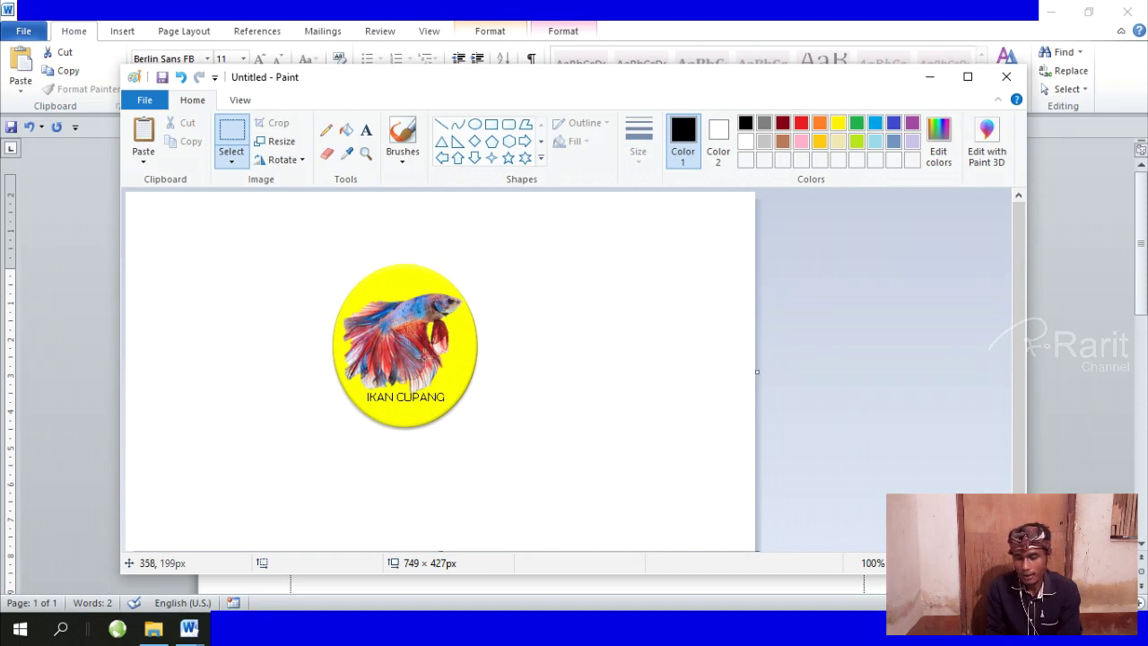
pyautogui.click(429, 273)
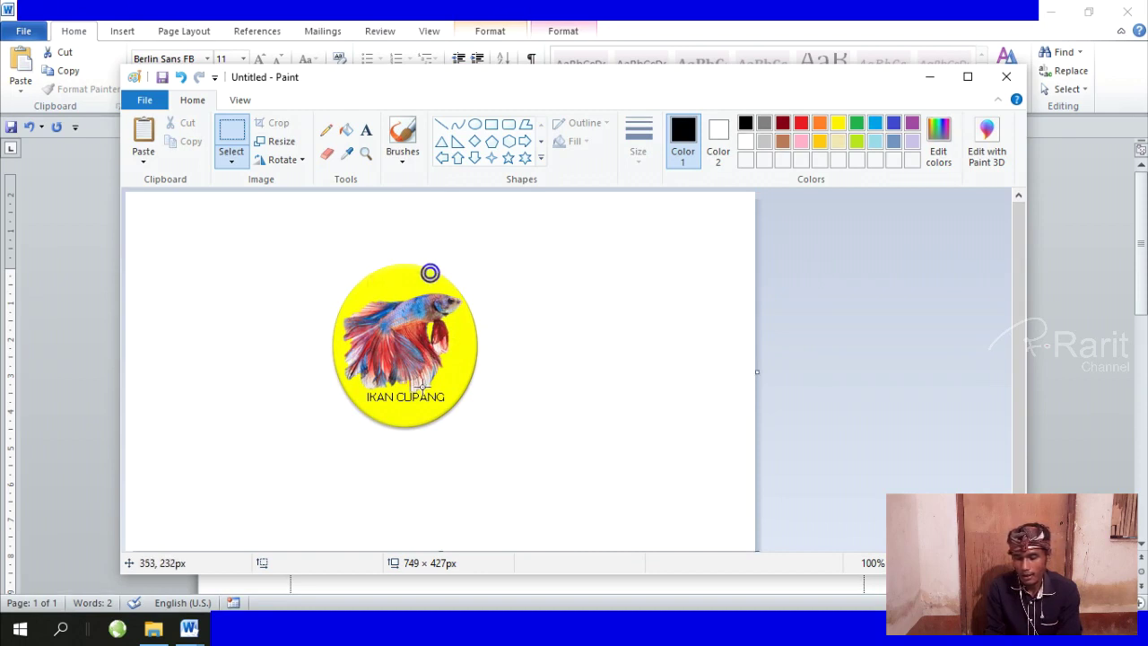
pyautogui.click(423, 408)
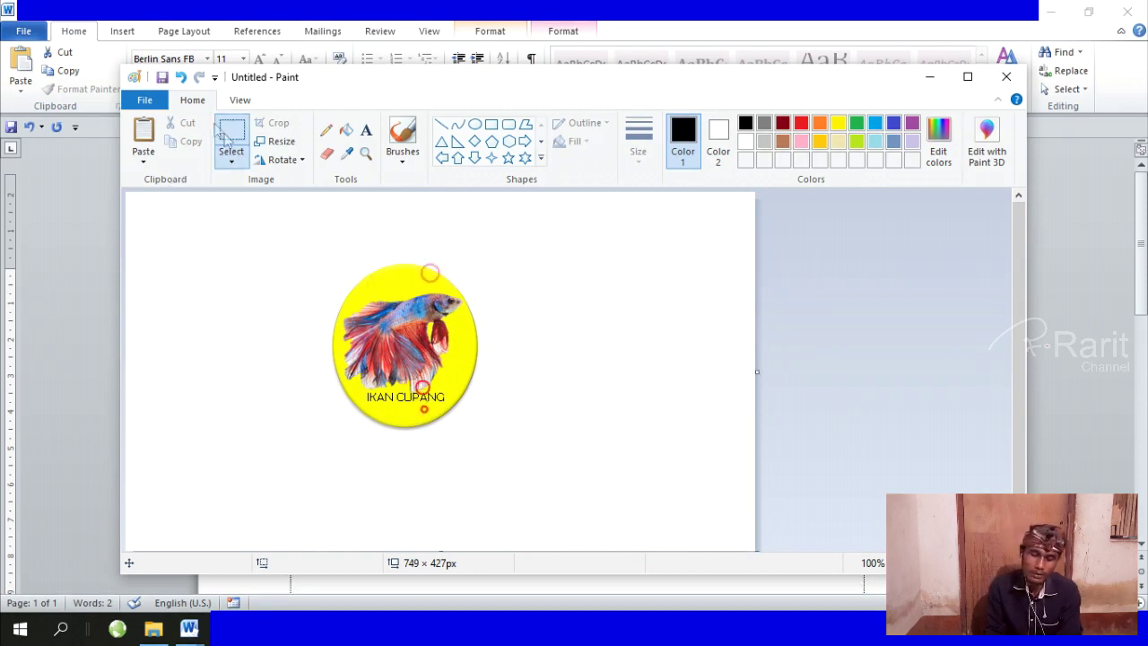
pyautogui.rightClick(428, 329)
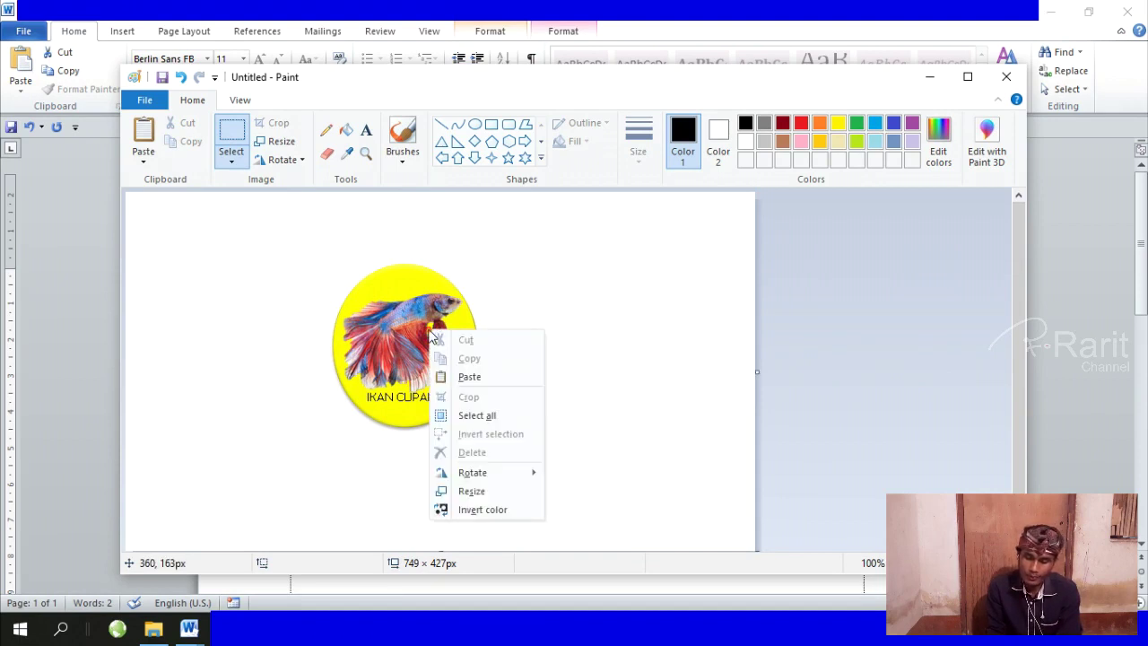
pyautogui.click(399, 348)
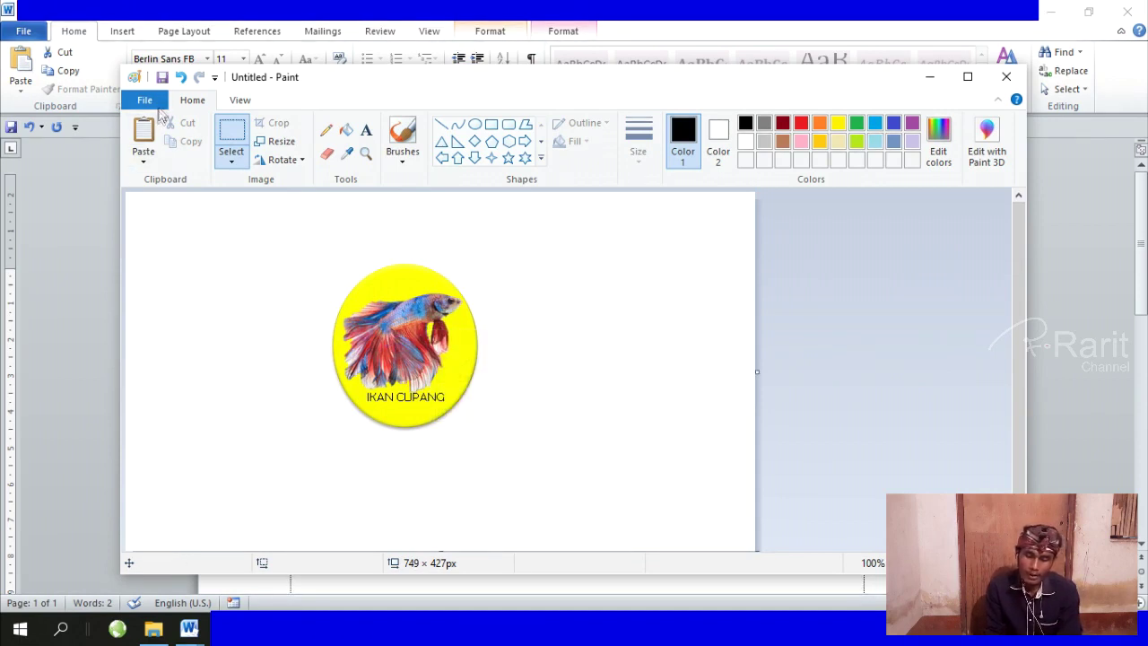
pyautogui.click(161, 105)
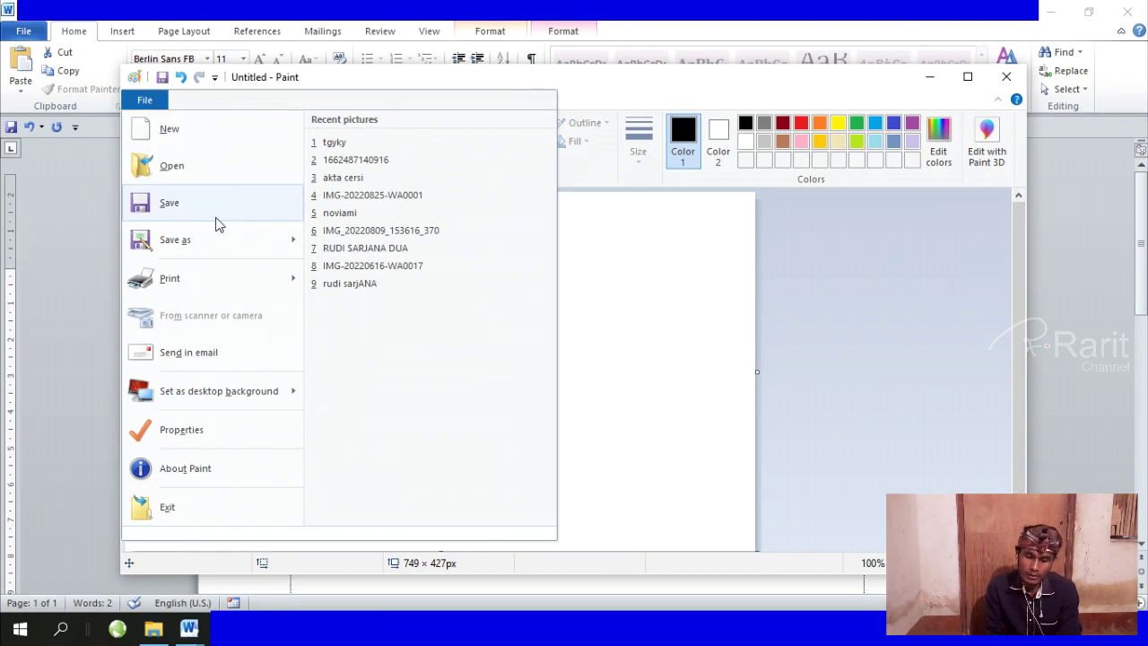
pyautogui.click(215, 238)
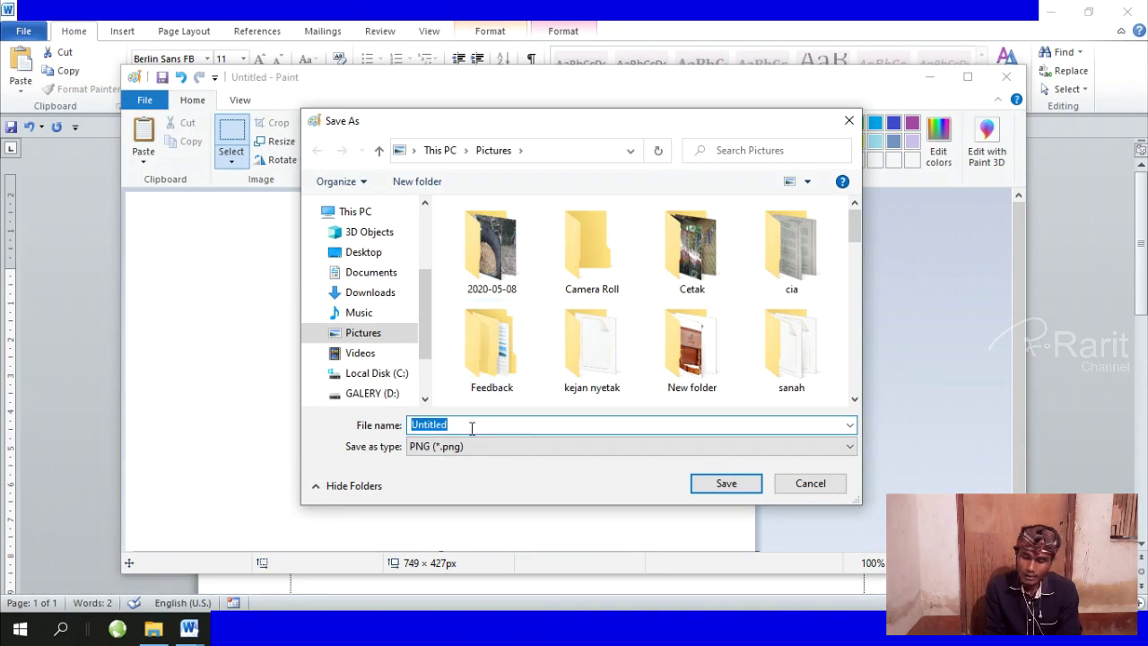
# Save the picture as PNG file 'vjhjbkj' in Pictures' New folder
pyautogui.write('vjhjbkj')
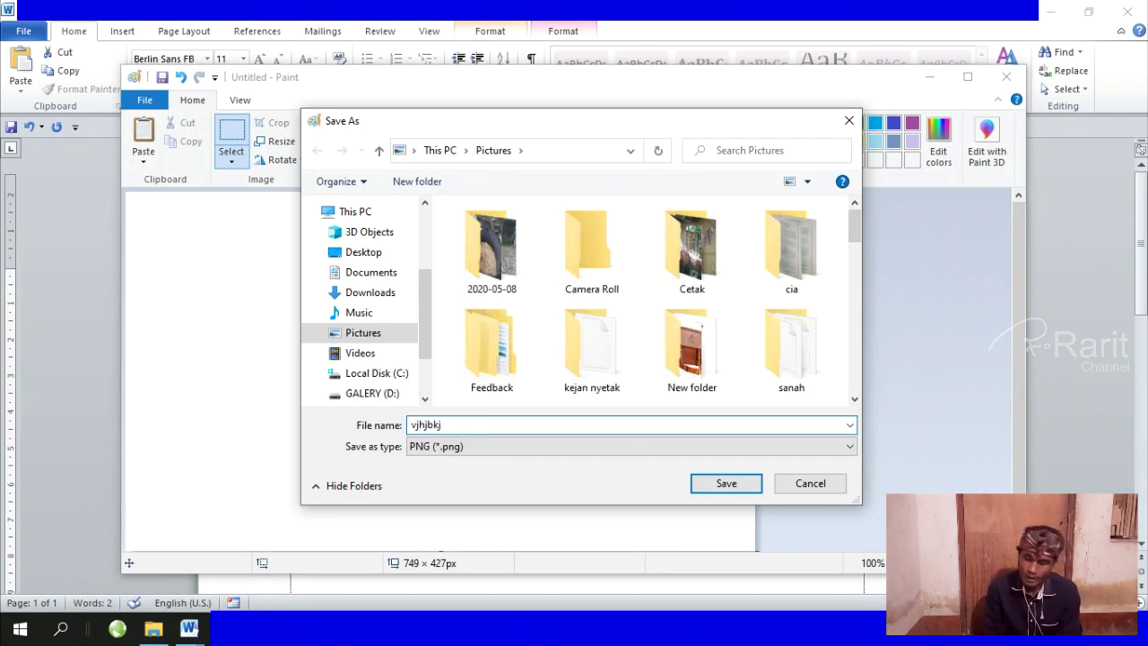
pyautogui.click(458, 448)
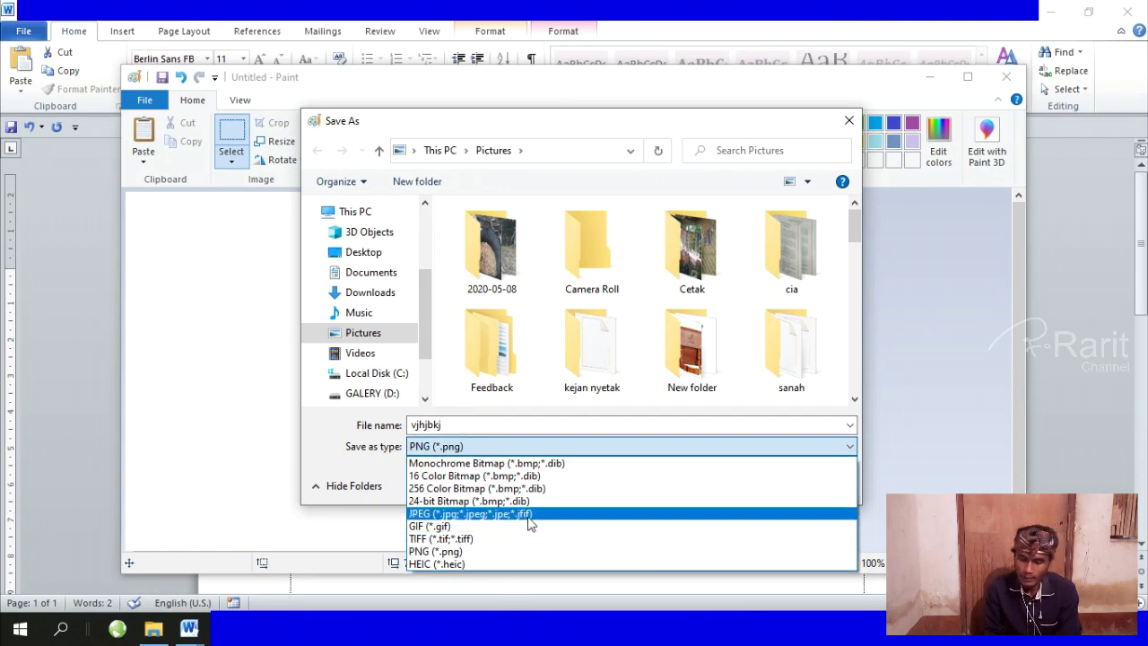
pyautogui.click(658, 448)
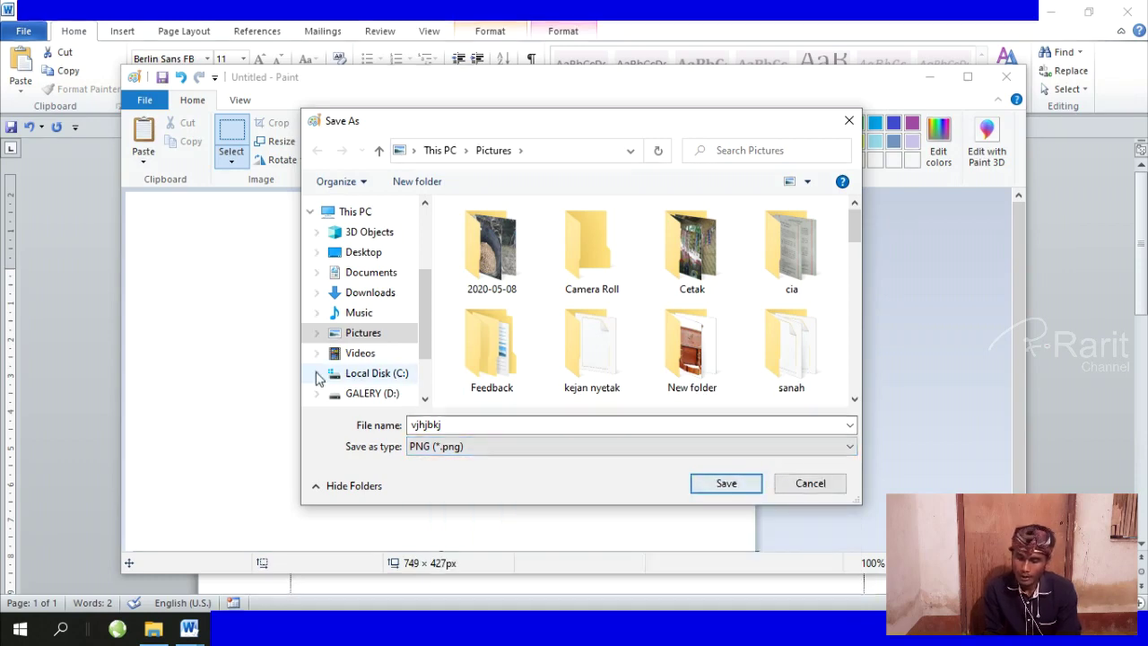
pyautogui.click(705, 365)
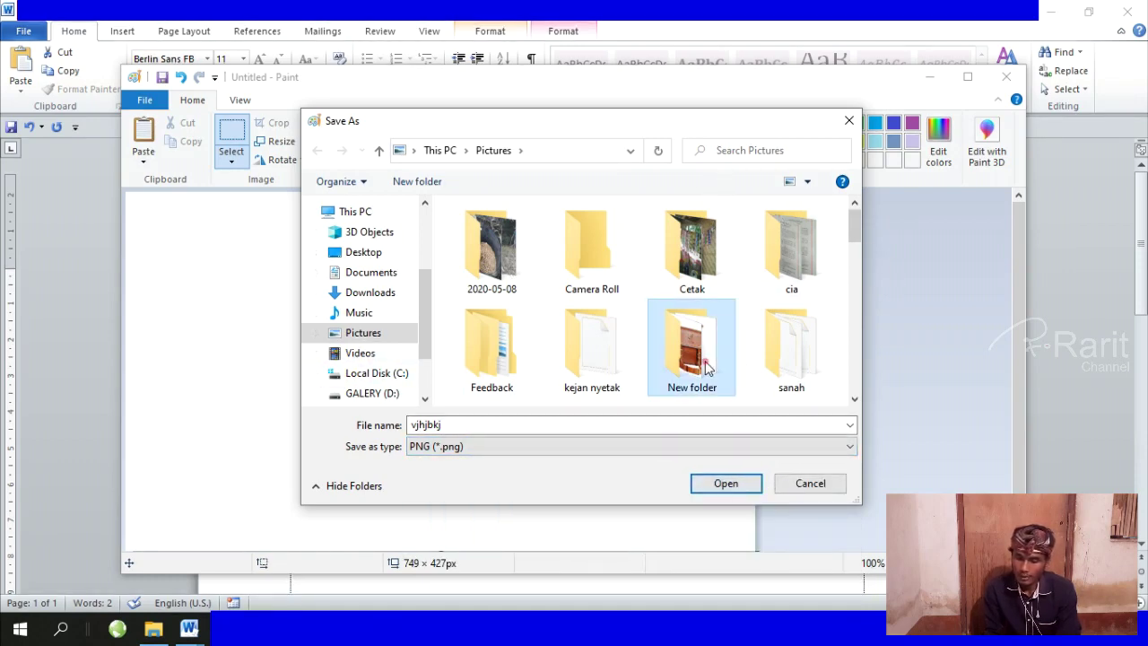
pyautogui.doubleClick(706, 365)
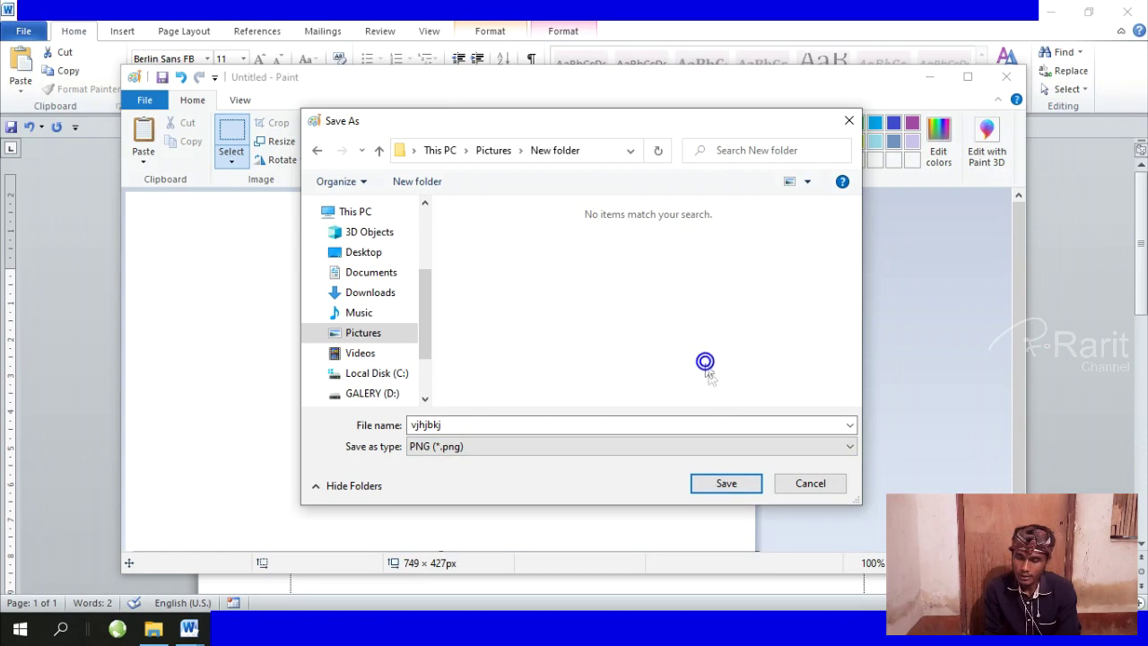
pyautogui.click(734, 492)
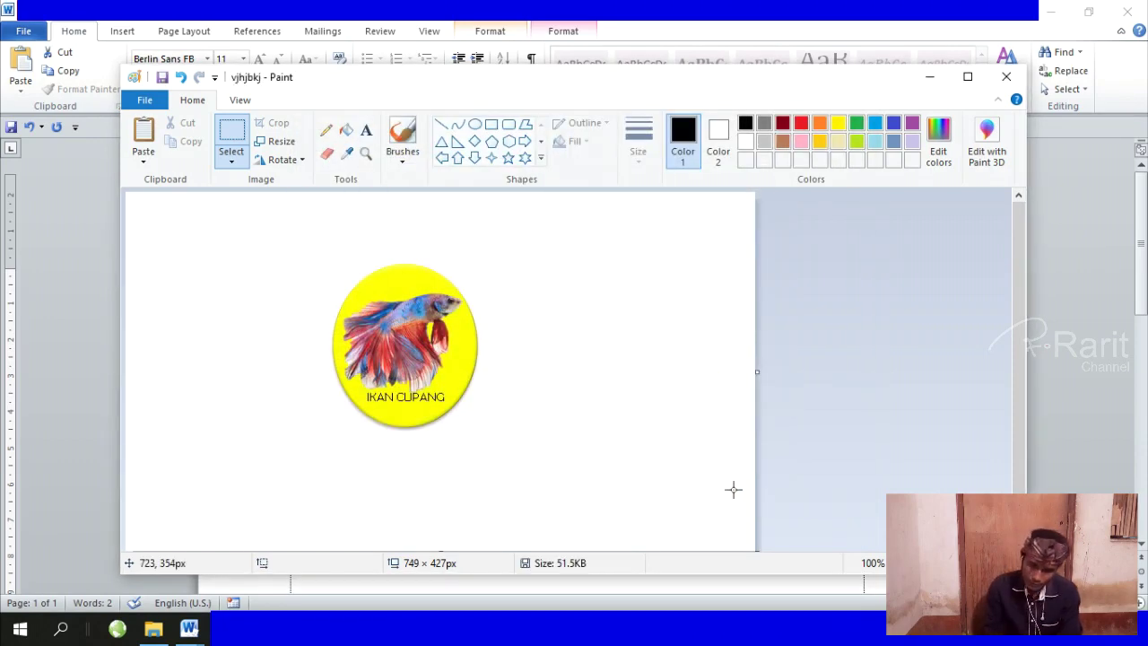
pyautogui.click(154, 628)
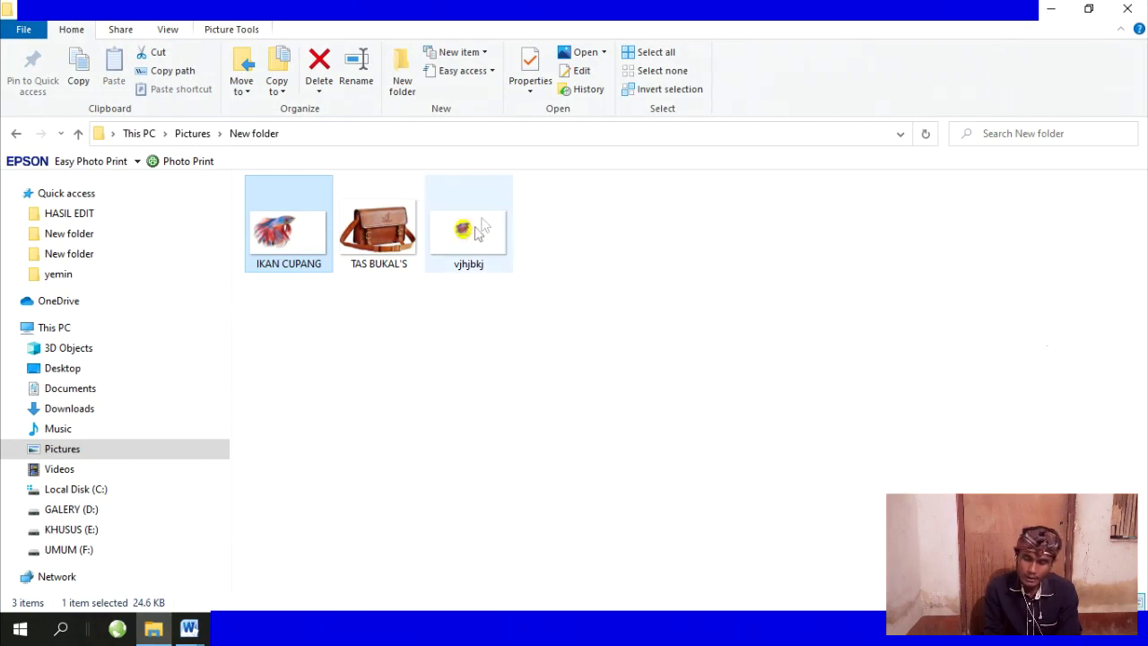
# Select the saved vjhjbkj image in Pictures' New folder
pyautogui.click(475, 239)
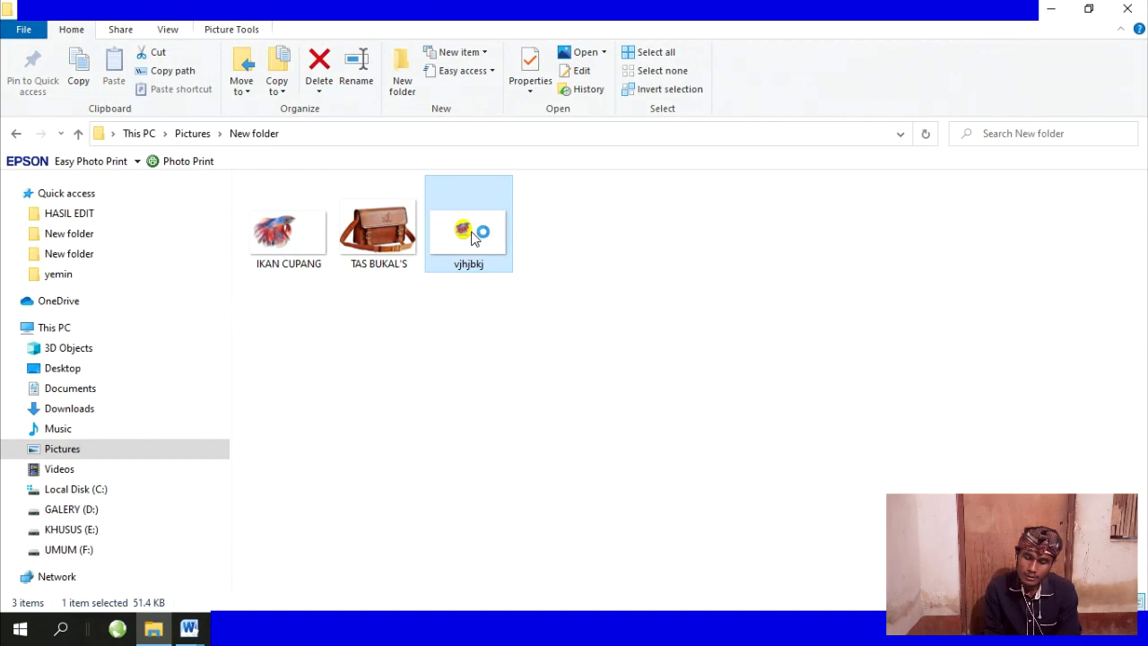